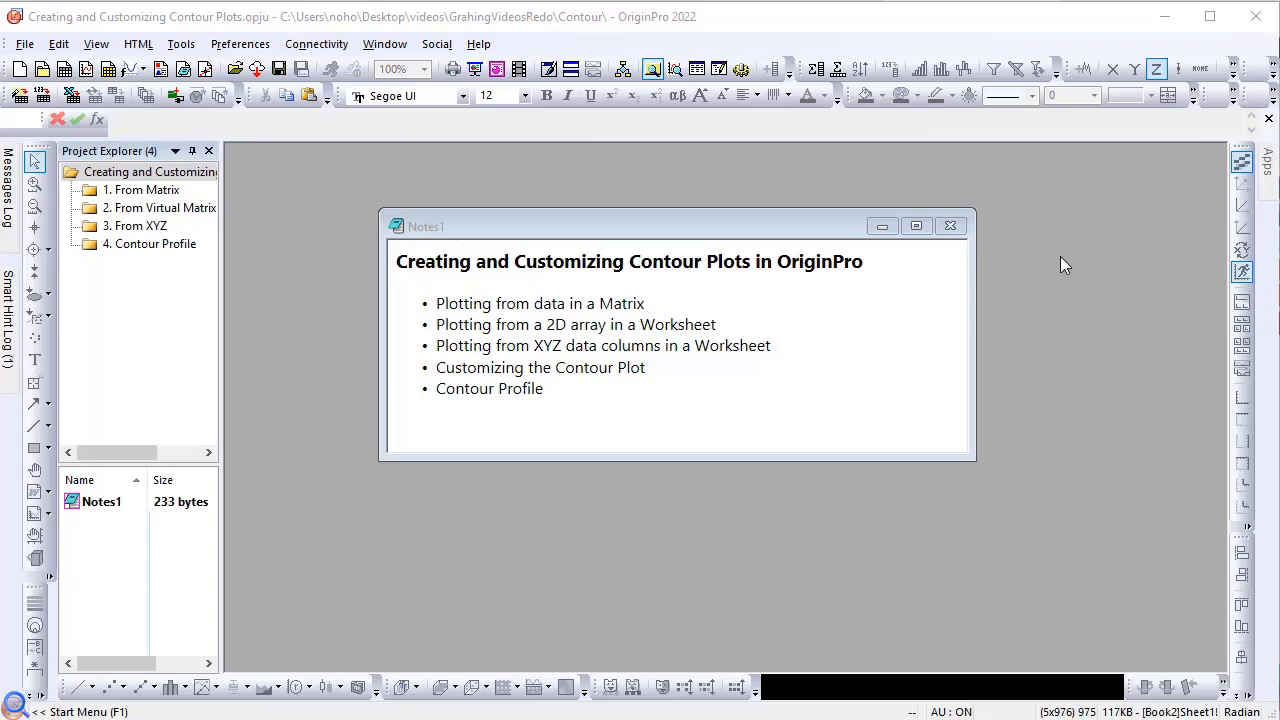
# Step: Open the "1. From Matrix" project folder and review the matrix's dimensions and xy mapping
pyautogui.click(147, 189)
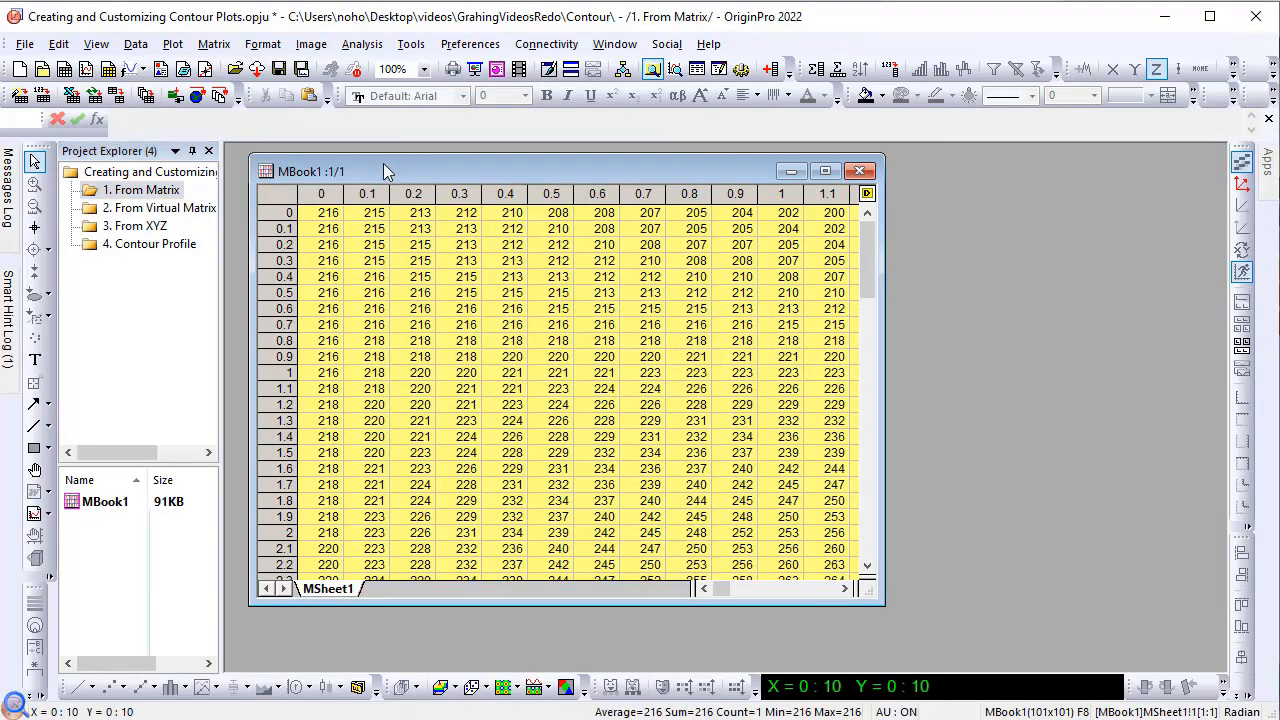
pyautogui.click(213, 44)
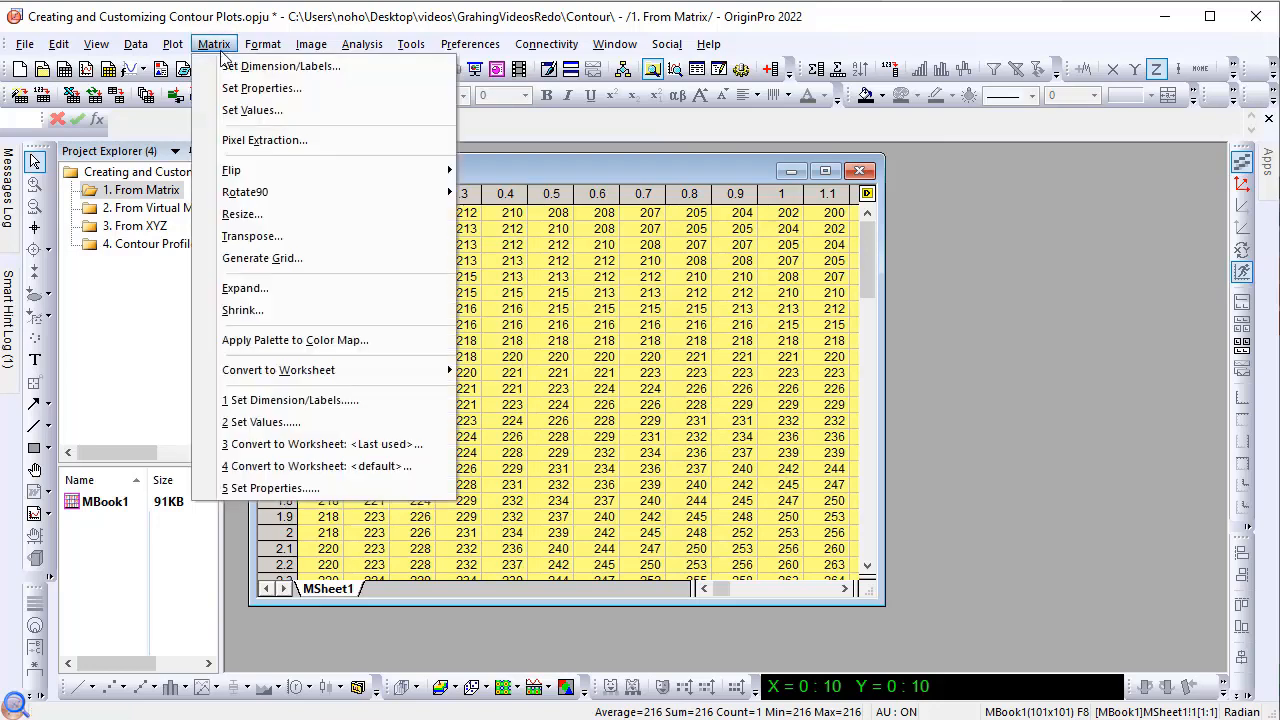
pyautogui.click(230, 60)
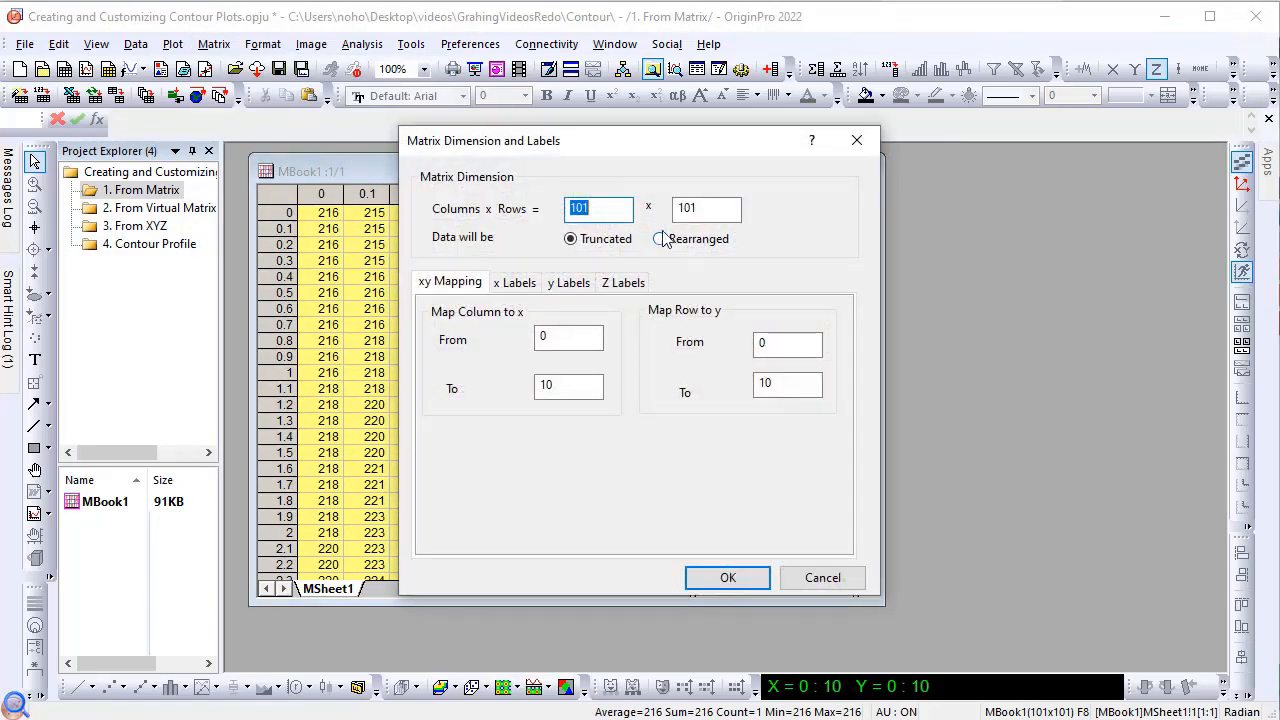
pyautogui.click(610, 207)
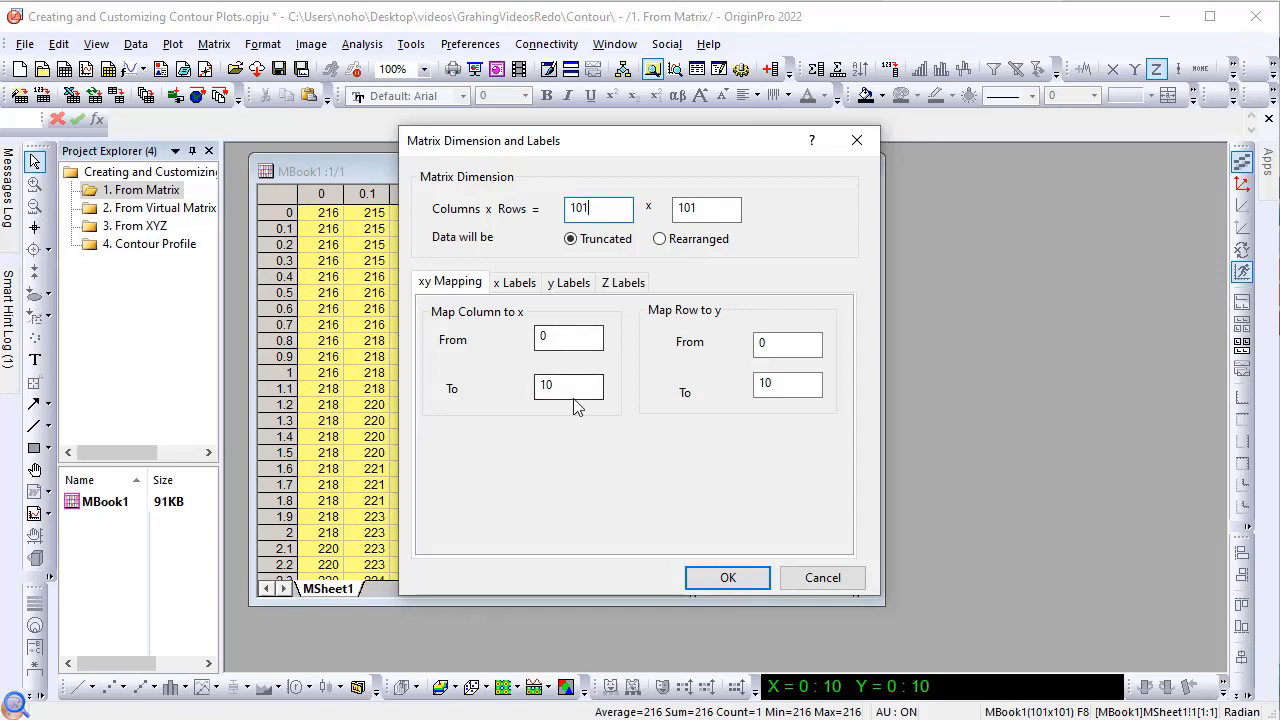
pyautogui.click(840, 587)
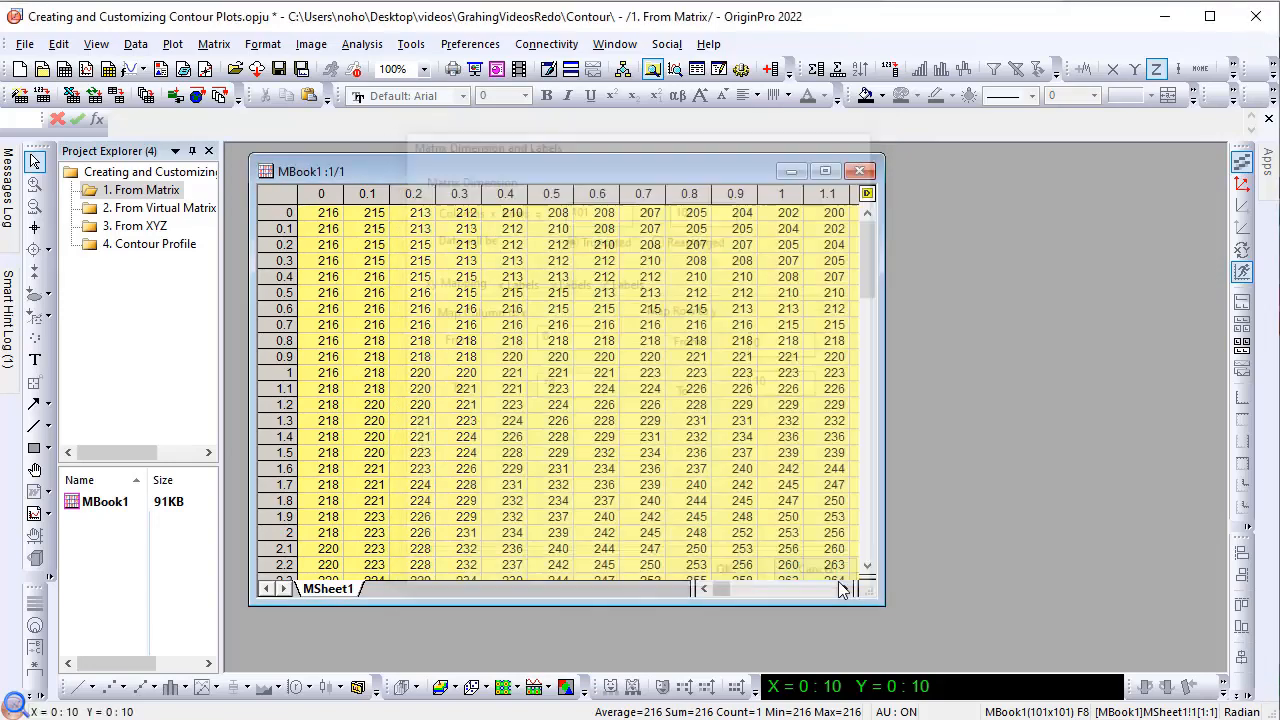
# Step: Switch the matrix headers to column/row numbers and back to X/Y values
pyautogui.click(106, 48)
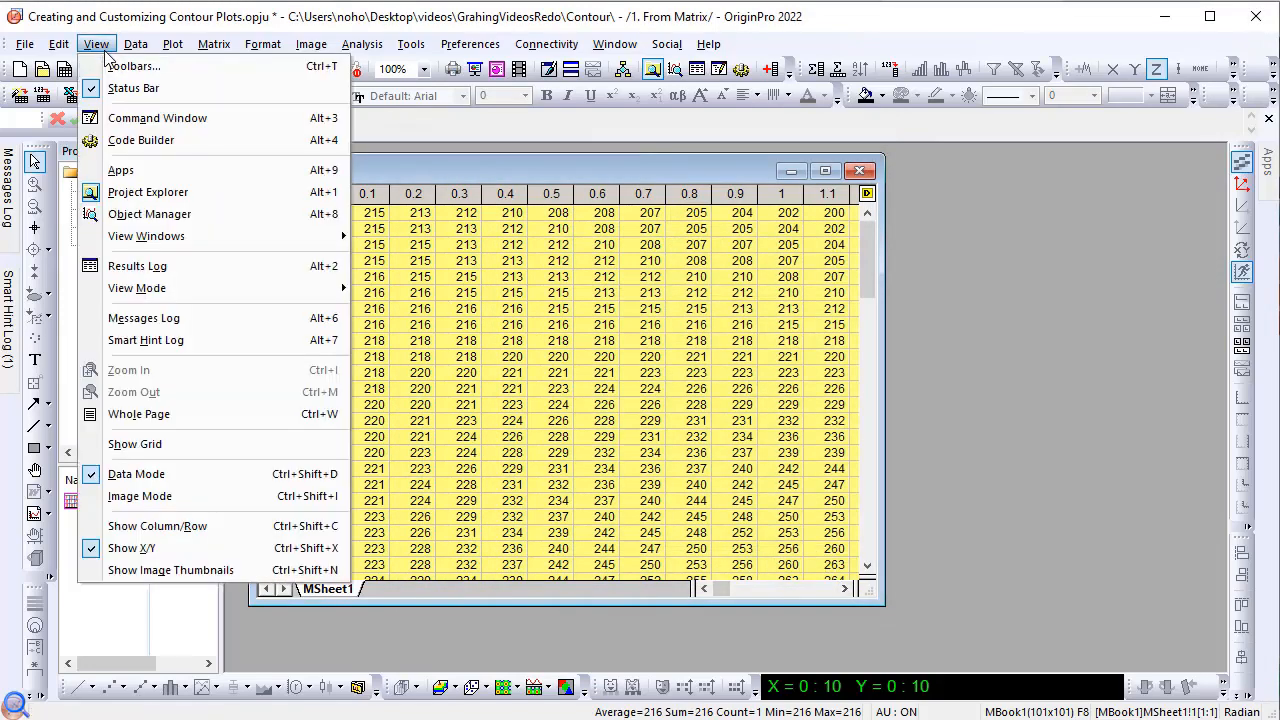
pyautogui.click(157, 526)
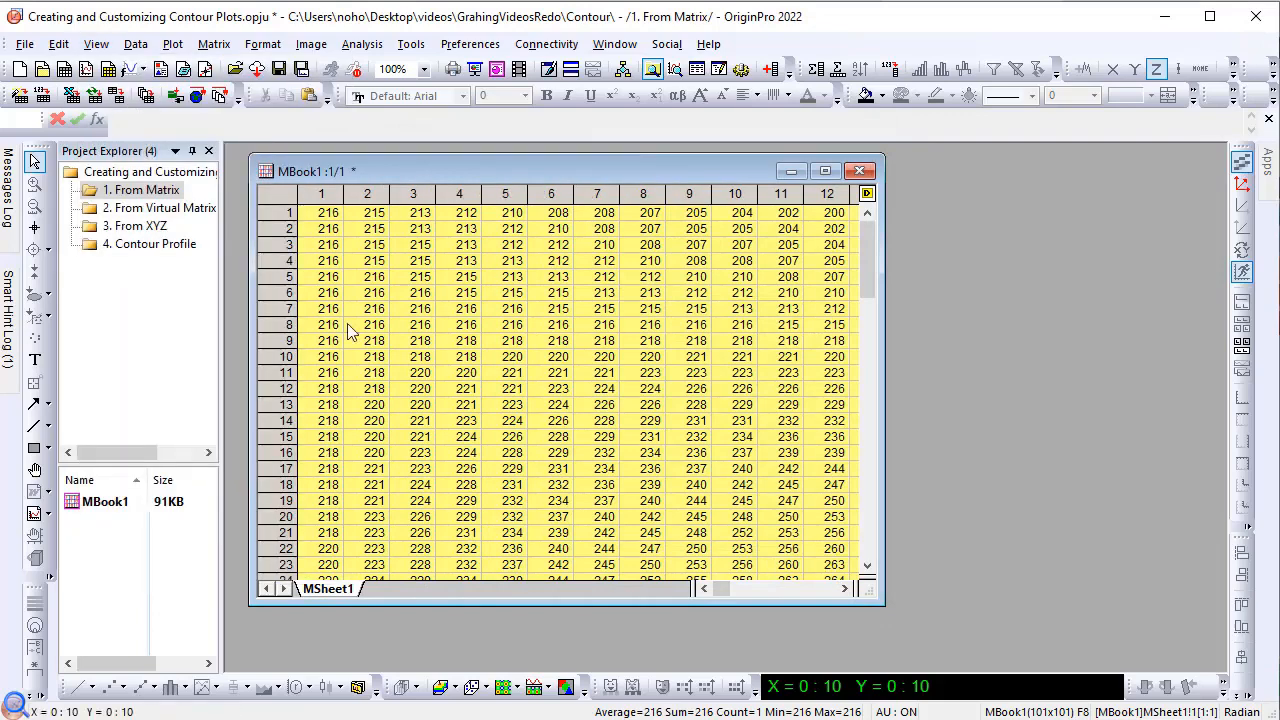
pyautogui.click(97, 48)
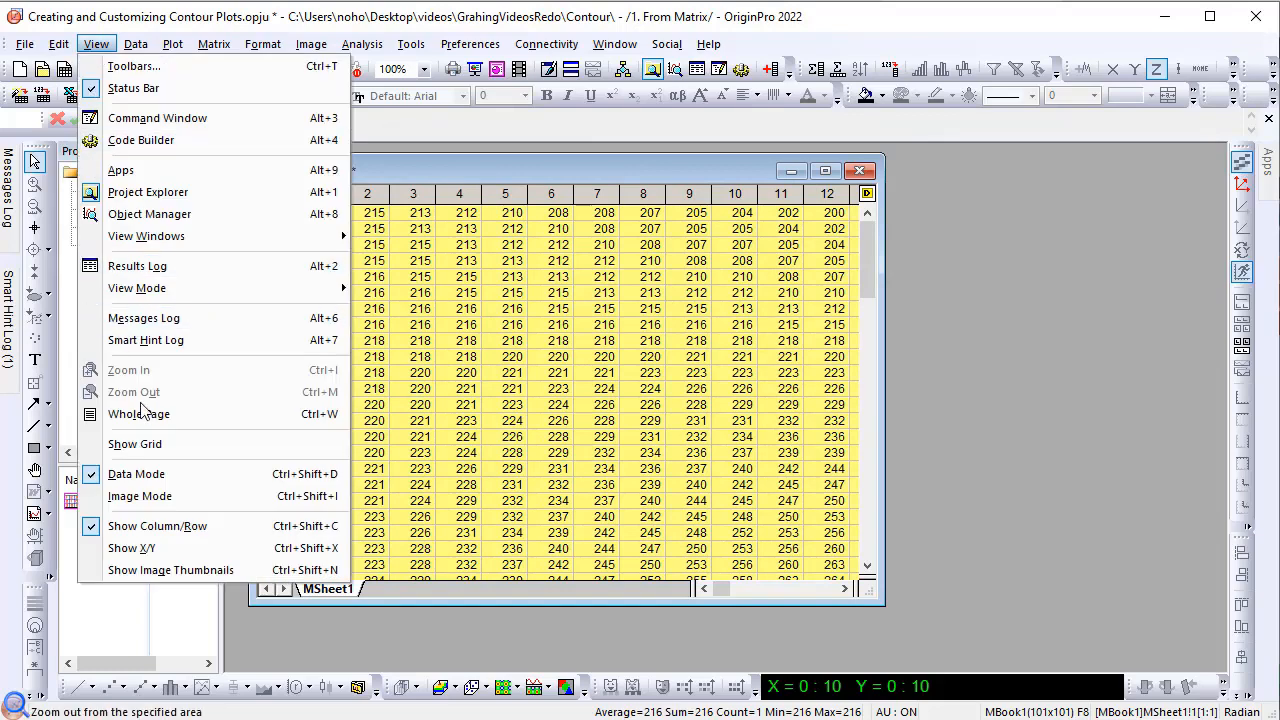
pyautogui.click(156, 546)
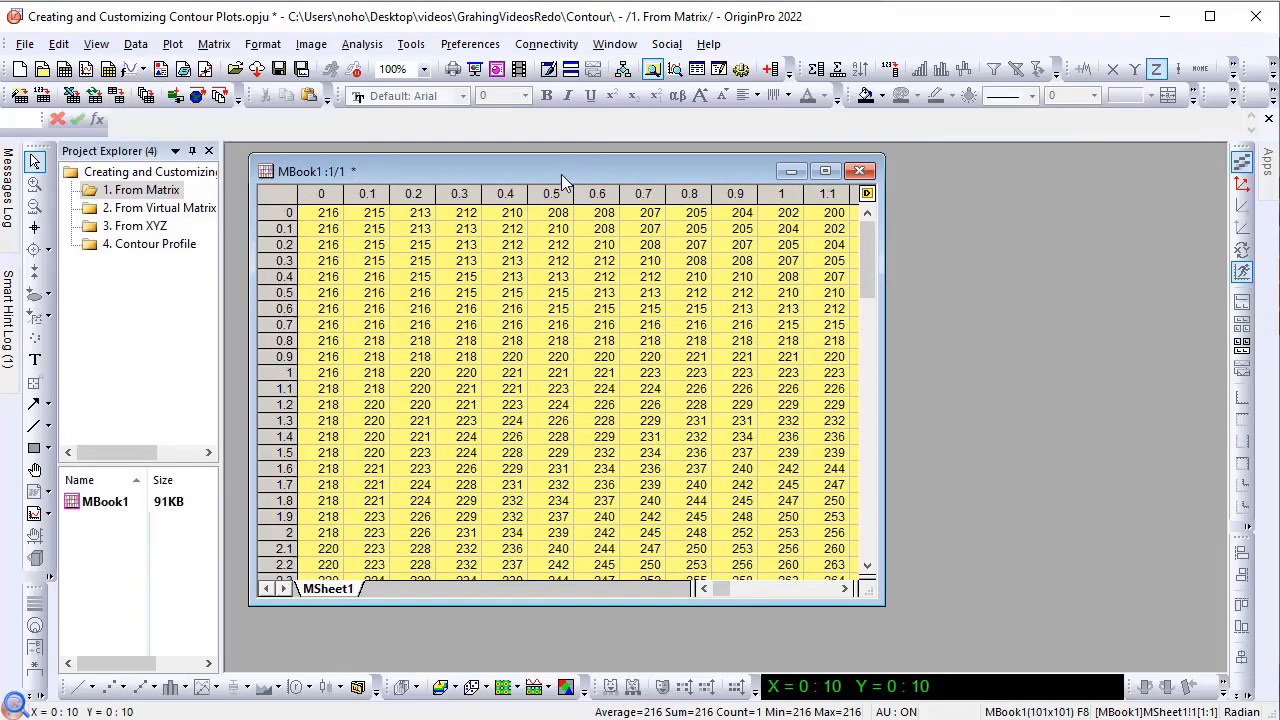
# Step: Create a Contour - Color Fill plot from the matrix data
pyautogui.click(171, 46)
pyautogui.moveTo(197, 150)
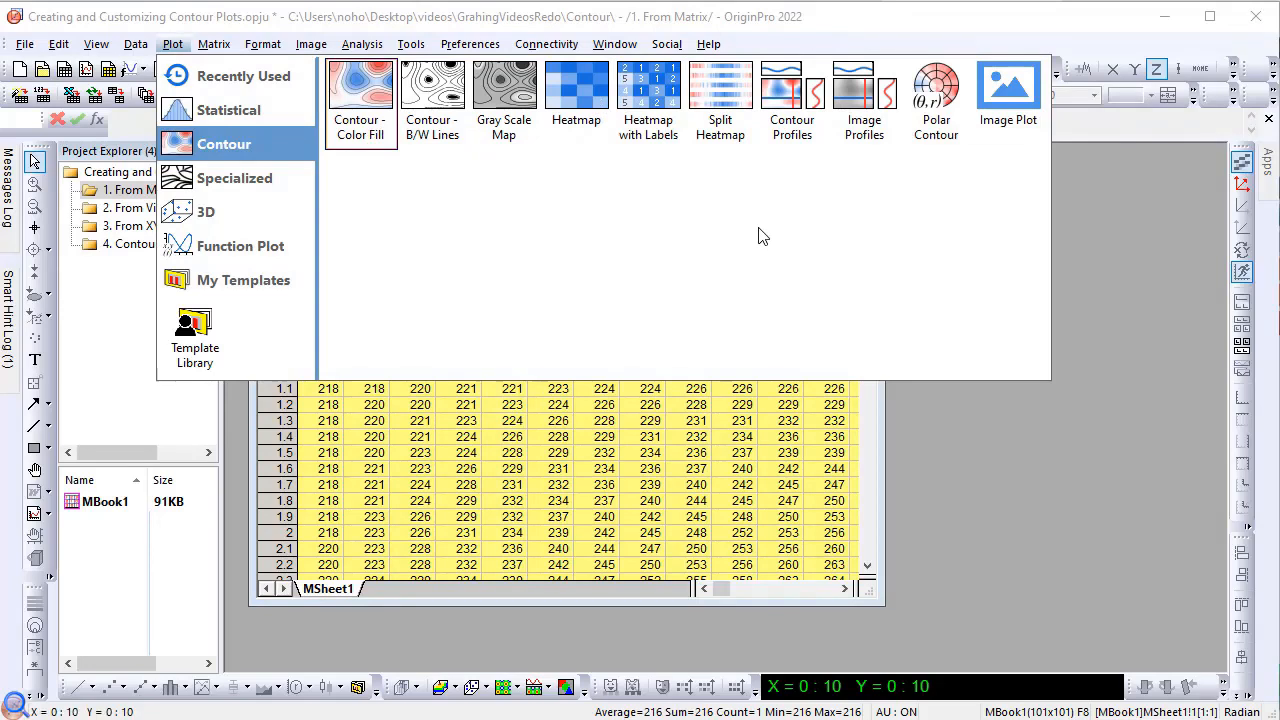
pyautogui.click(362, 100)
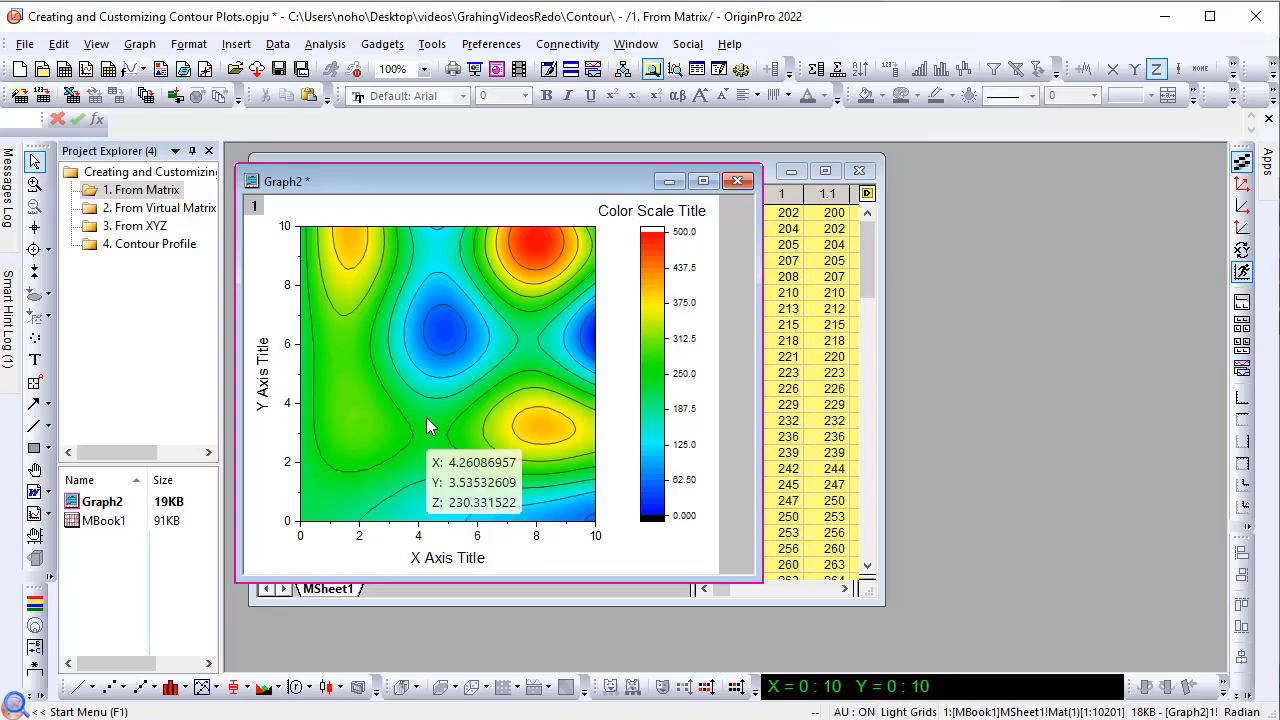
# Step: Change the contour plot's style to B/W Contour Lines and back to Color Scale with Contour Lines
pyautogui.click(427, 426)
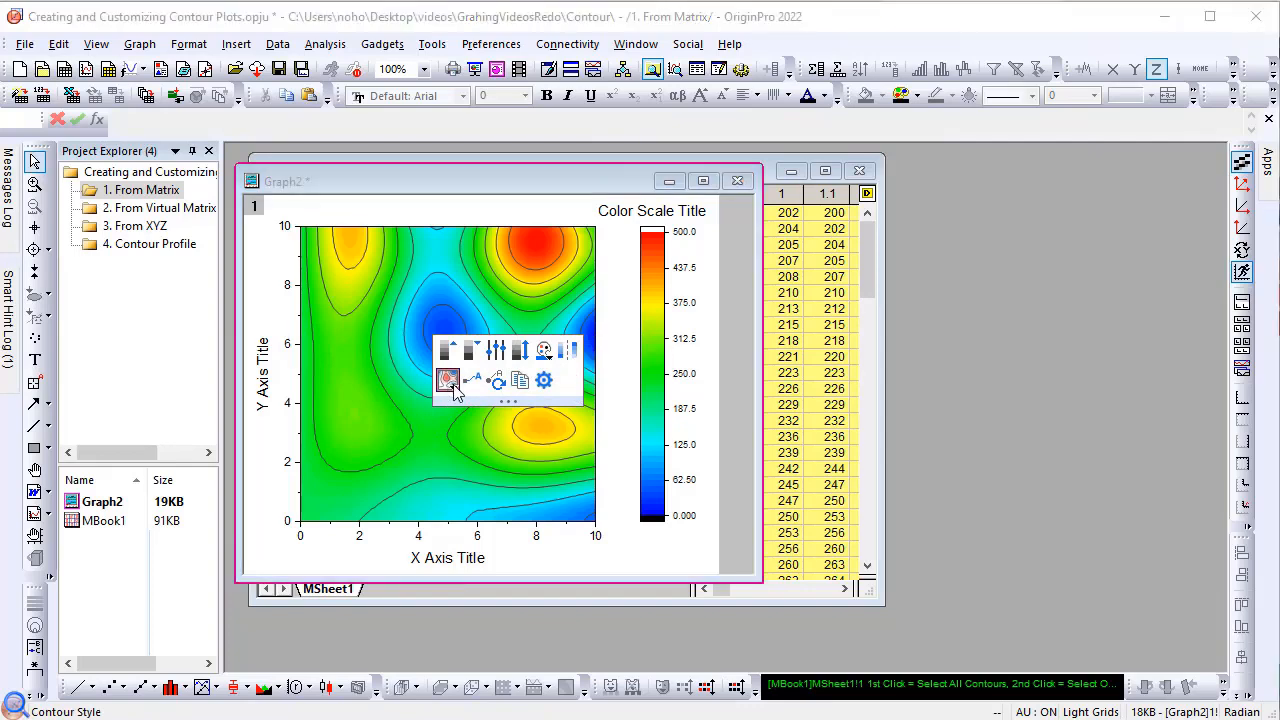
pyautogui.click(452, 386)
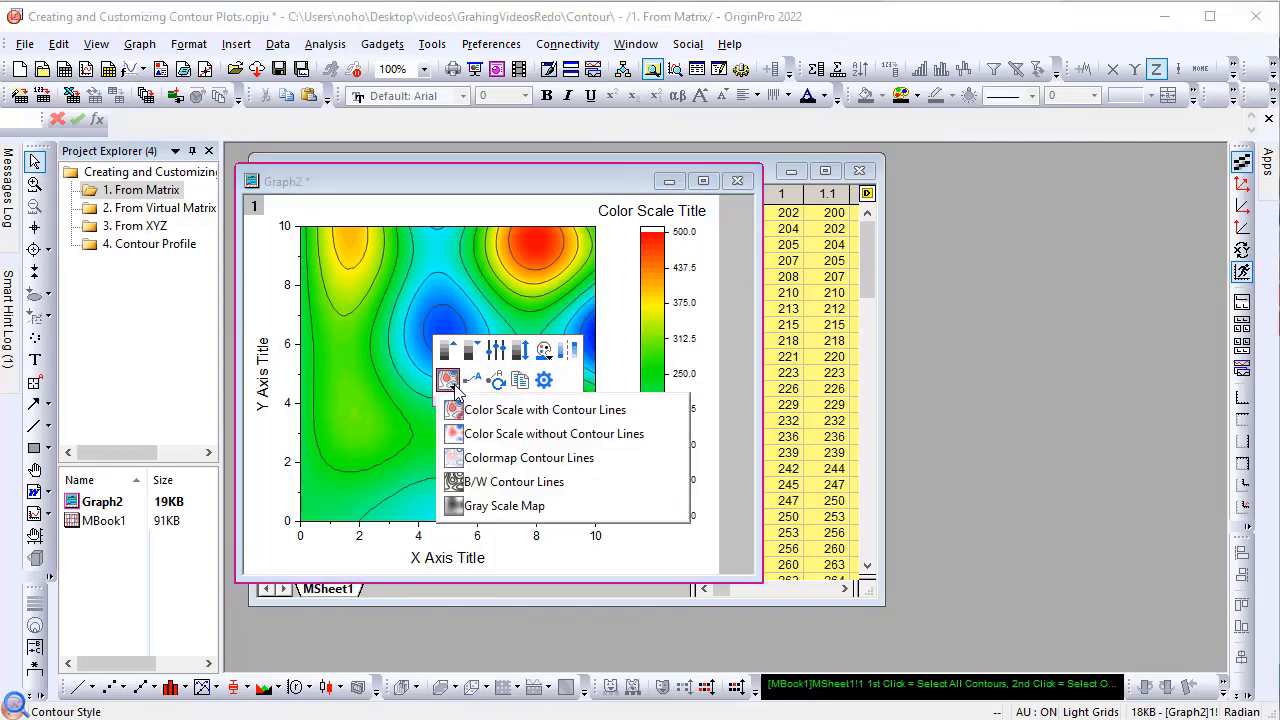
pyautogui.click(458, 484)
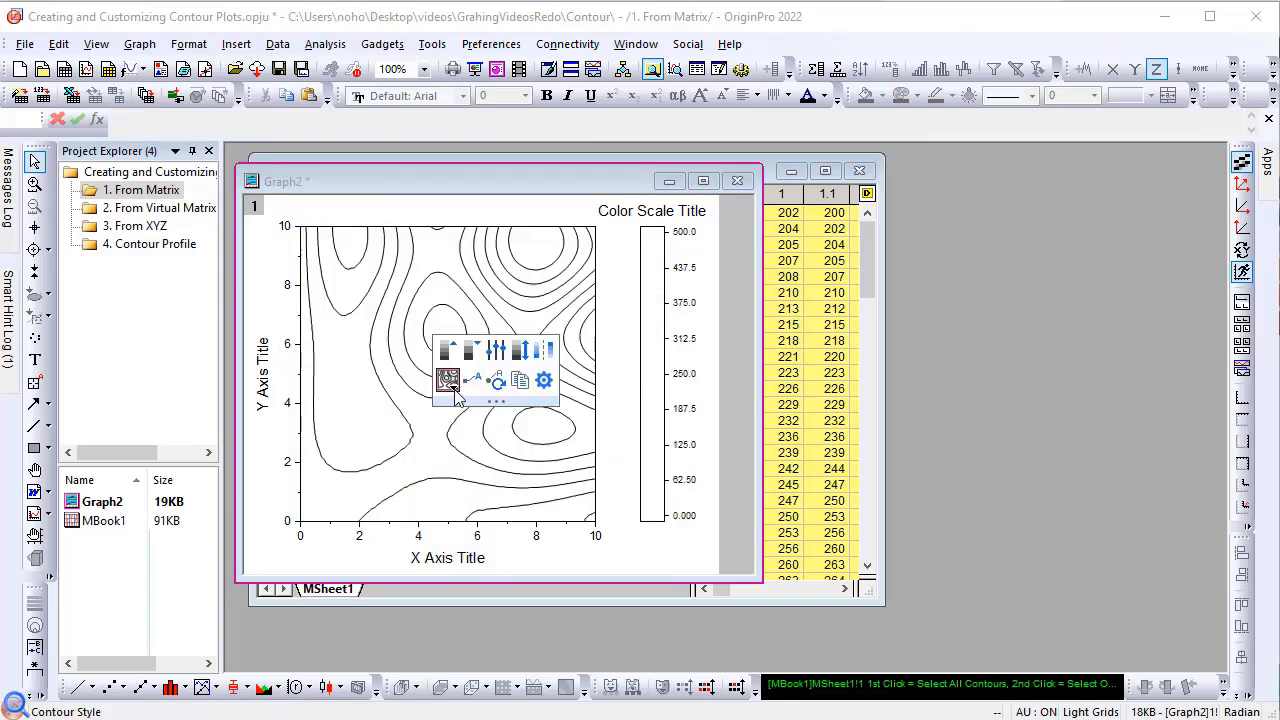
pyautogui.click(453, 388)
pyautogui.click(456, 410)
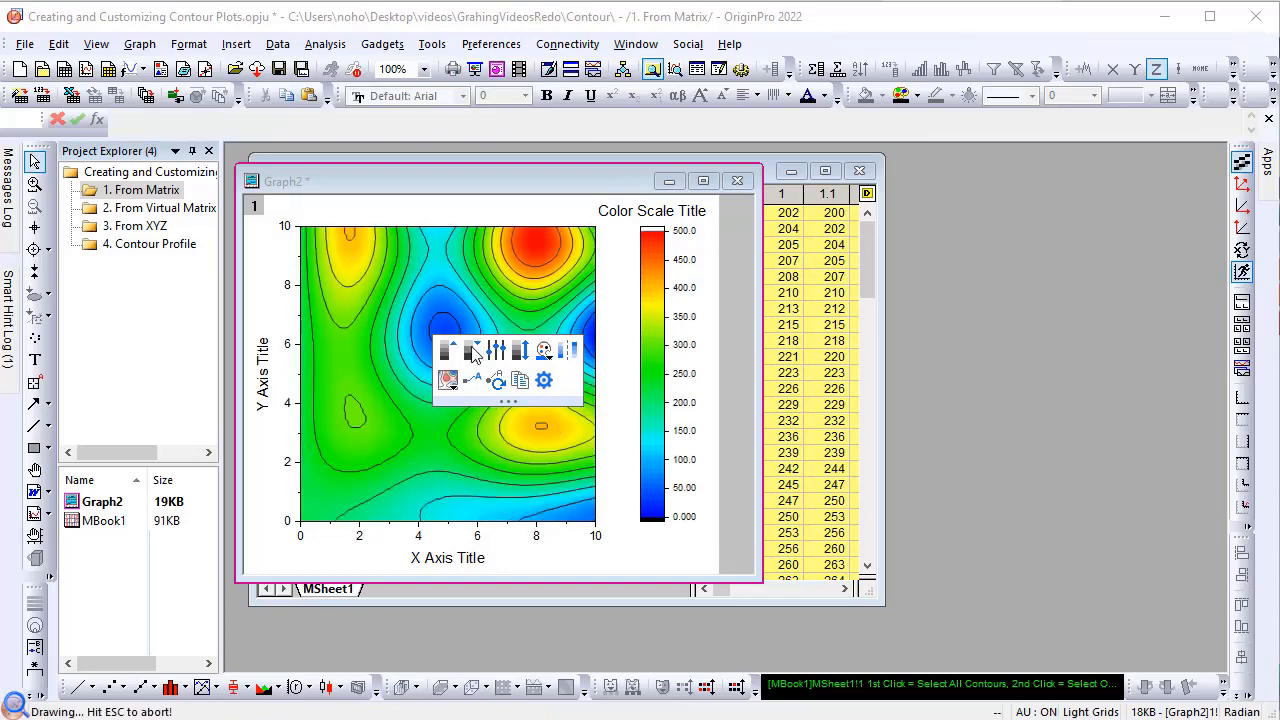
# Step: Reduce the number of contour levels by one, and set the level increment to 50
pyautogui.click(472, 351)
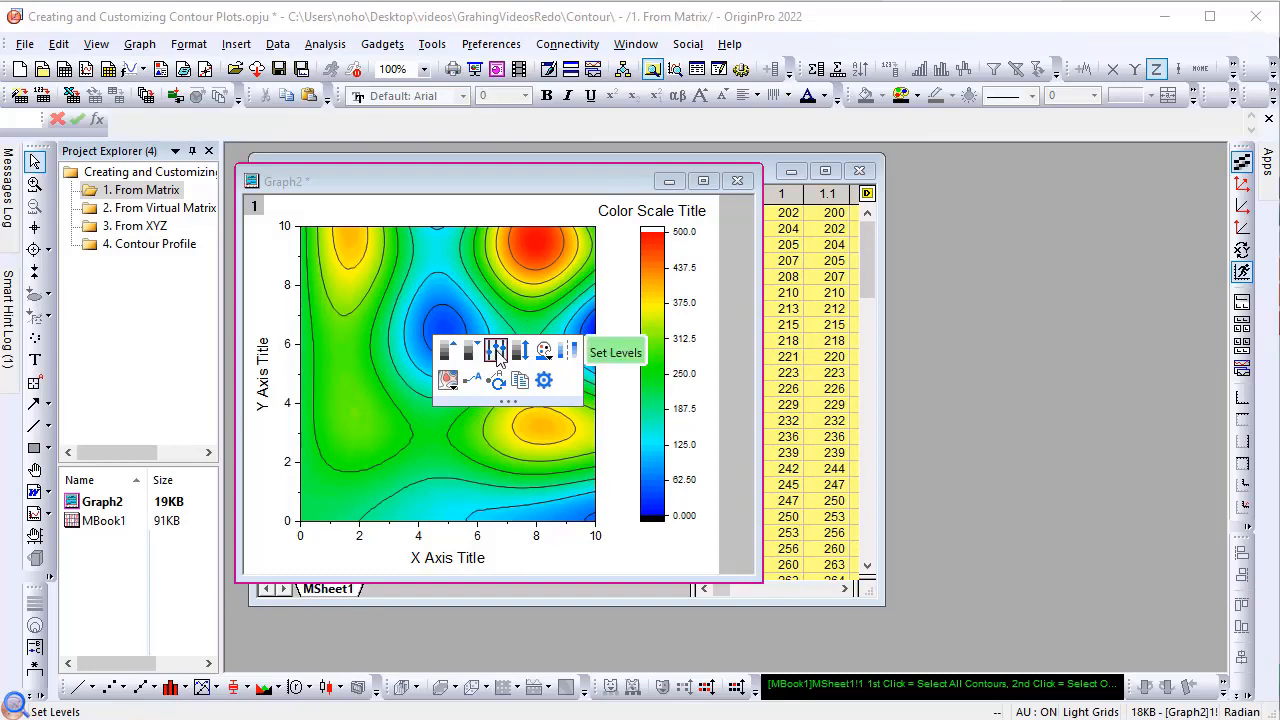
pyautogui.click(497, 352)
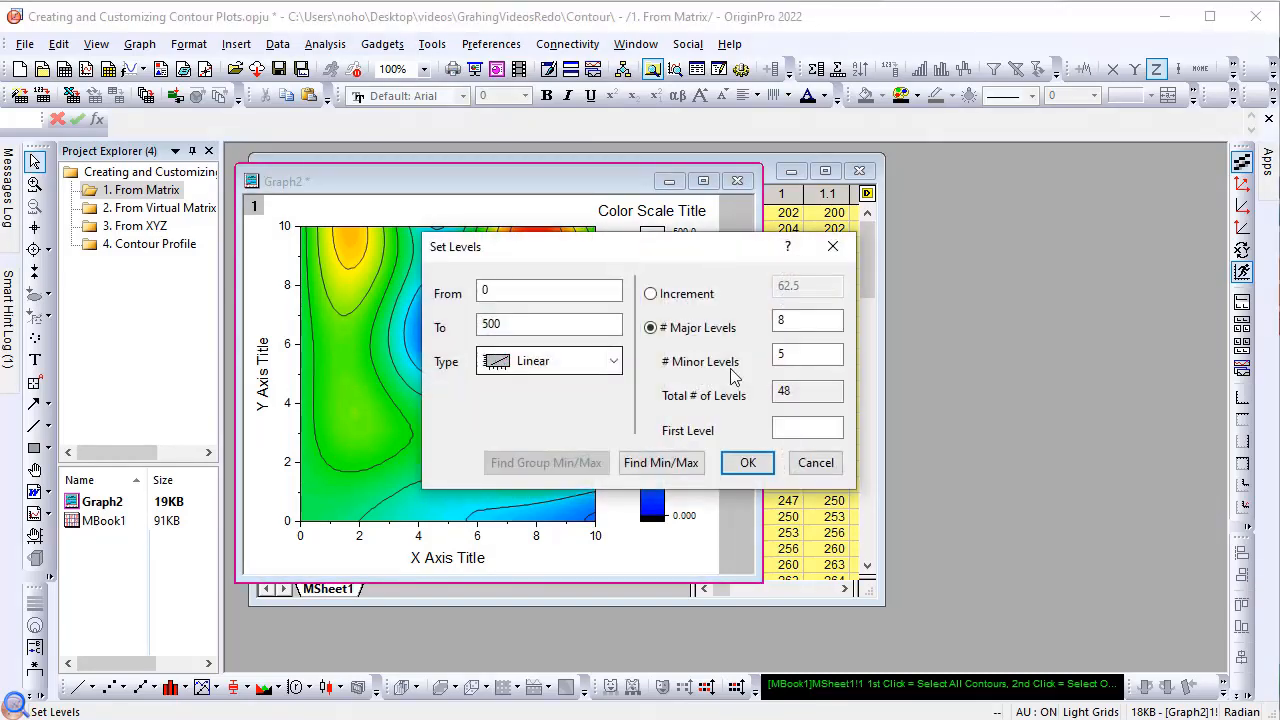
pyautogui.click(658, 298)
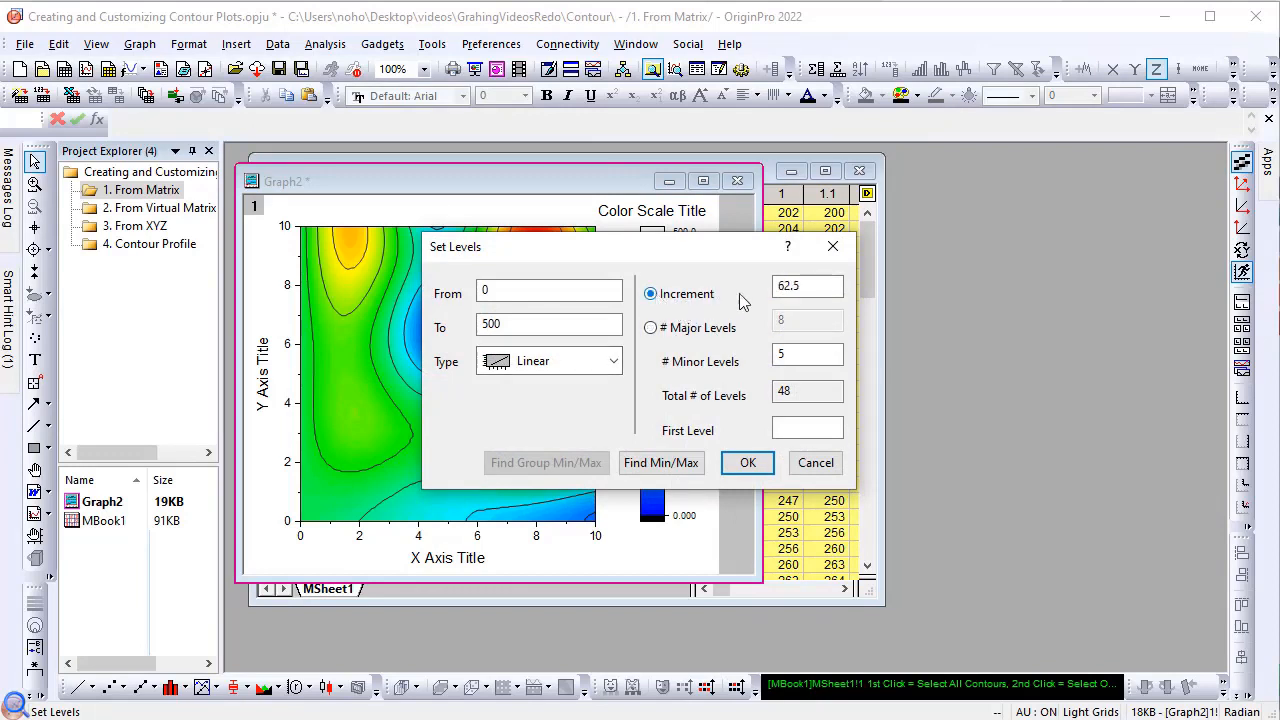
pyautogui.moveTo(826, 287); pyautogui.dragTo(768, 296)
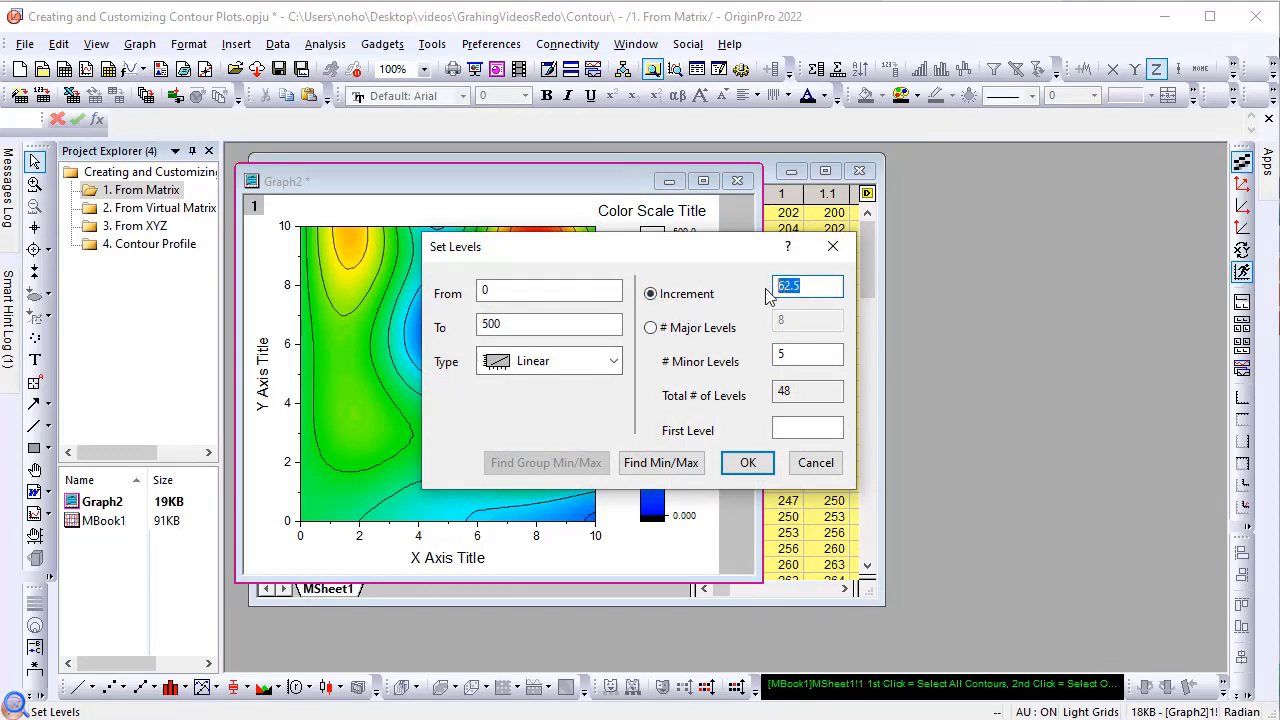
pyautogui.write('50')
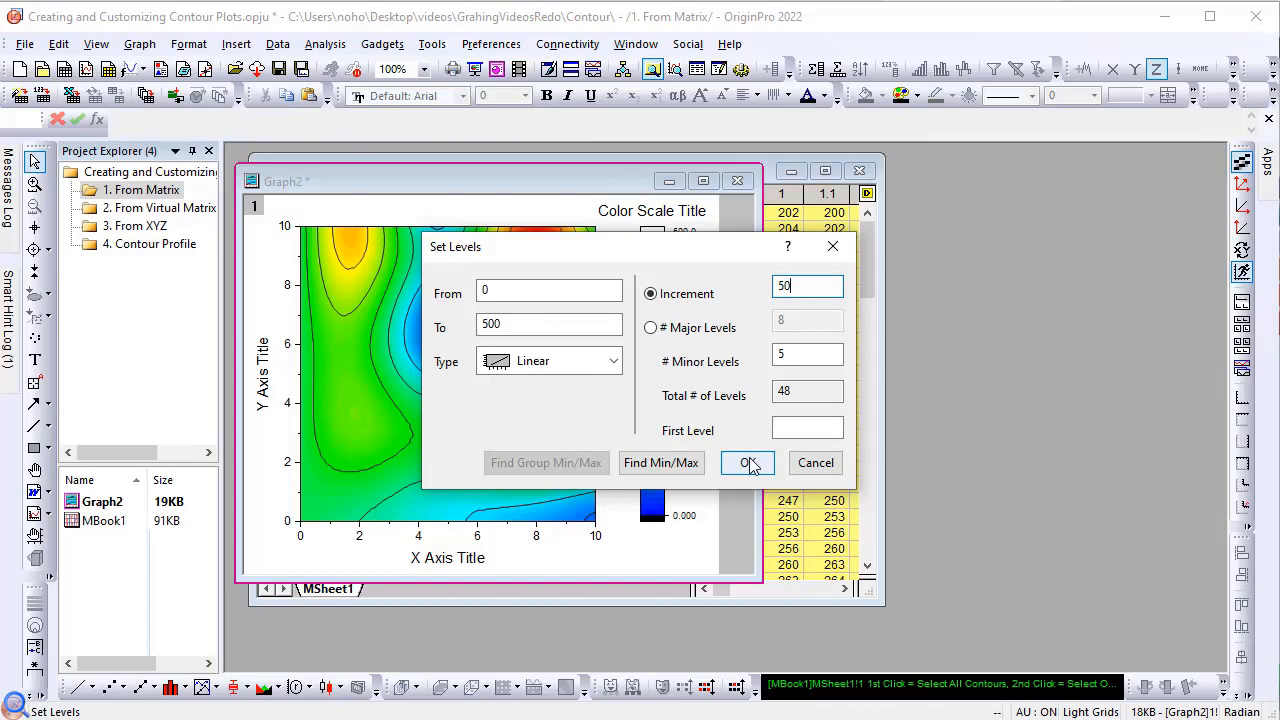
pyautogui.click(749, 464)
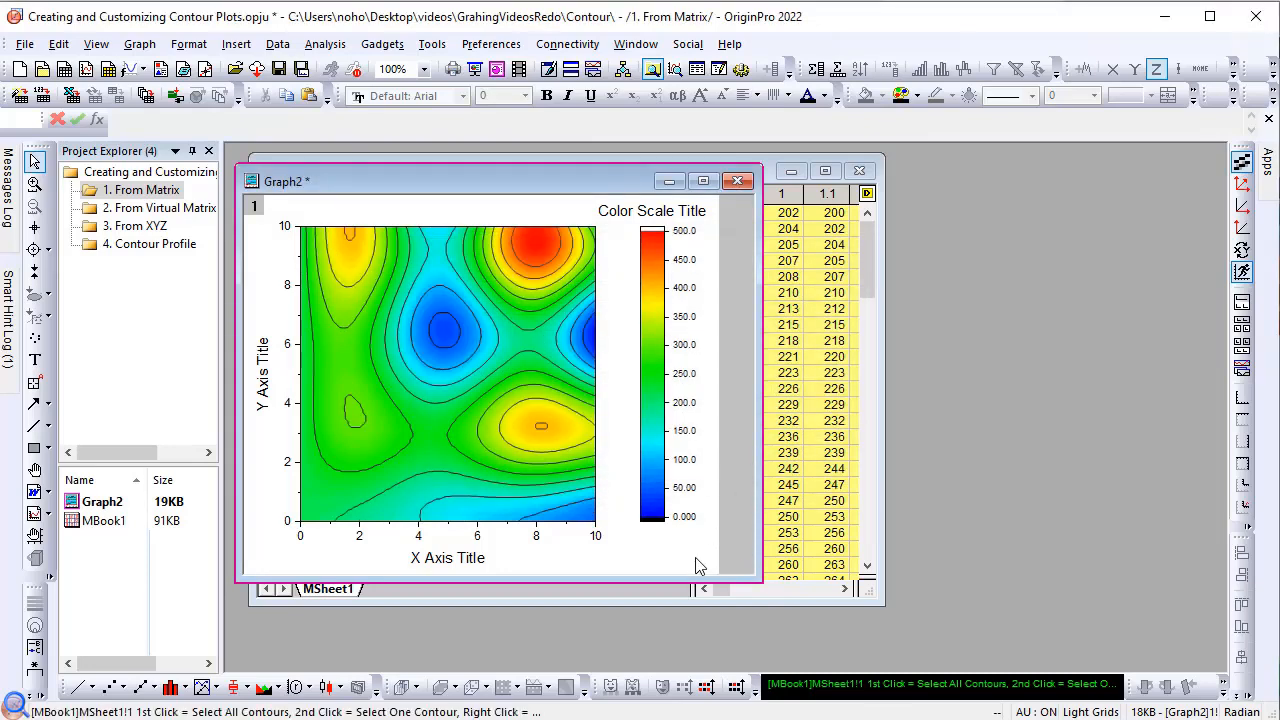
# Step: Apply the Warming palette to the contour plot and enlarge the graph window
pyautogui.click(511, 339)
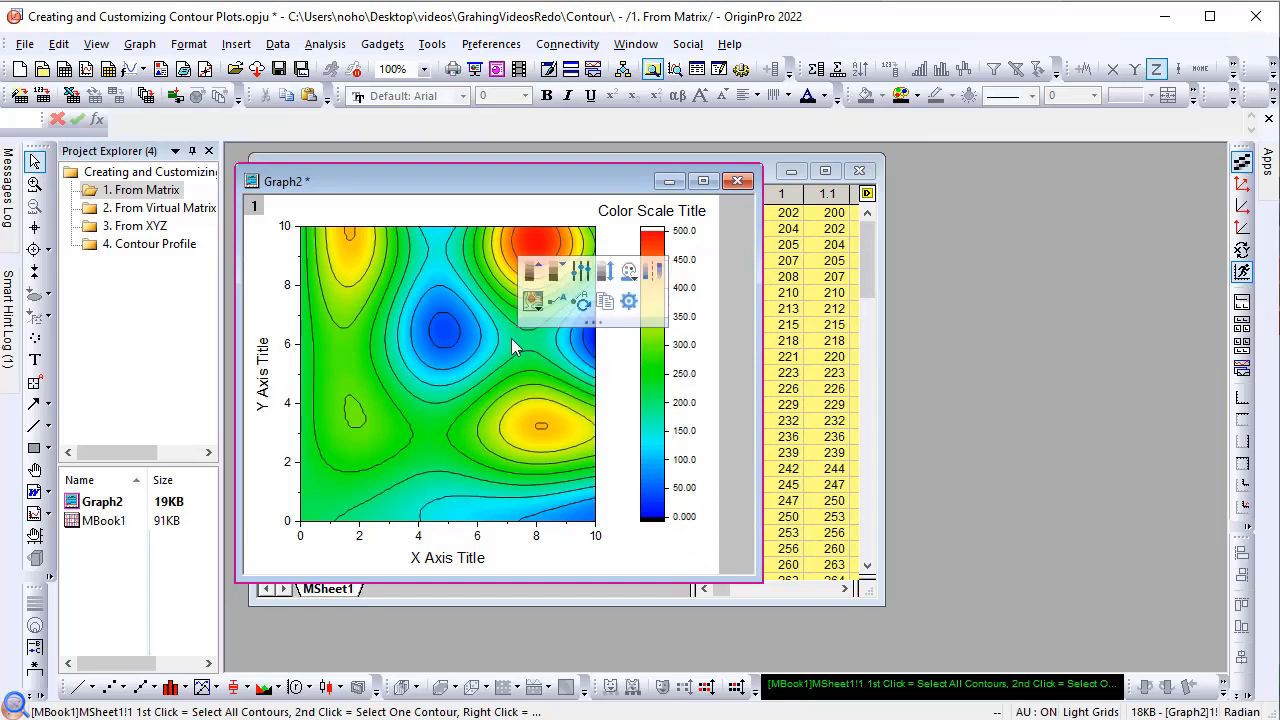
pyautogui.click(628, 271)
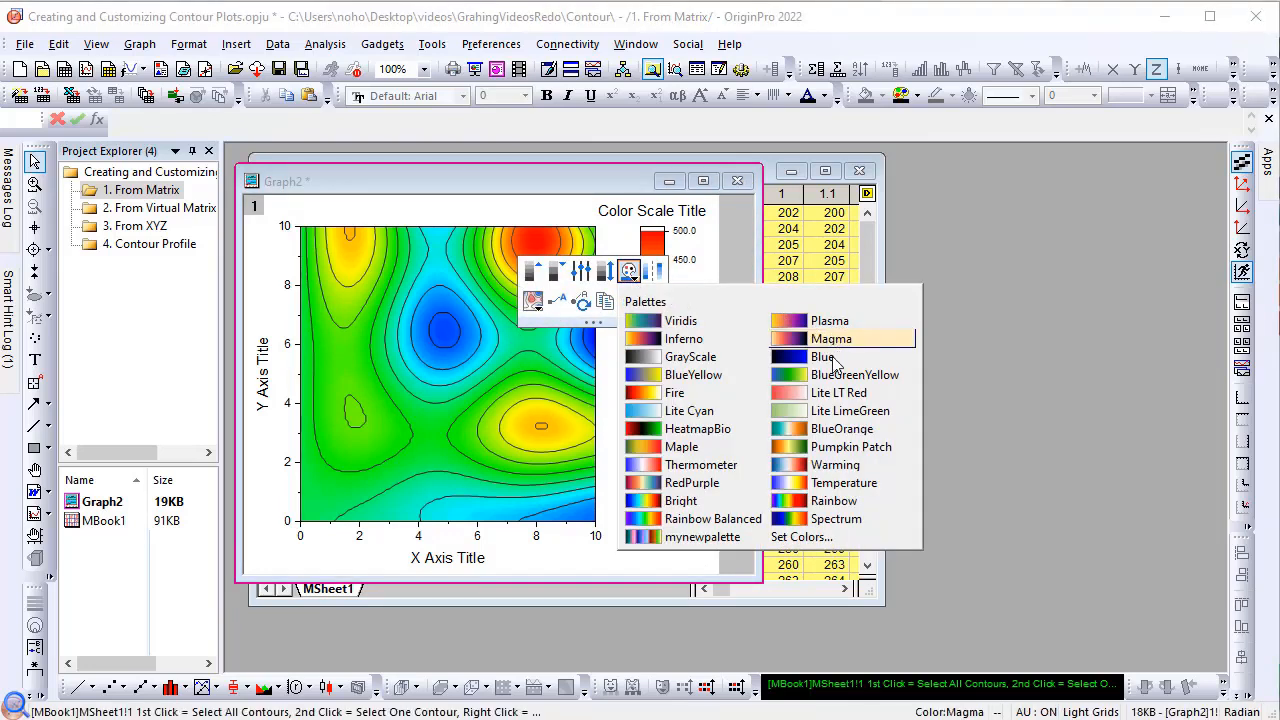
pyautogui.click(835, 467)
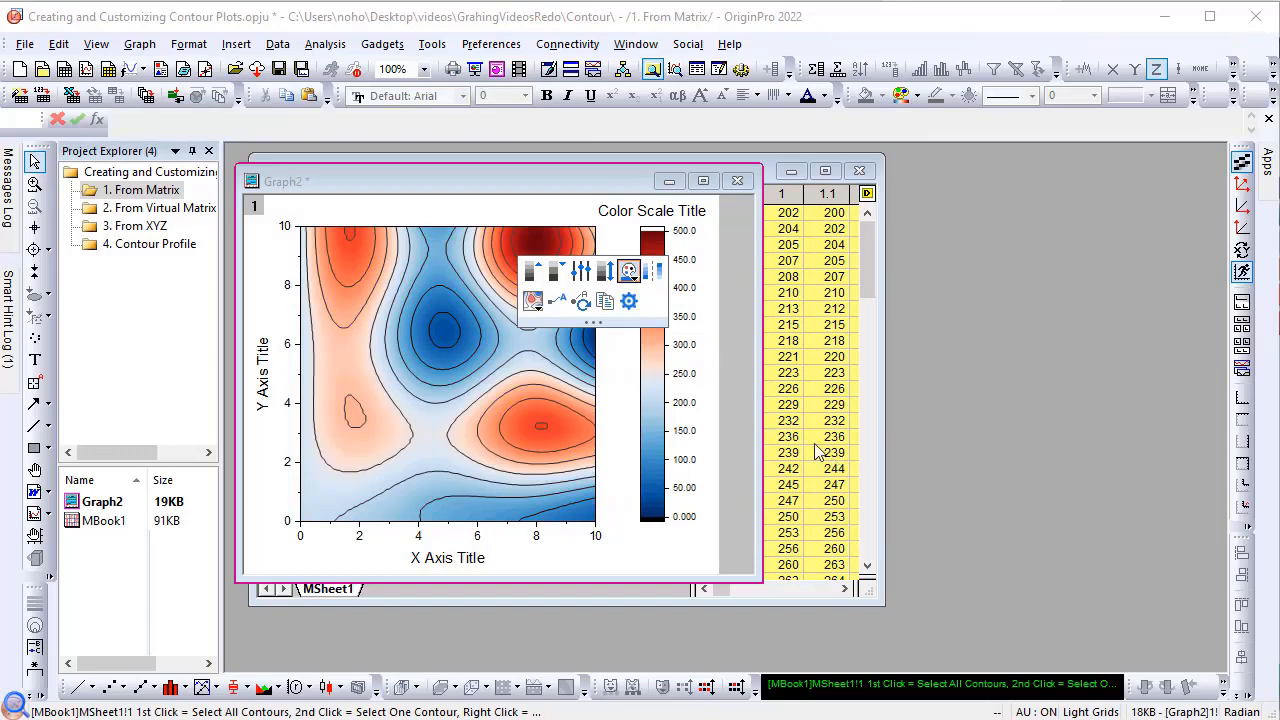
pyautogui.click(724, 373)
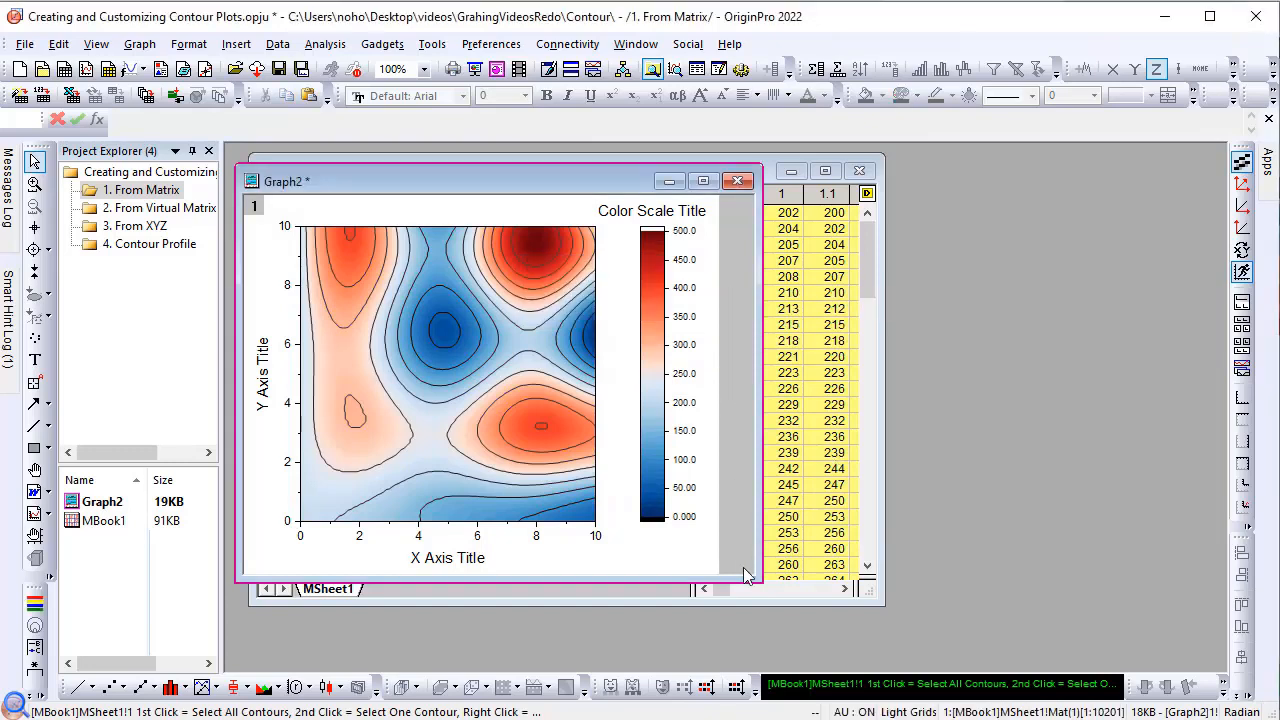
pyautogui.moveTo(757, 578); pyautogui.dragTo(874, 650)
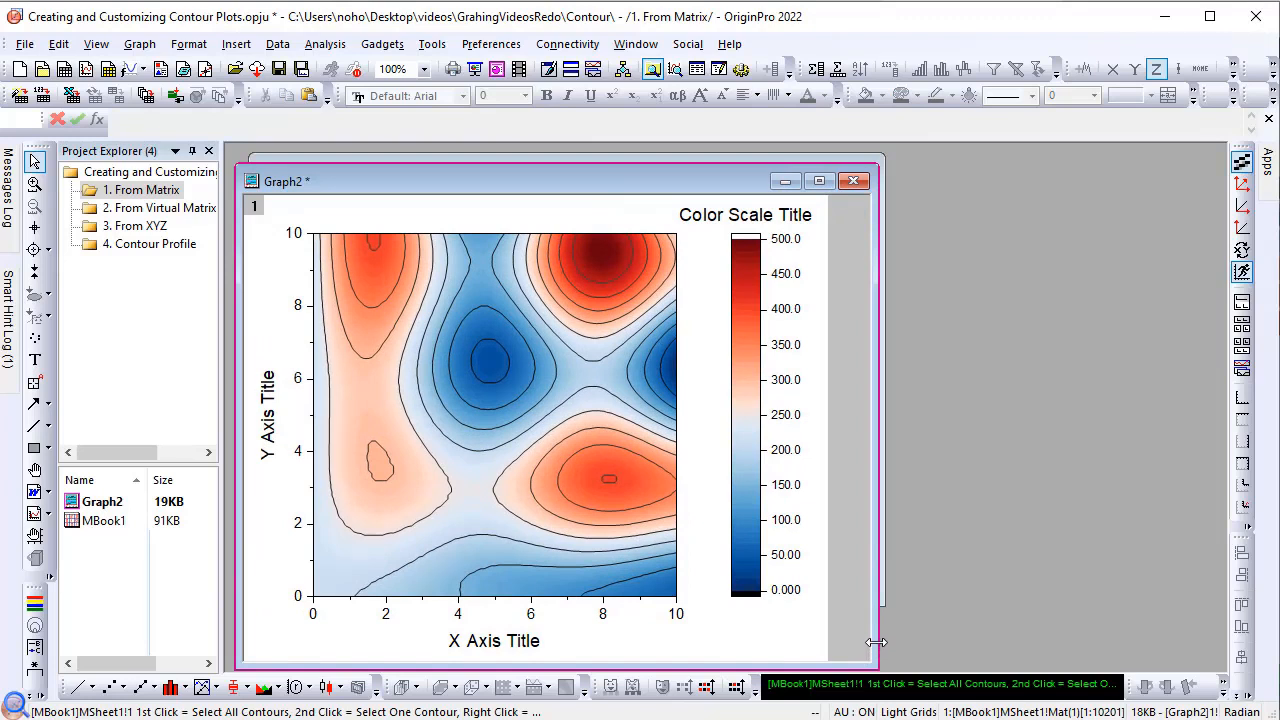
# Step: Extract the 250-level contour lines to a workbook, and move and enlarge that workbook's window over the graph
pyautogui.click(545, 433)
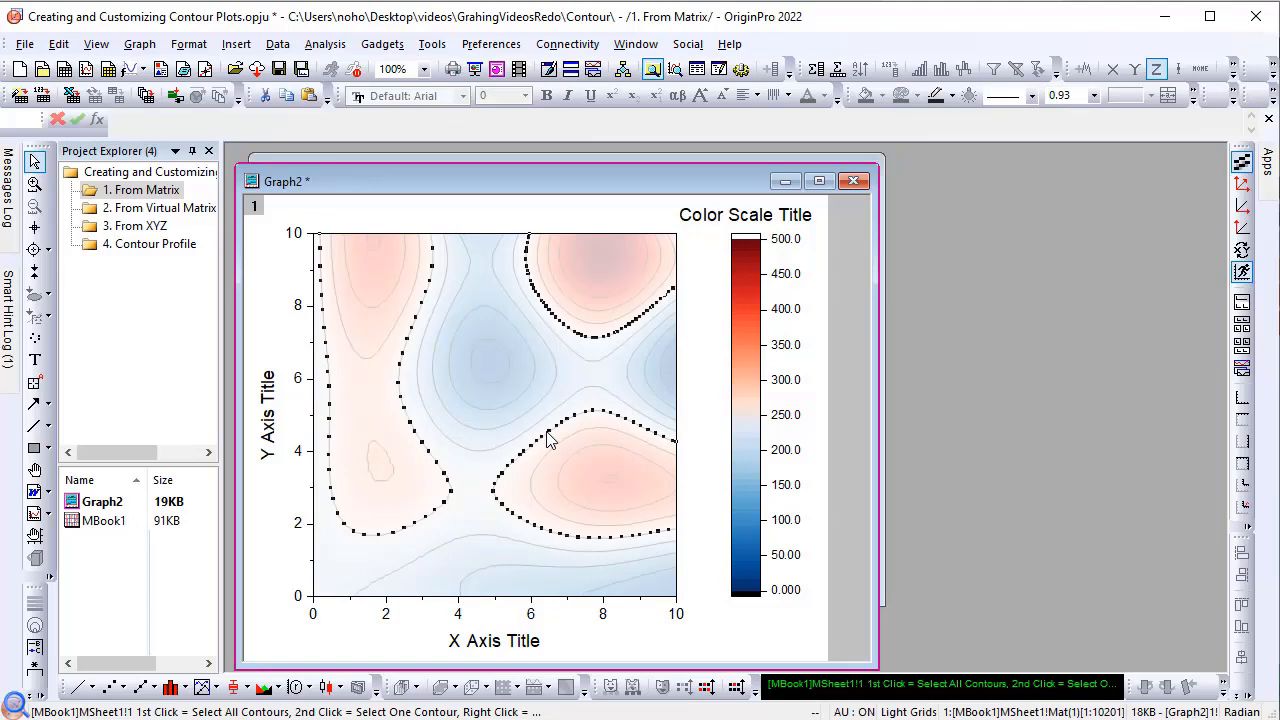
pyautogui.rightClick(548, 440)
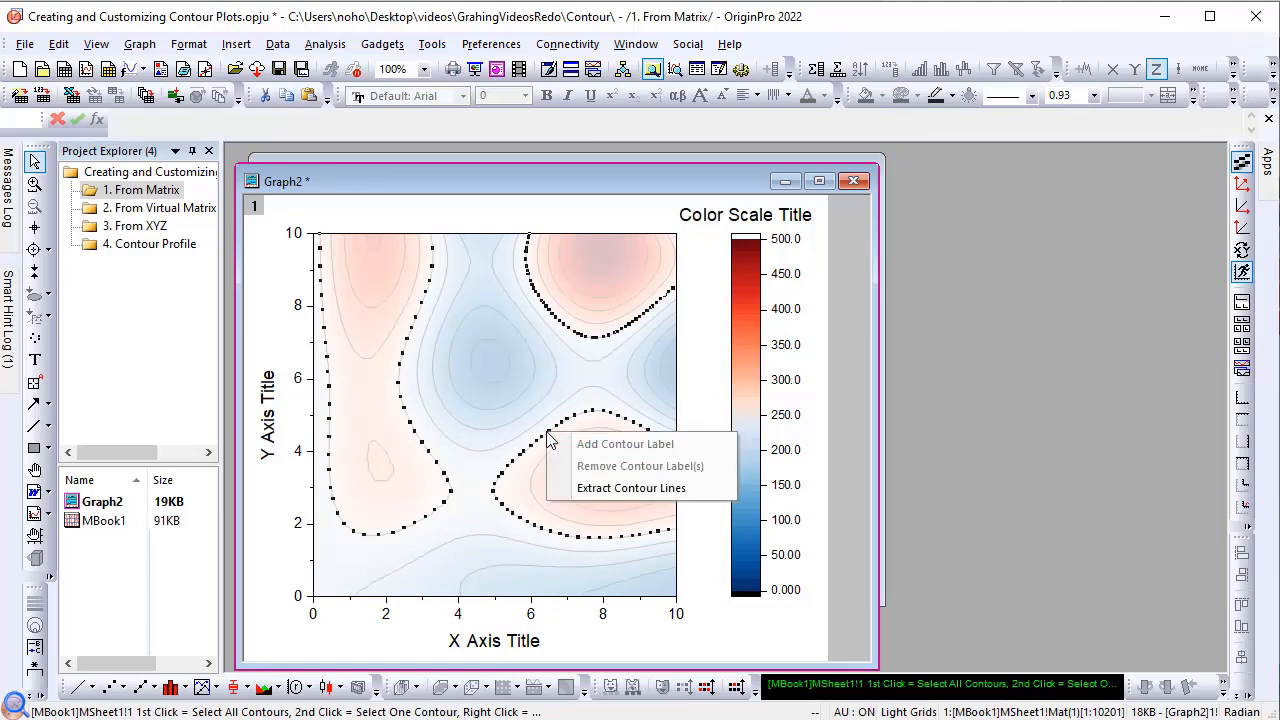
pyautogui.click(587, 484)
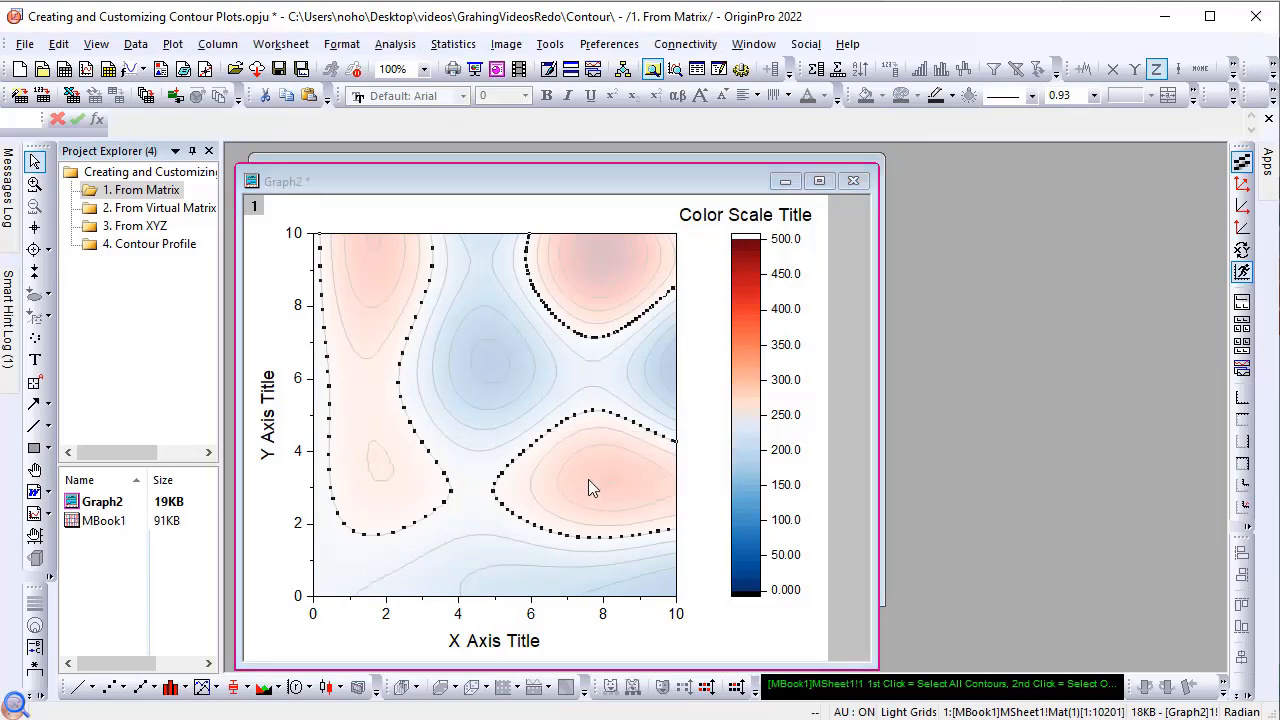
pyautogui.moveTo(503, 215); pyautogui.dragTo(811, 207)
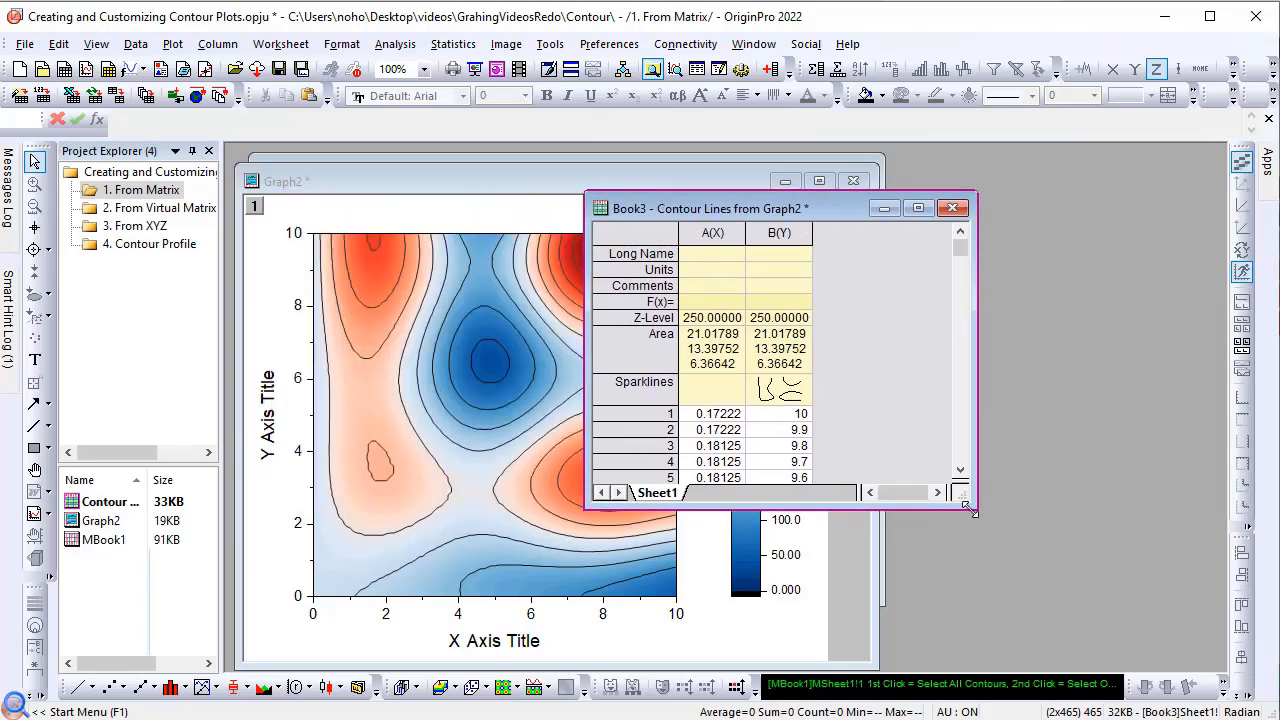
pyautogui.moveTo(967, 508); pyautogui.dragTo(1082, 604)
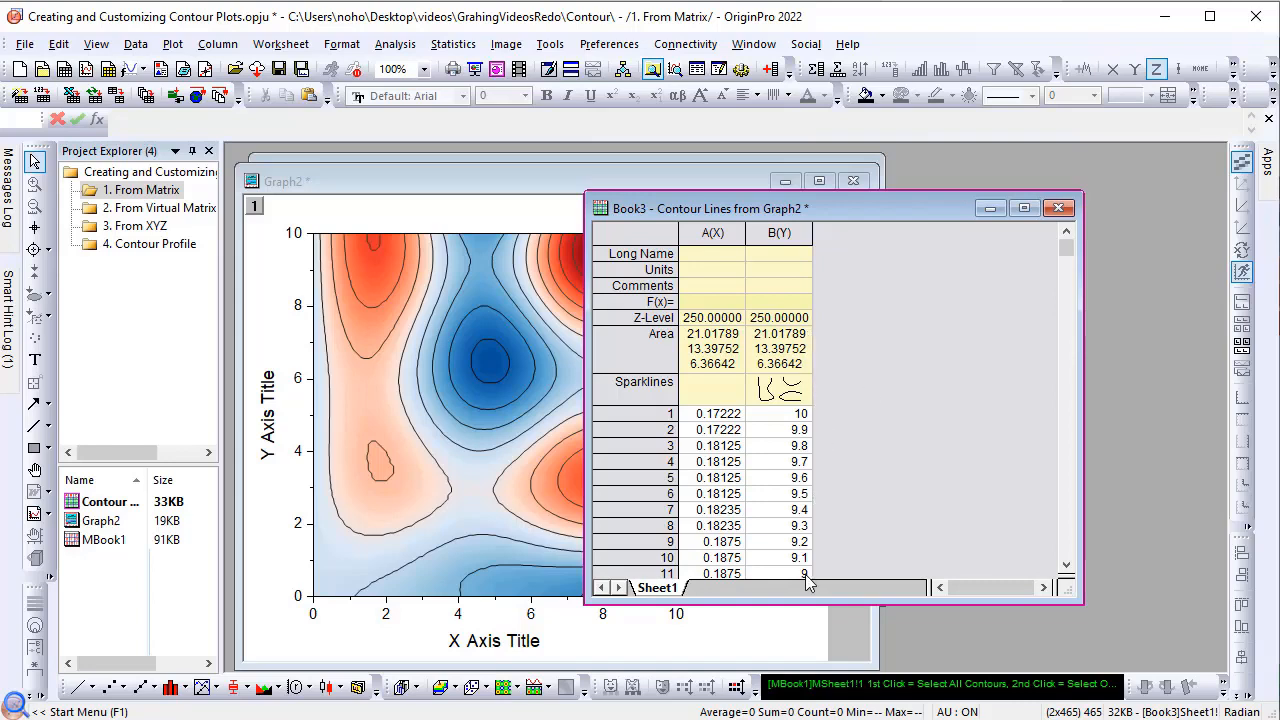
# Step: Select only the 200-level contour line in the graph, color it pink and set its line width to 2
pyautogui.click(497, 335)
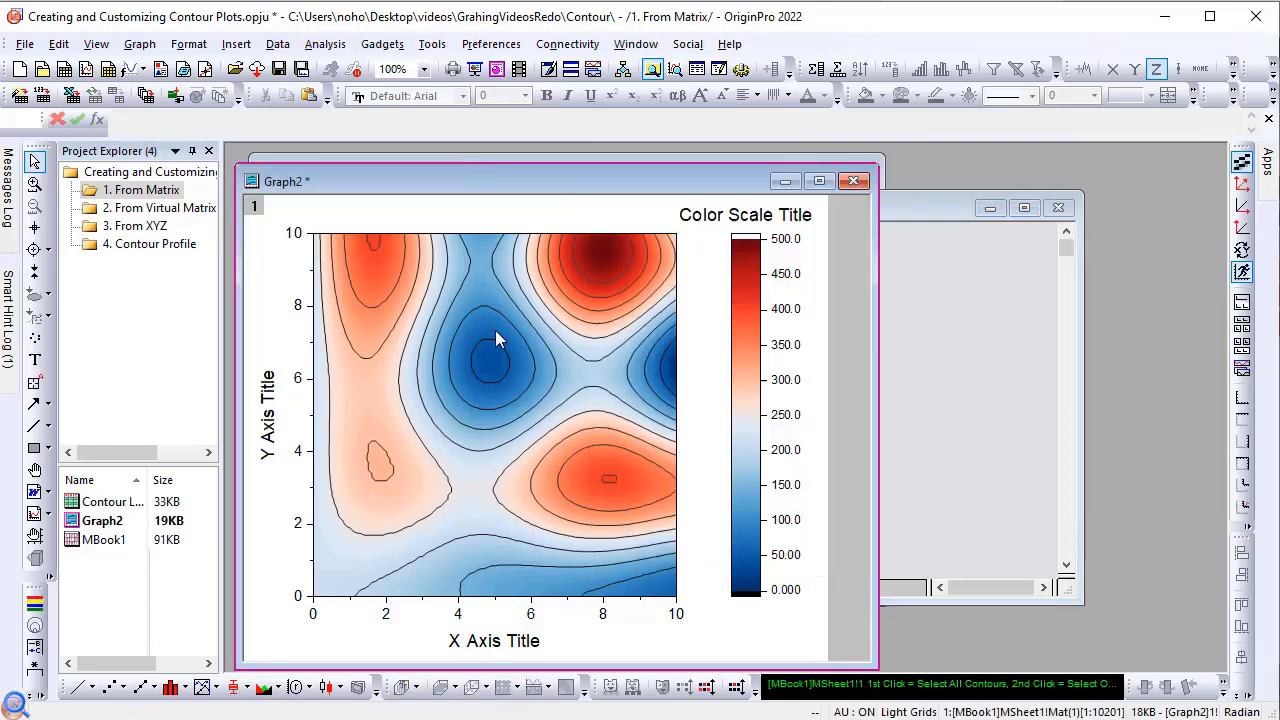
pyautogui.rightClick(503, 313)
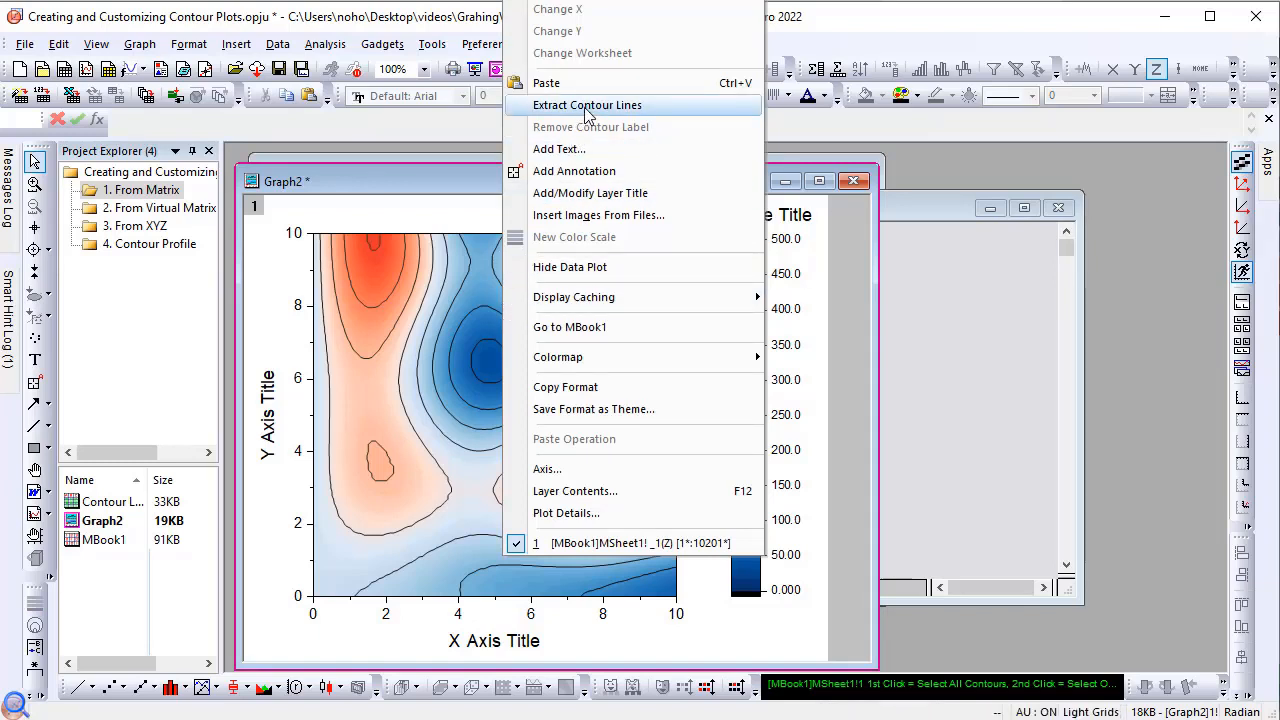
pyautogui.click(530, 400)
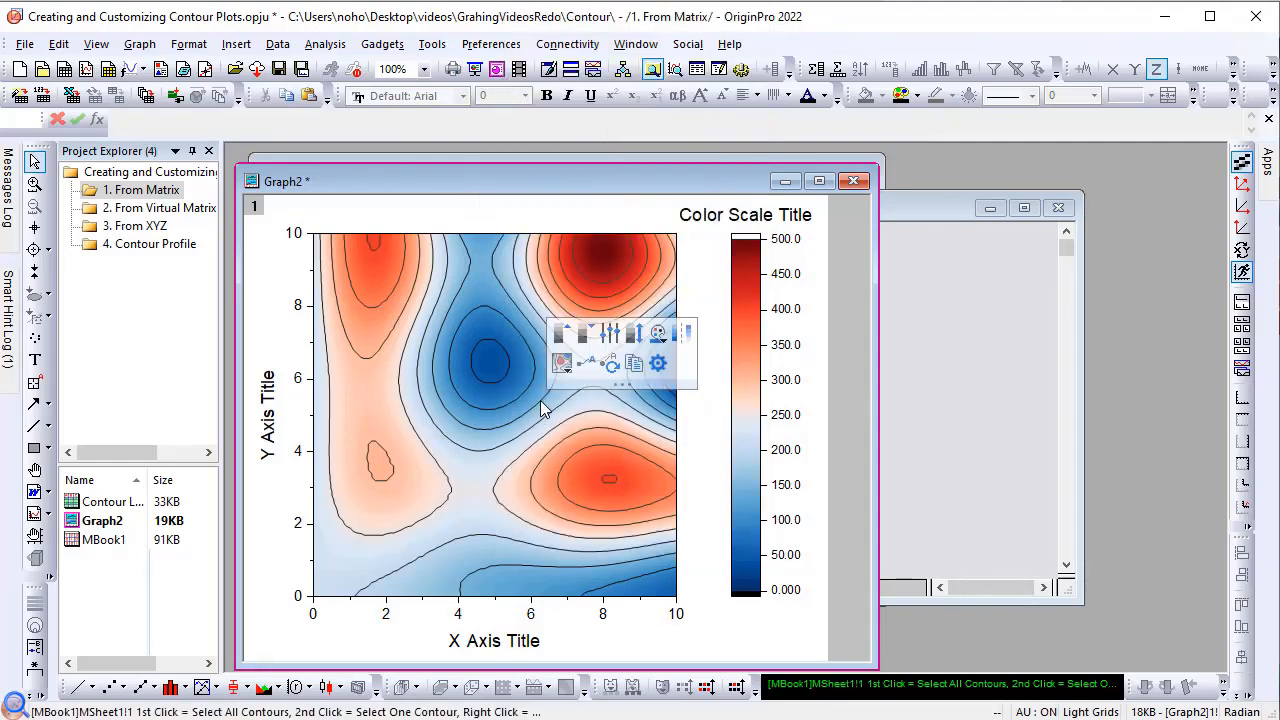
pyautogui.click(540, 401)
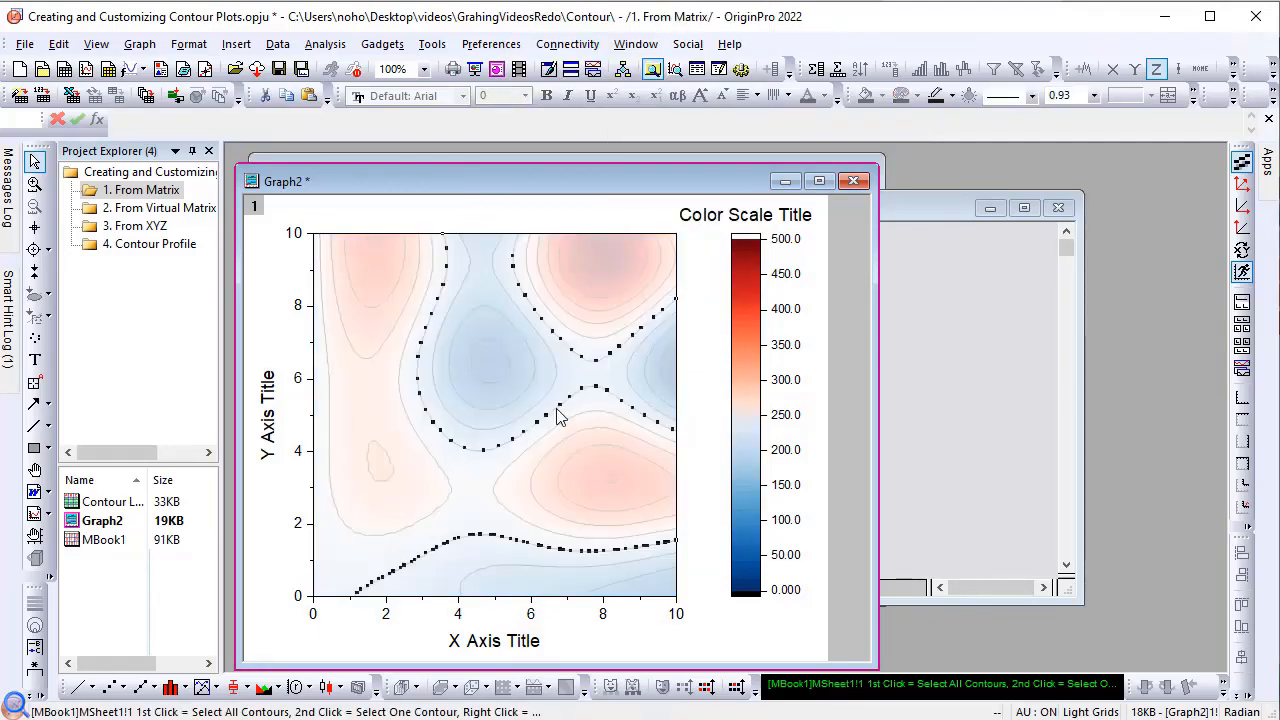
pyautogui.click(952, 97)
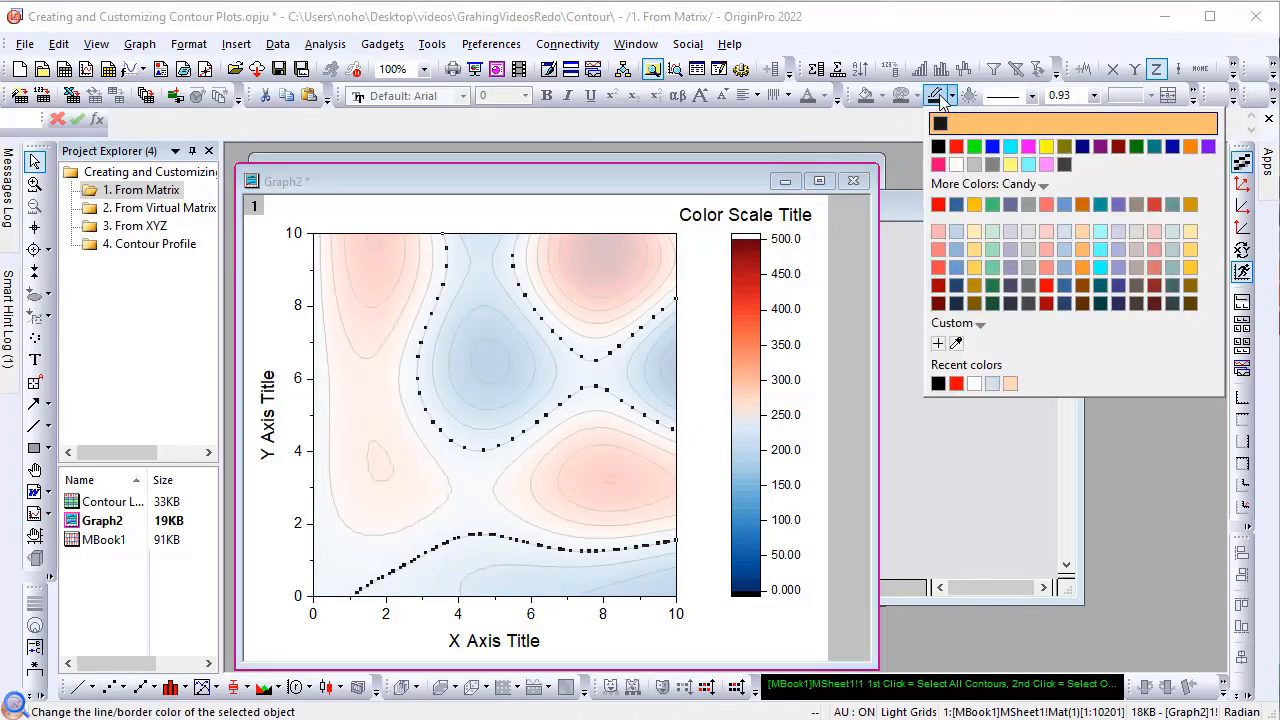
pyautogui.click(938, 166)
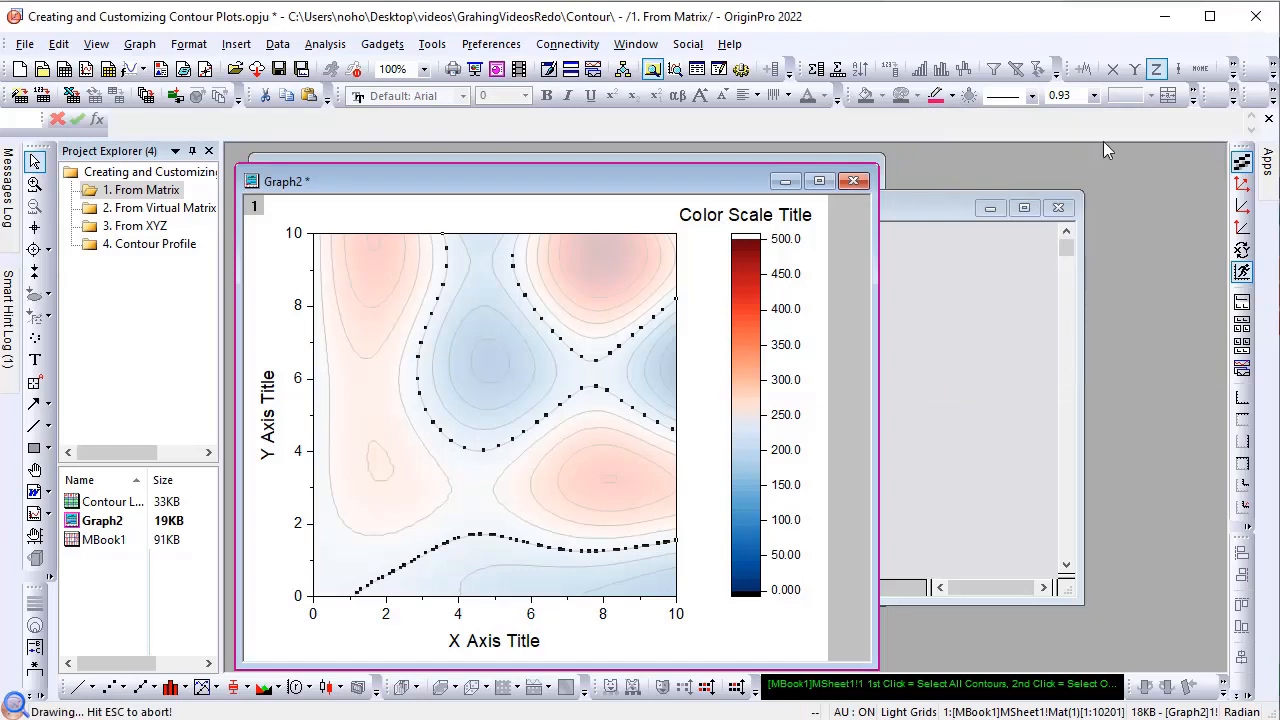
pyautogui.click(1095, 96)
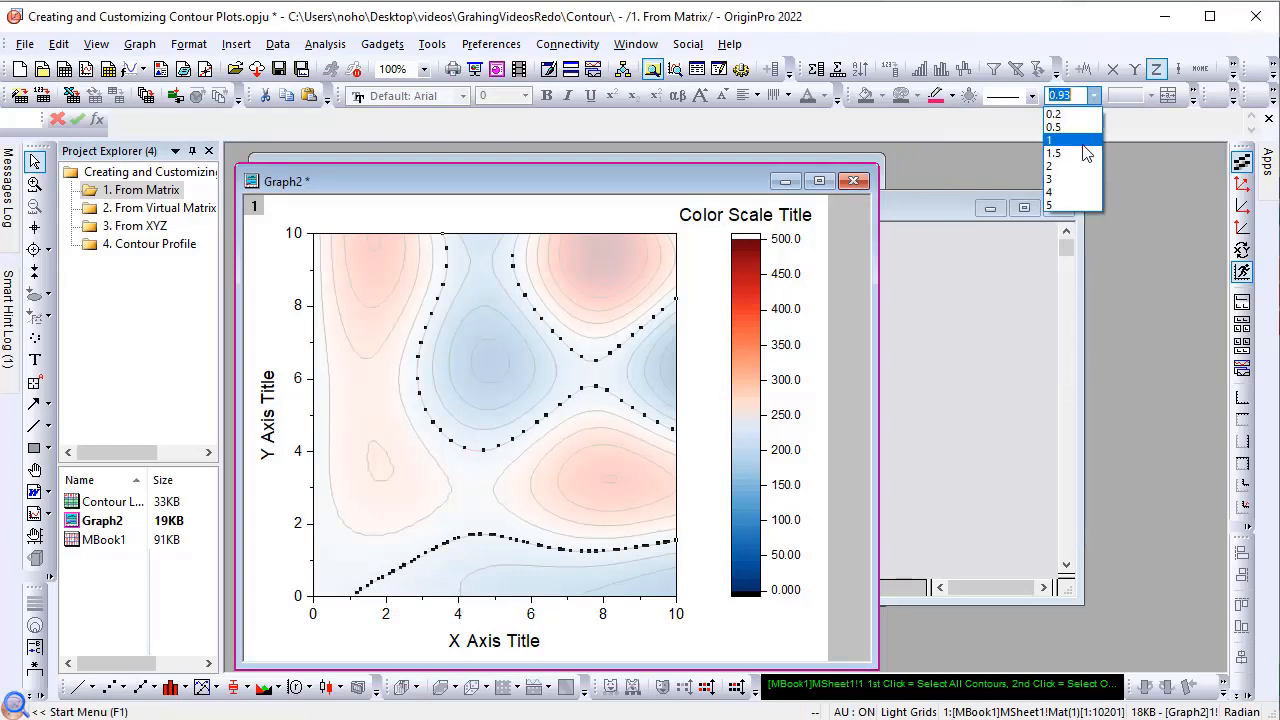
pyautogui.click(1058, 166)
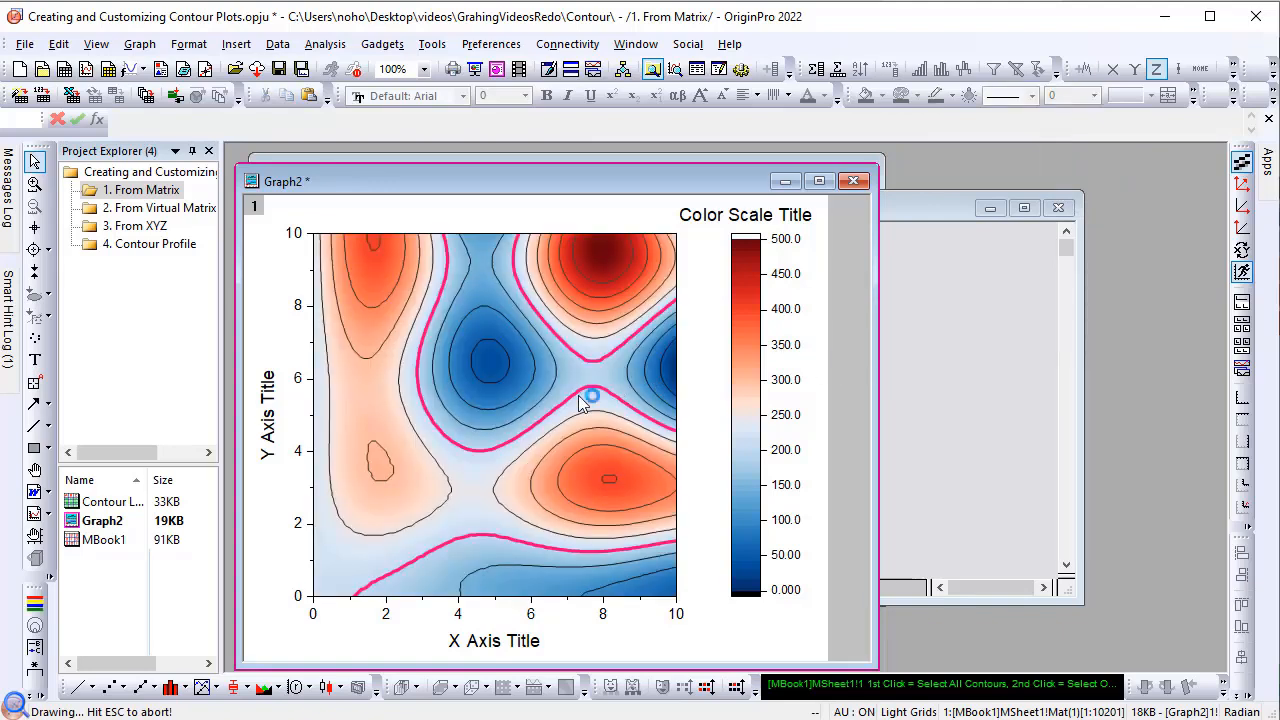
# Step: Show the contour labels on the plot and reduce their font size to 20
pyautogui.moveTo(576, 404)
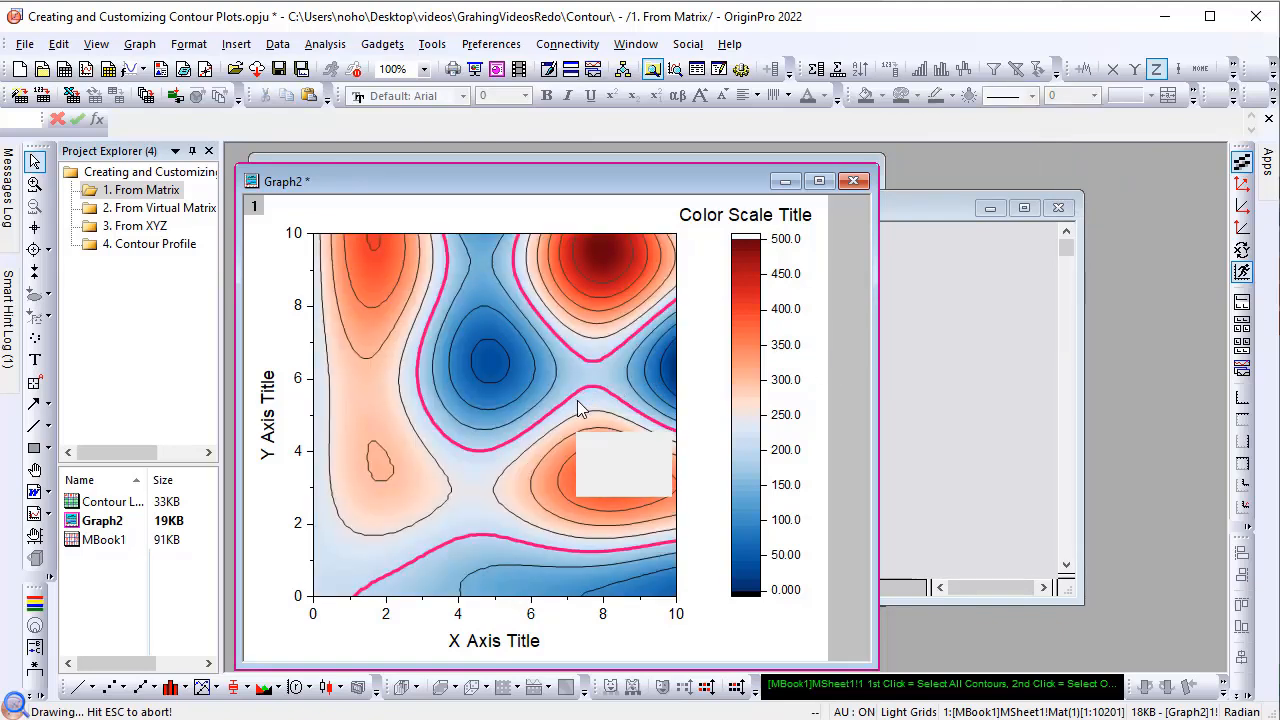
pyautogui.click(577, 401)
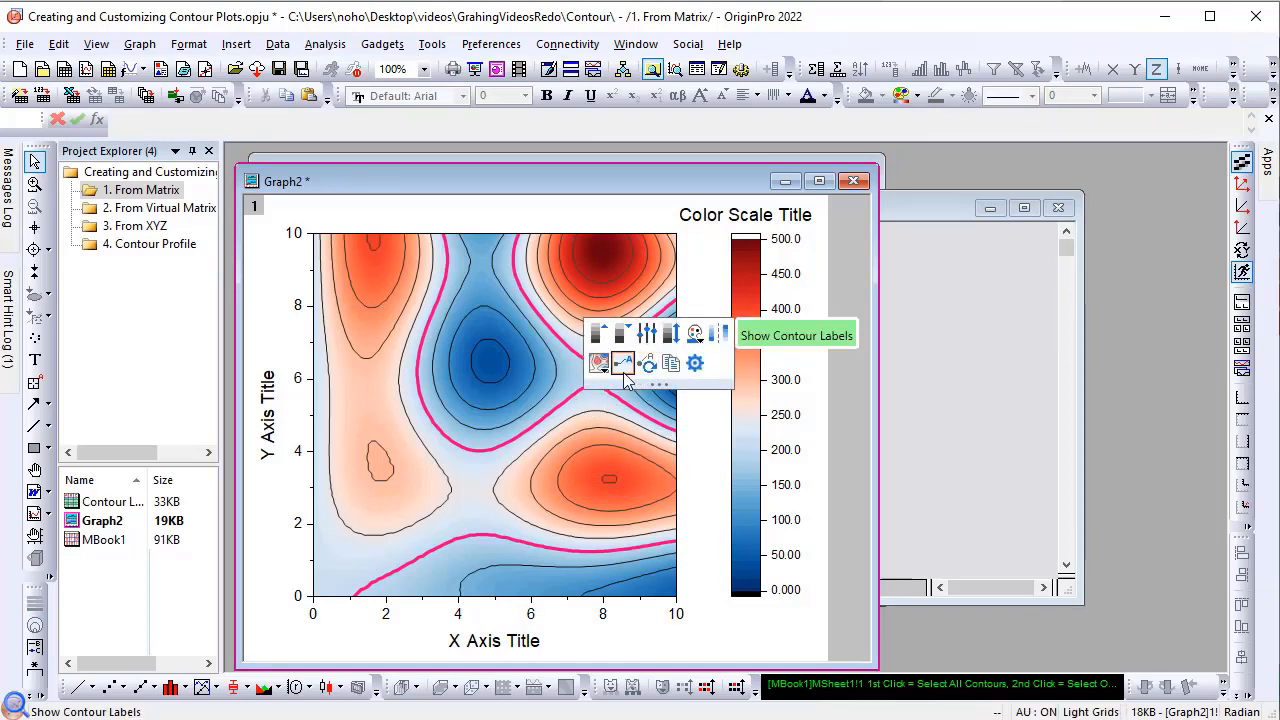
pyautogui.click(624, 372)
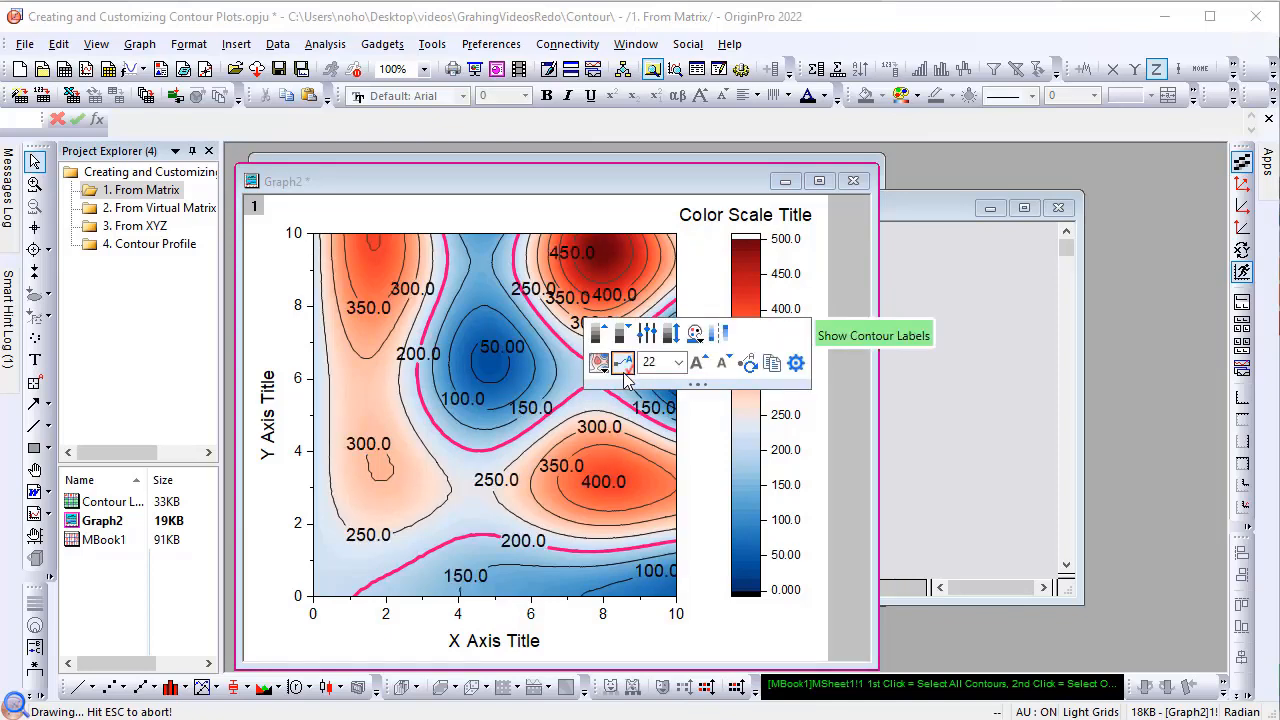
pyautogui.click(722, 364)
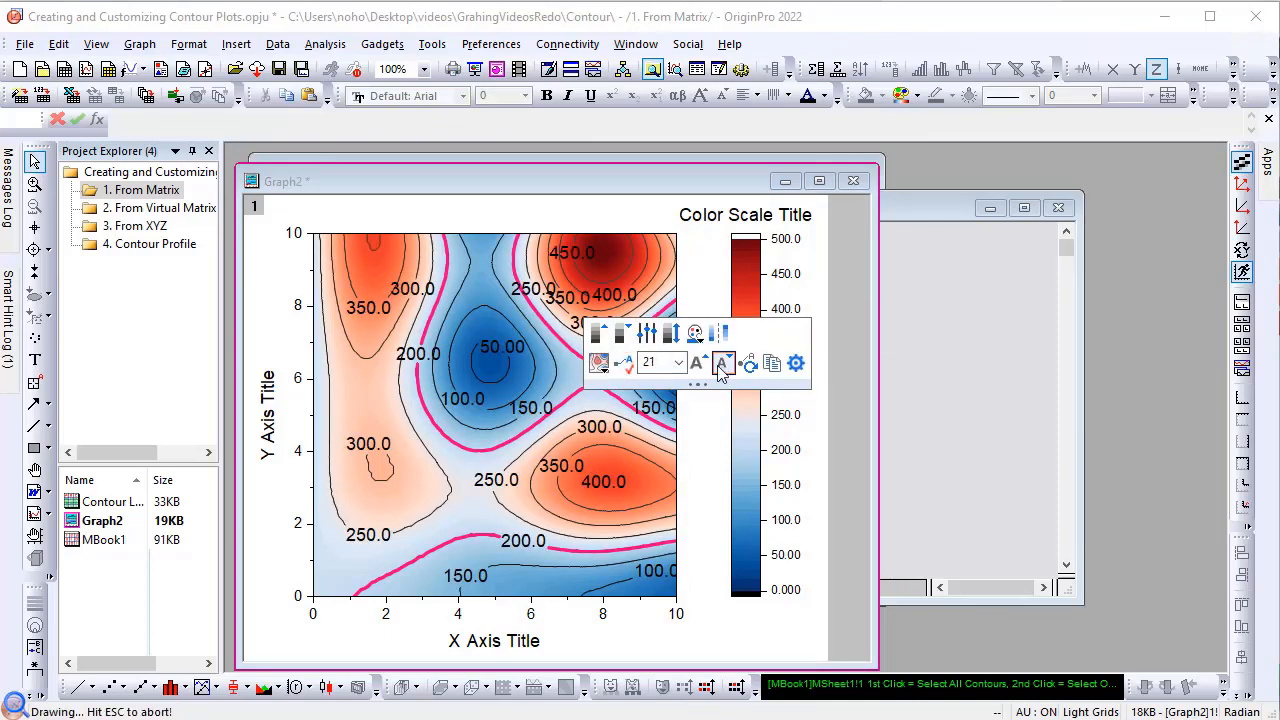
pyautogui.click(721, 366)
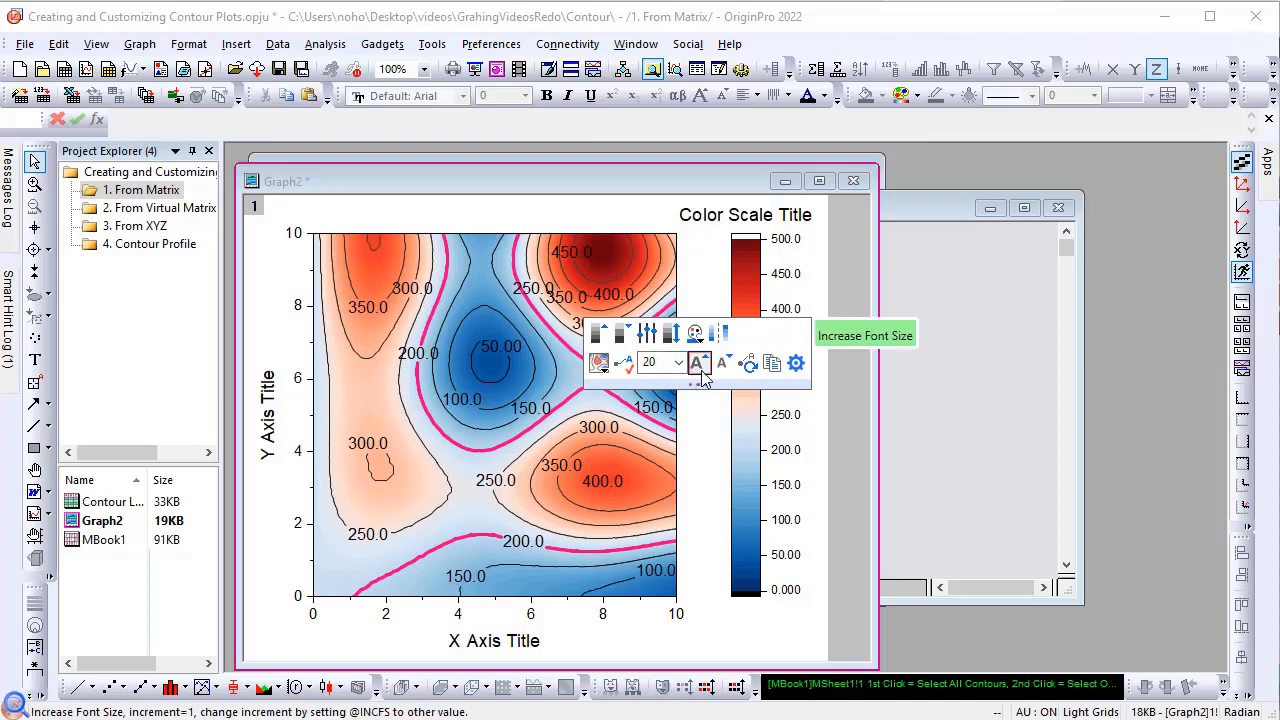
# Step: Open the plot's details beside the graph and format the contour labels with 0 decimal places
pyautogui.click(795, 364)
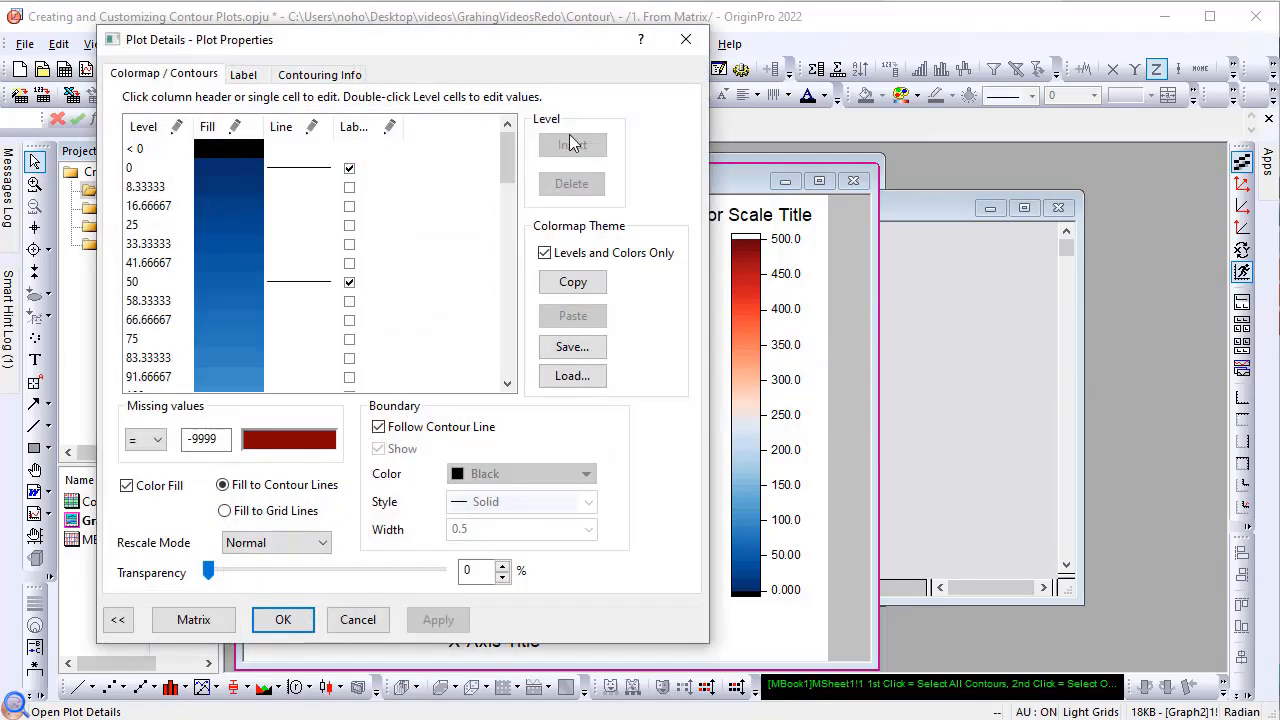
pyautogui.moveTo(425, 45); pyautogui.dragTo(946, 60)
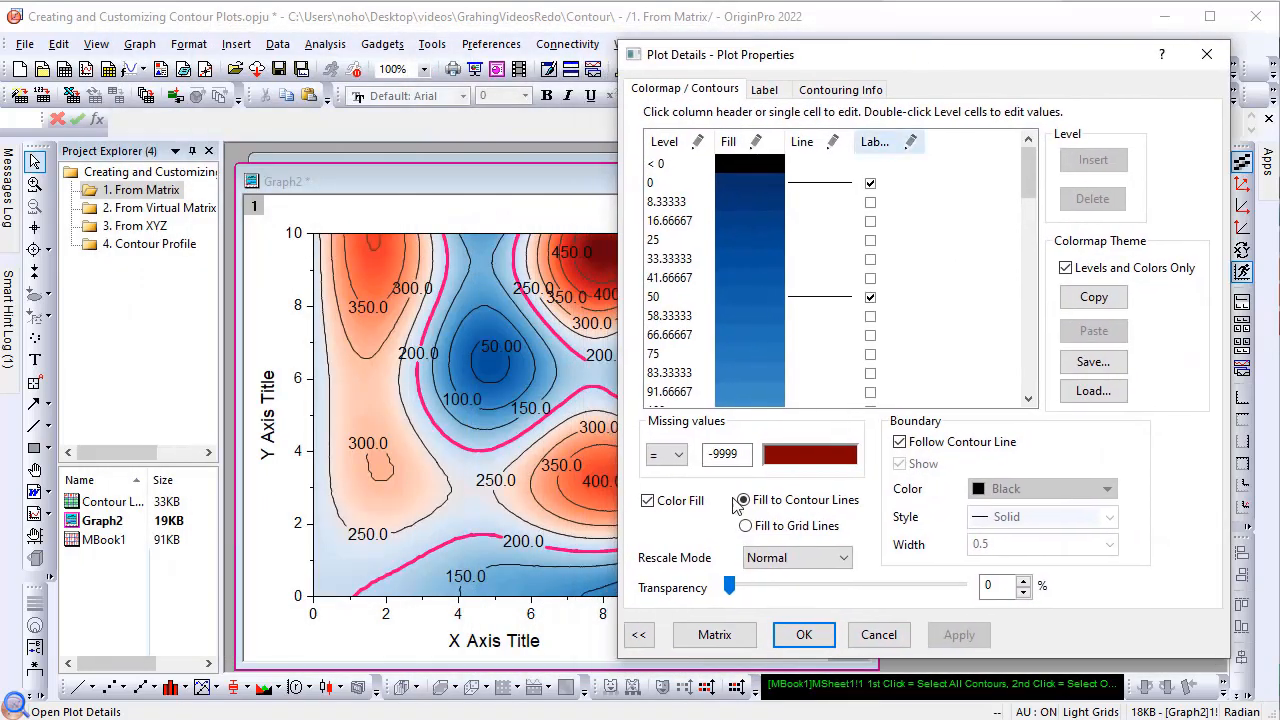
pyautogui.click(638, 634)
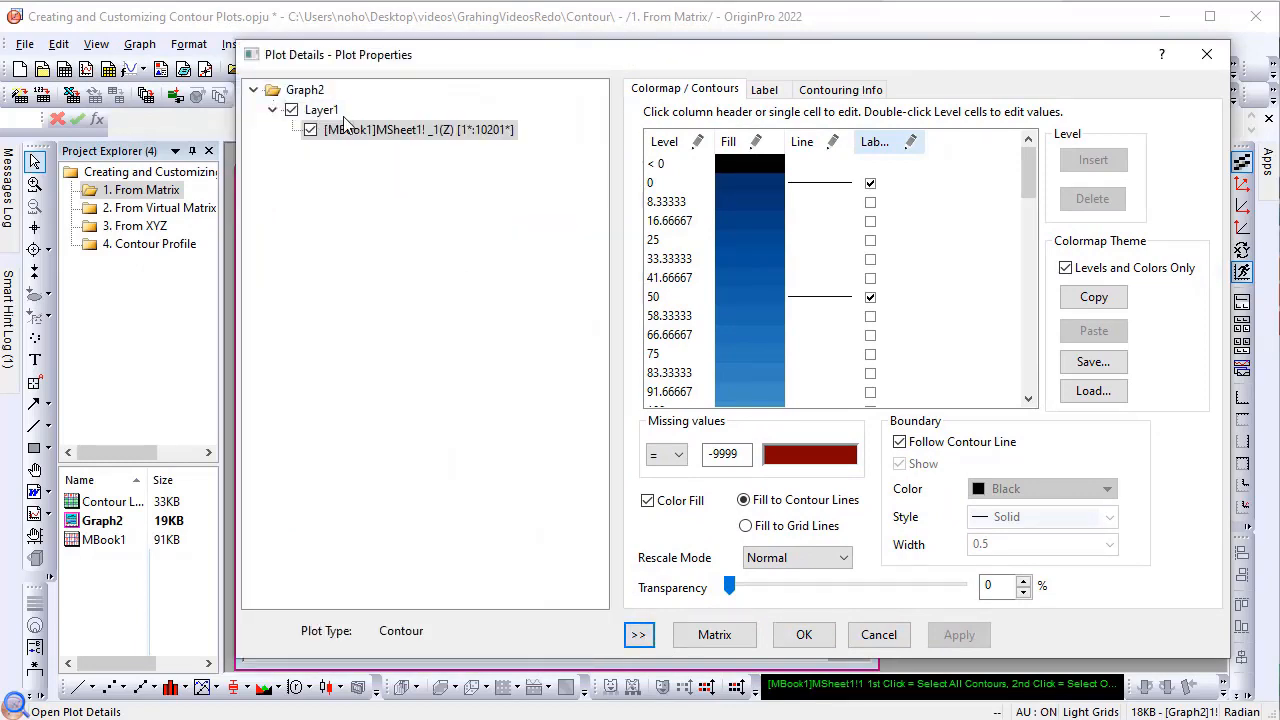
pyautogui.click(638, 634)
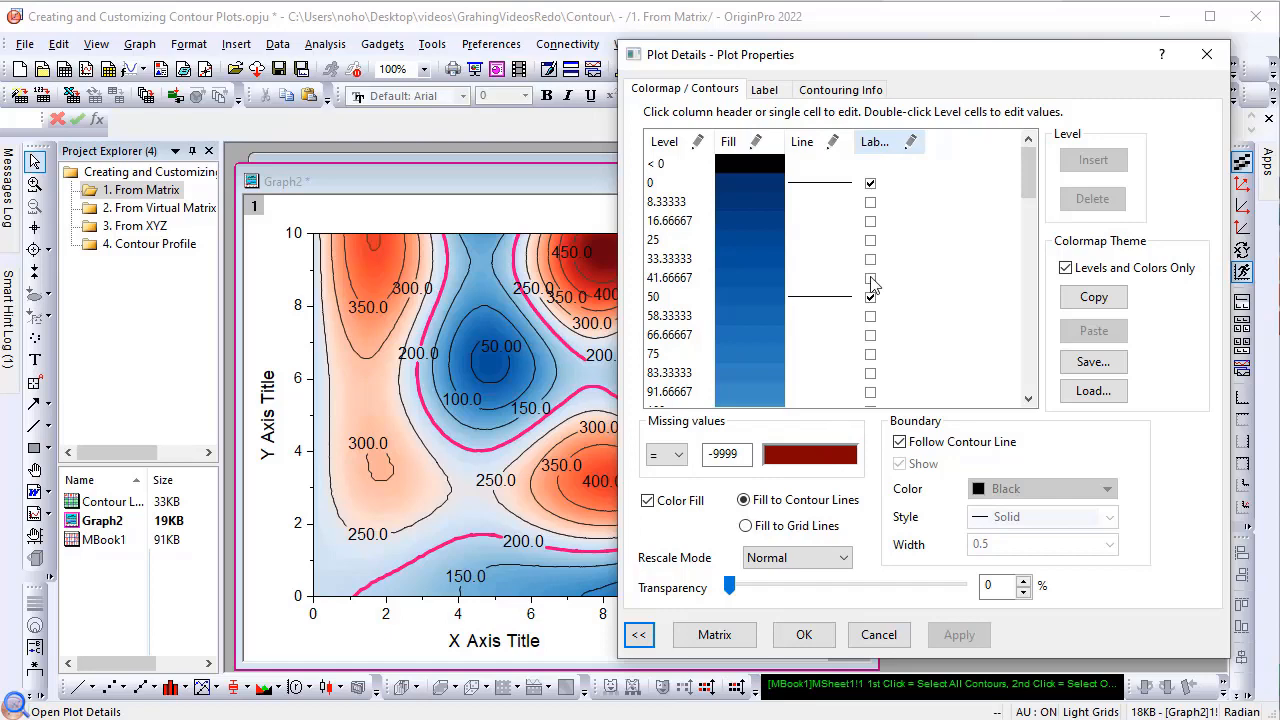
pyautogui.click(767, 90)
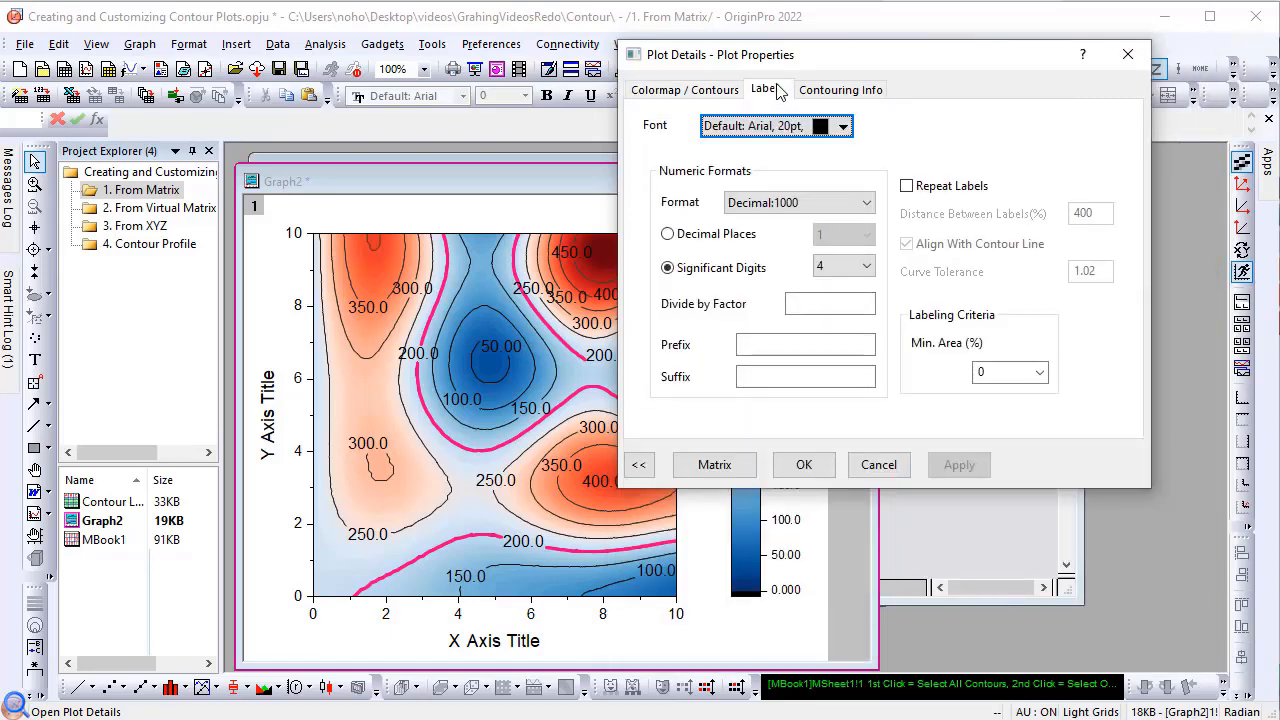
pyautogui.click(746, 236)
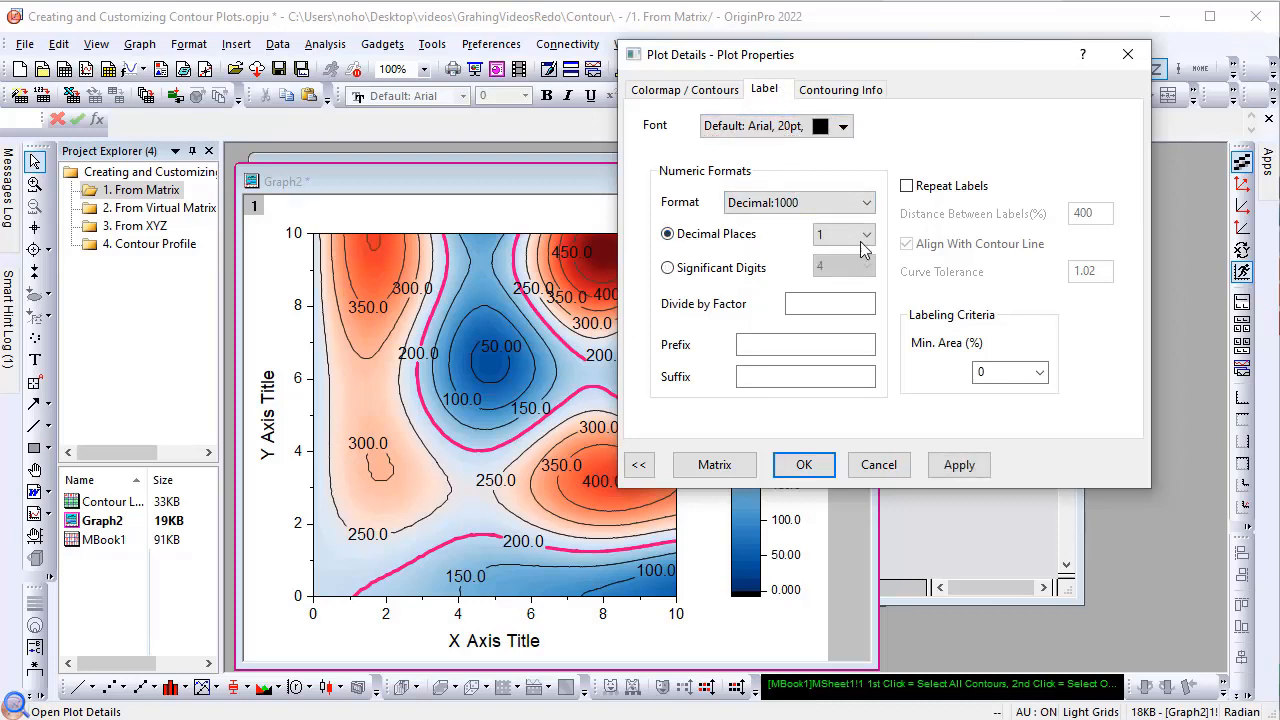
pyautogui.click(864, 238)
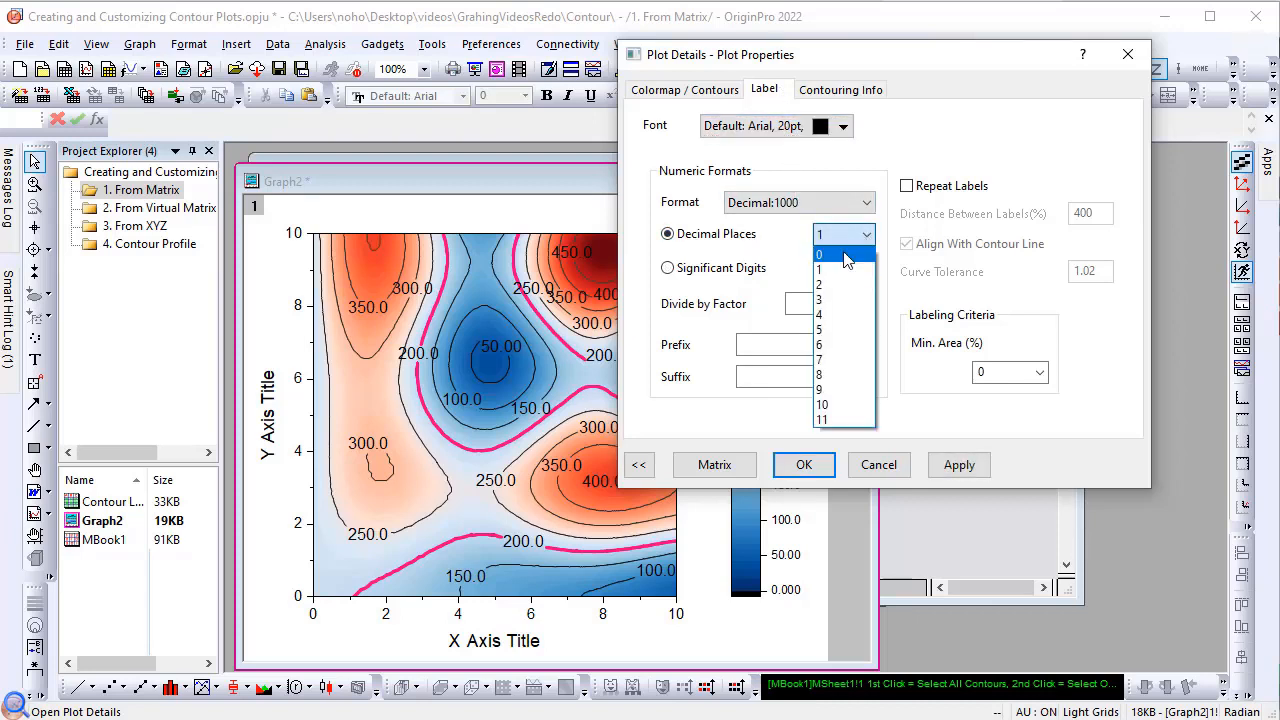
pyautogui.click(846, 257)
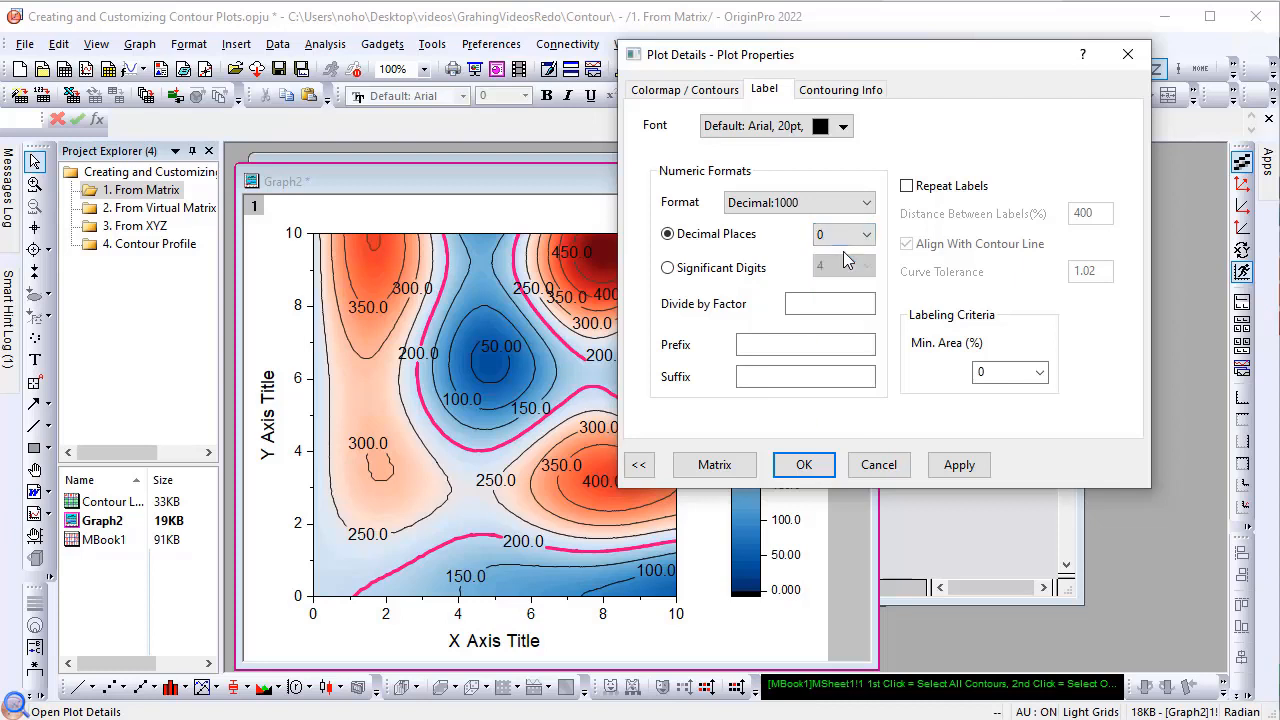
pyautogui.click(953, 466)
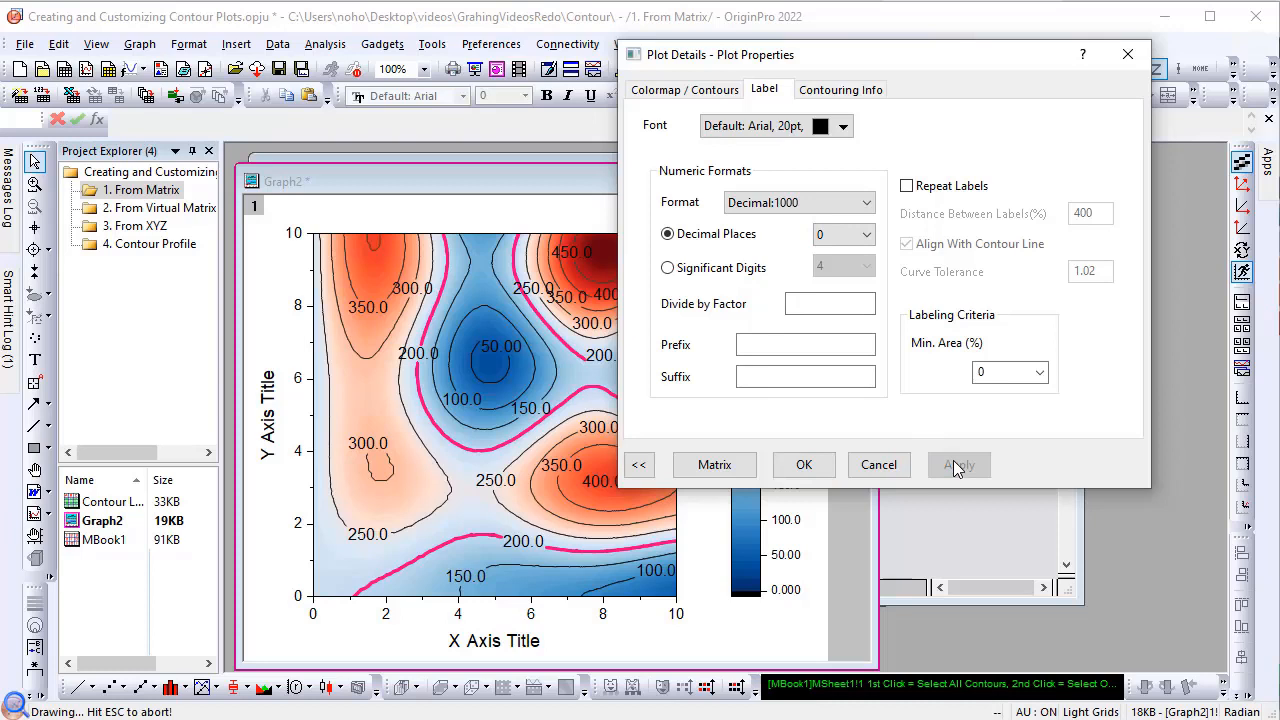
# Step: Repeat the contour labels at a distance of 300%, and reposition a 250 label along its contour near the Y axis
pyautogui.click(909, 188)
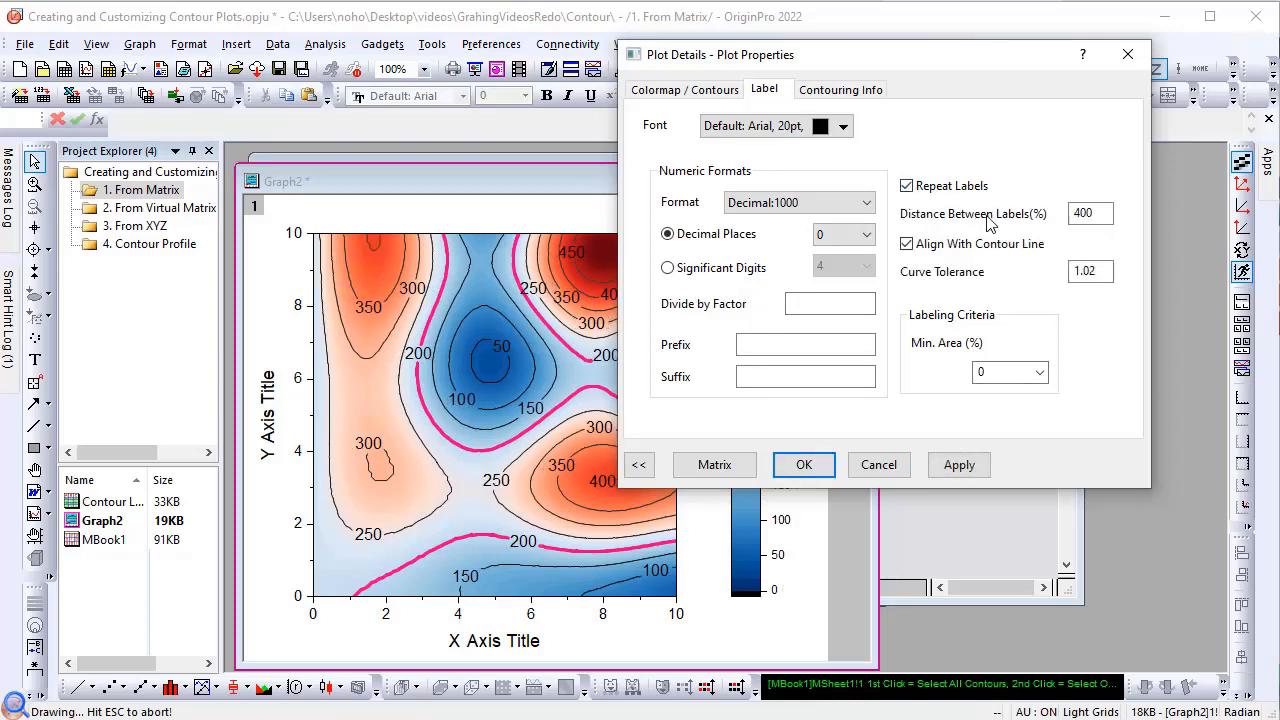
pyautogui.doubleClick(1080, 214)
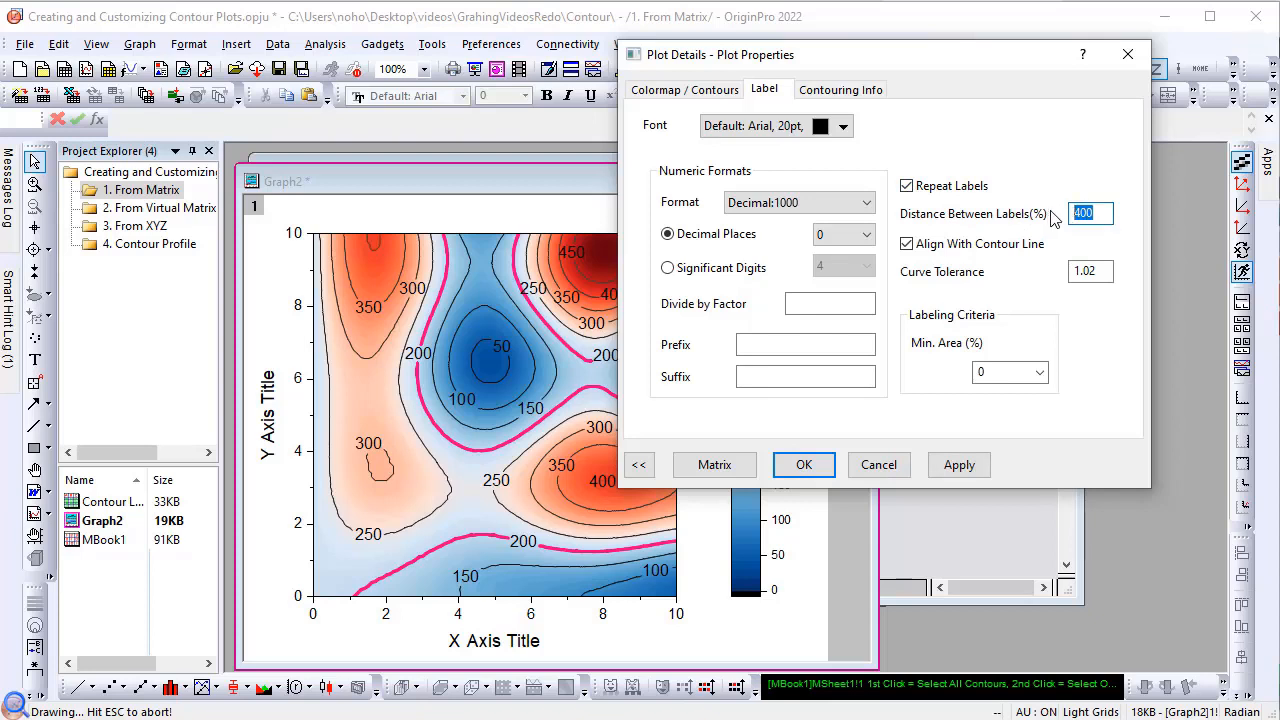
pyautogui.write('300')
pyautogui.click(974, 465)
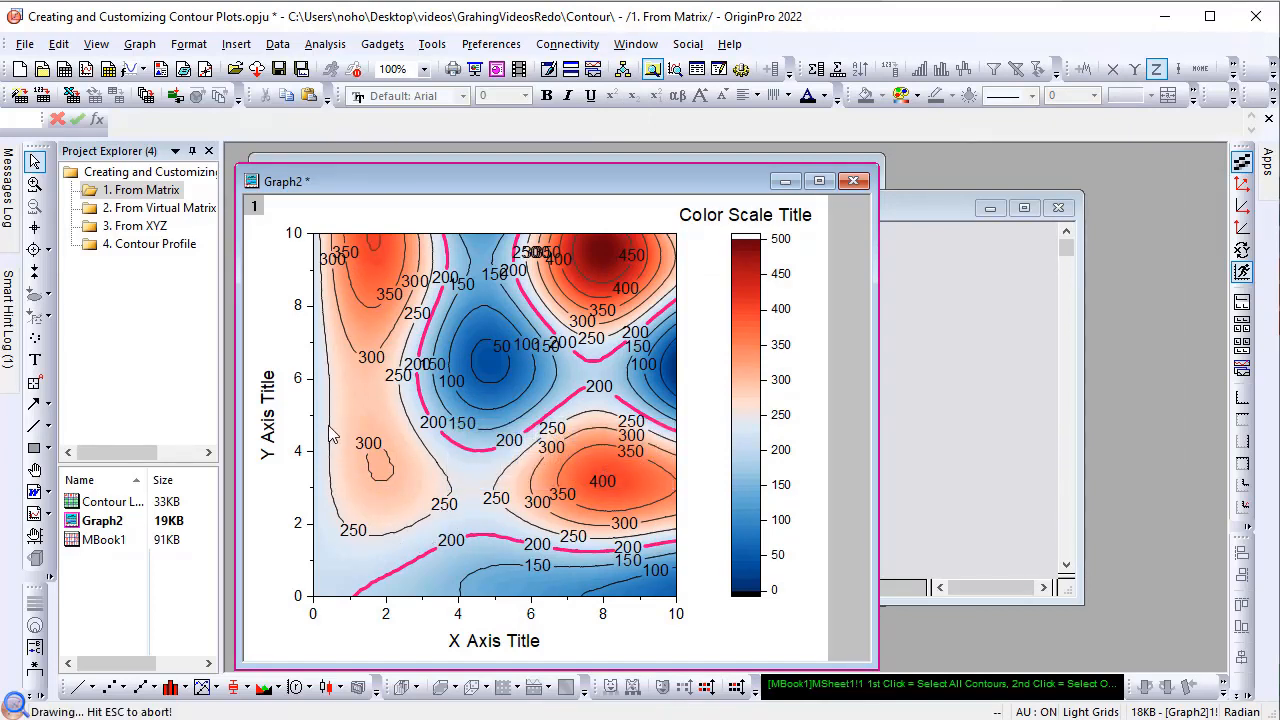
pyautogui.moveTo(330, 426); pyautogui.dragTo(330, 427)
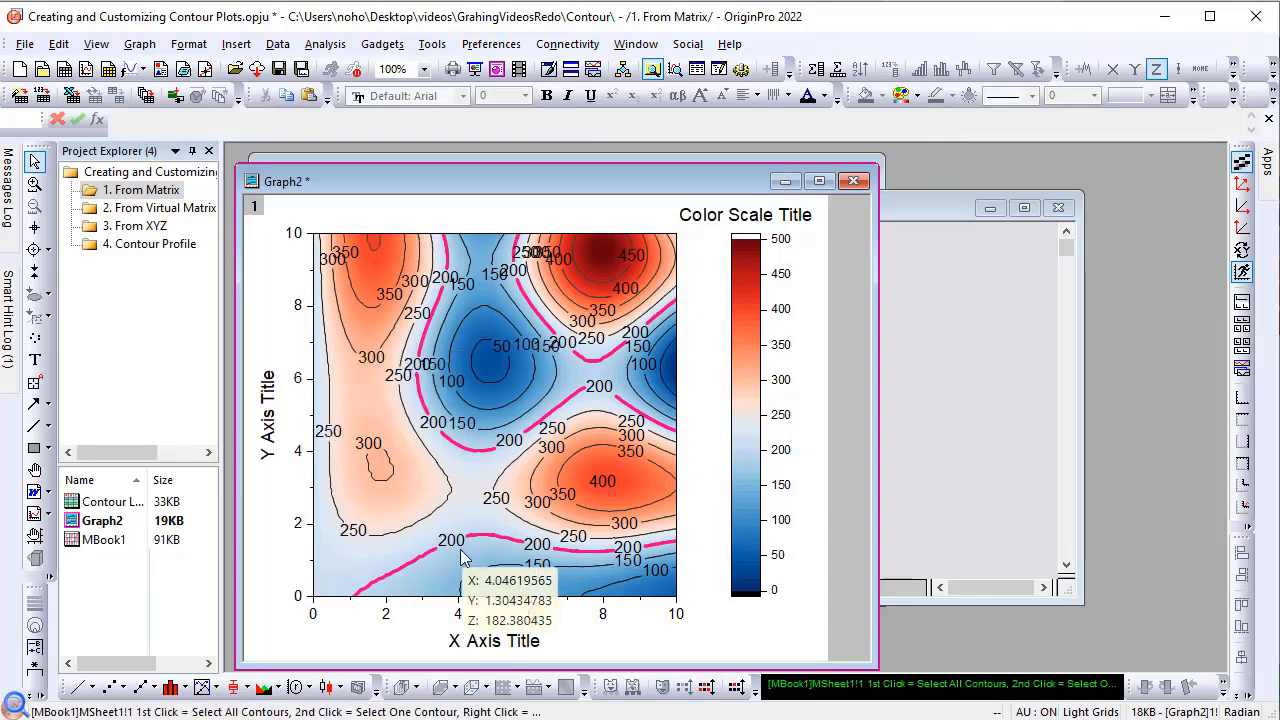
# Step: Create a Contour - Color Fill plot from the entire worksheet in the 2. From Virtual Matrix folder, with X across columns
pyautogui.click(165, 208)
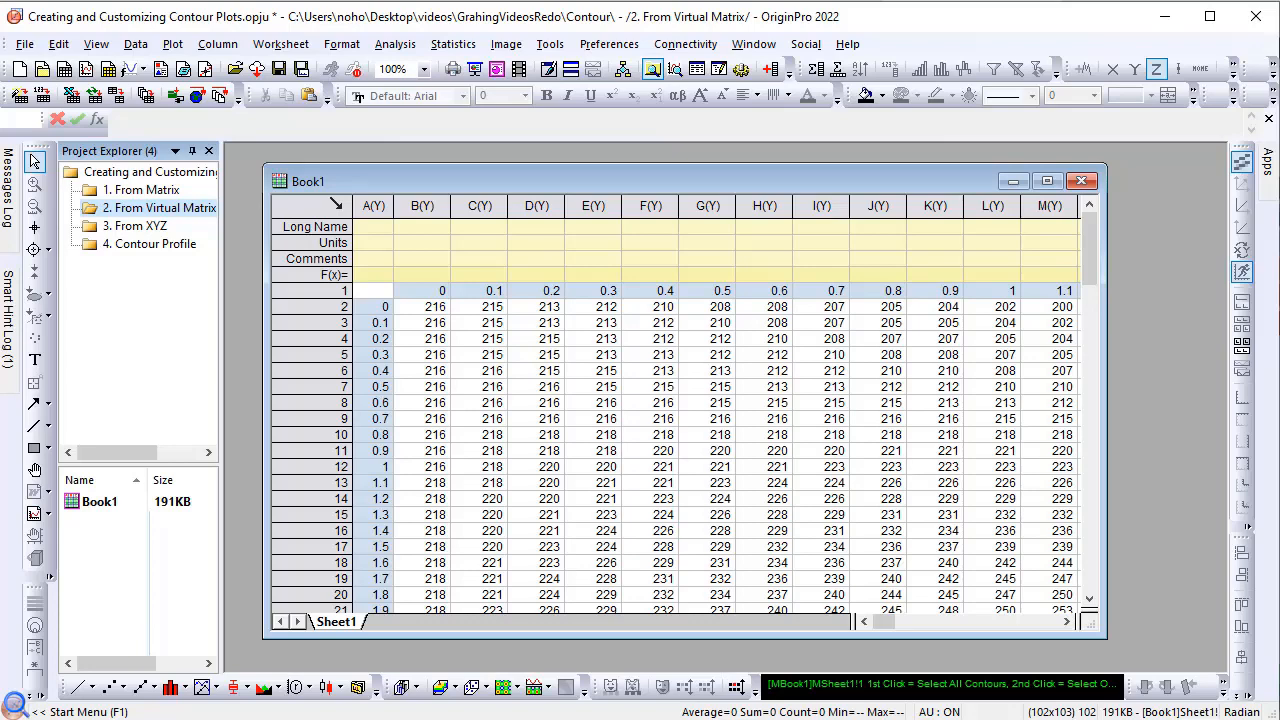
pyautogui.click(336, 204)
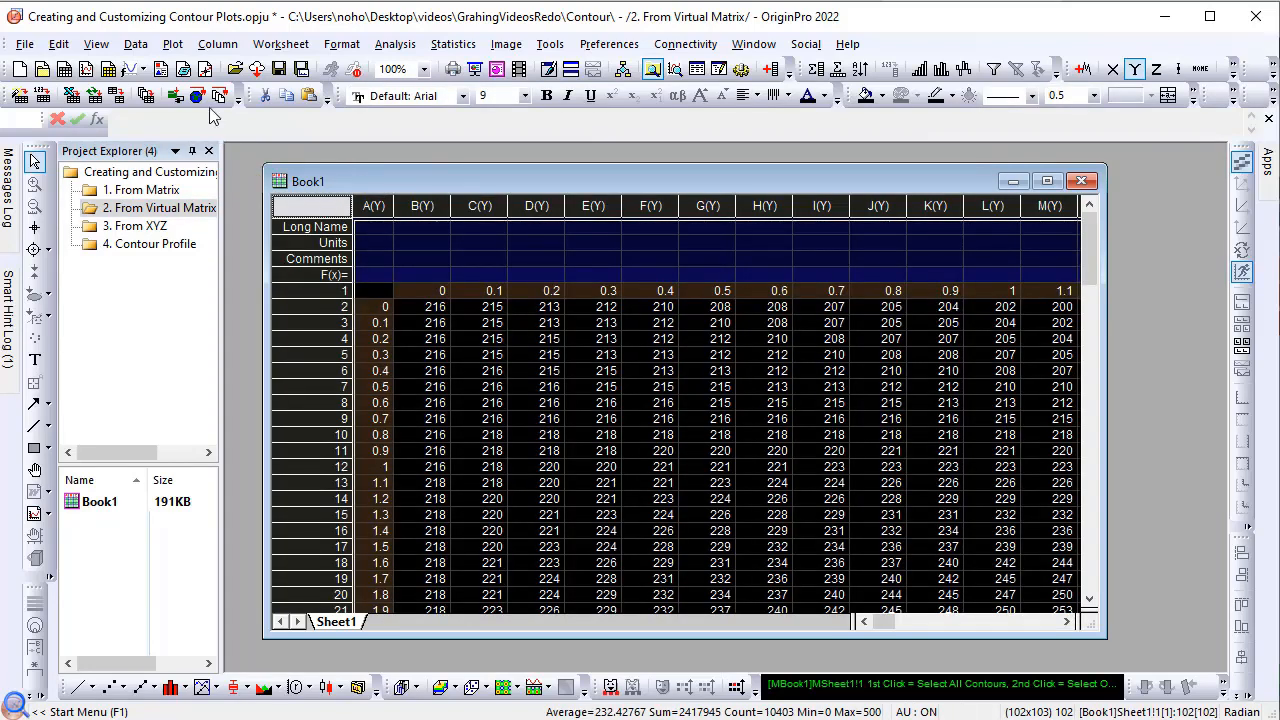
pyautogui.click(173, 44)
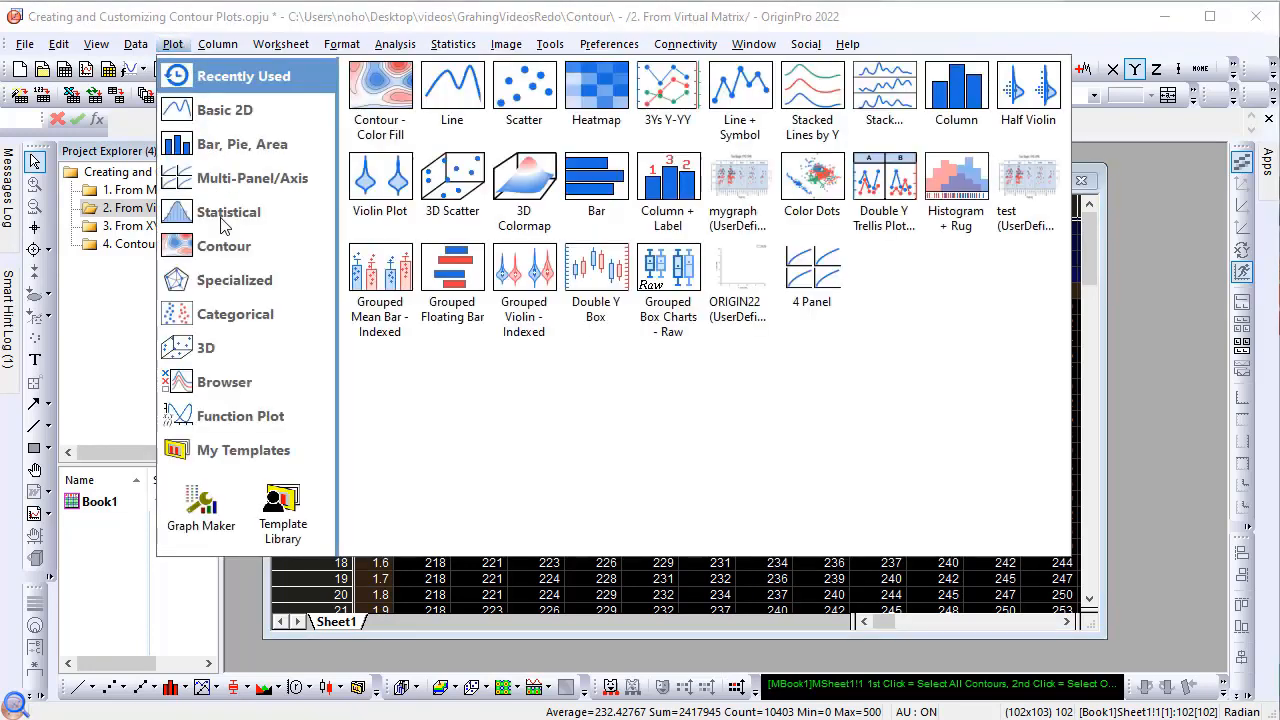
pyautogui.moveTo(223, 249)
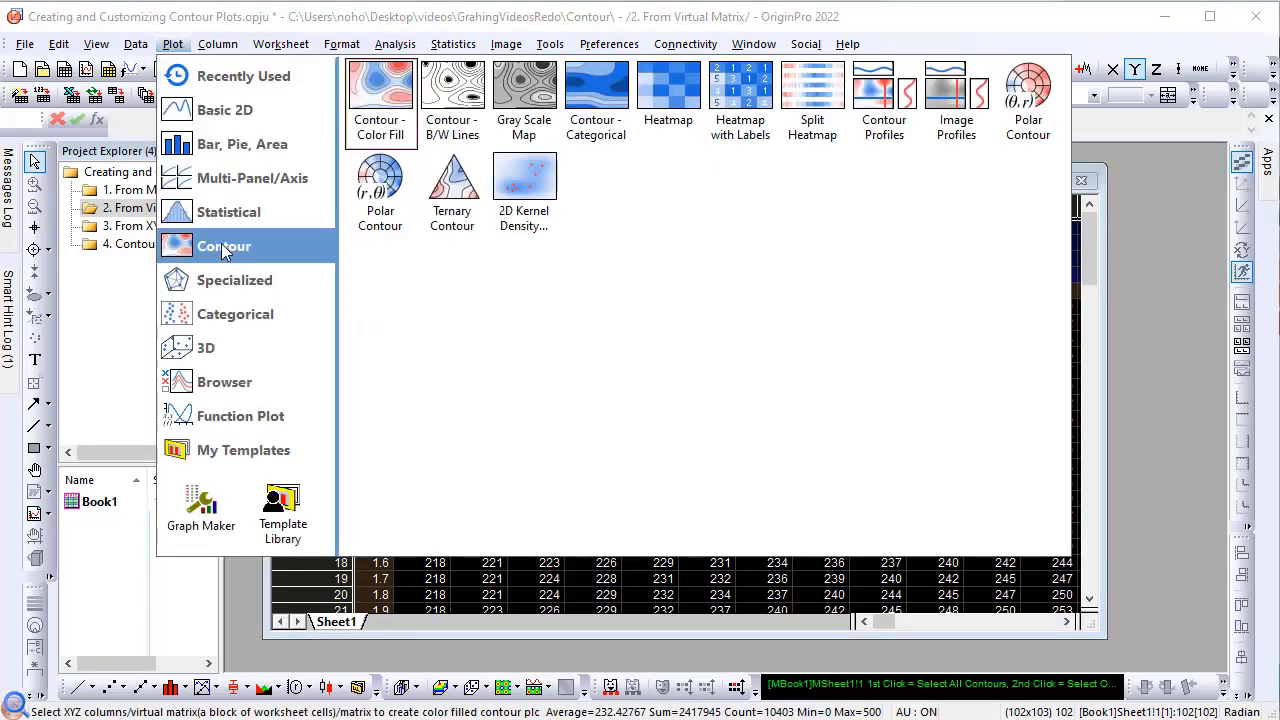
pyautogui.click(375, 110)
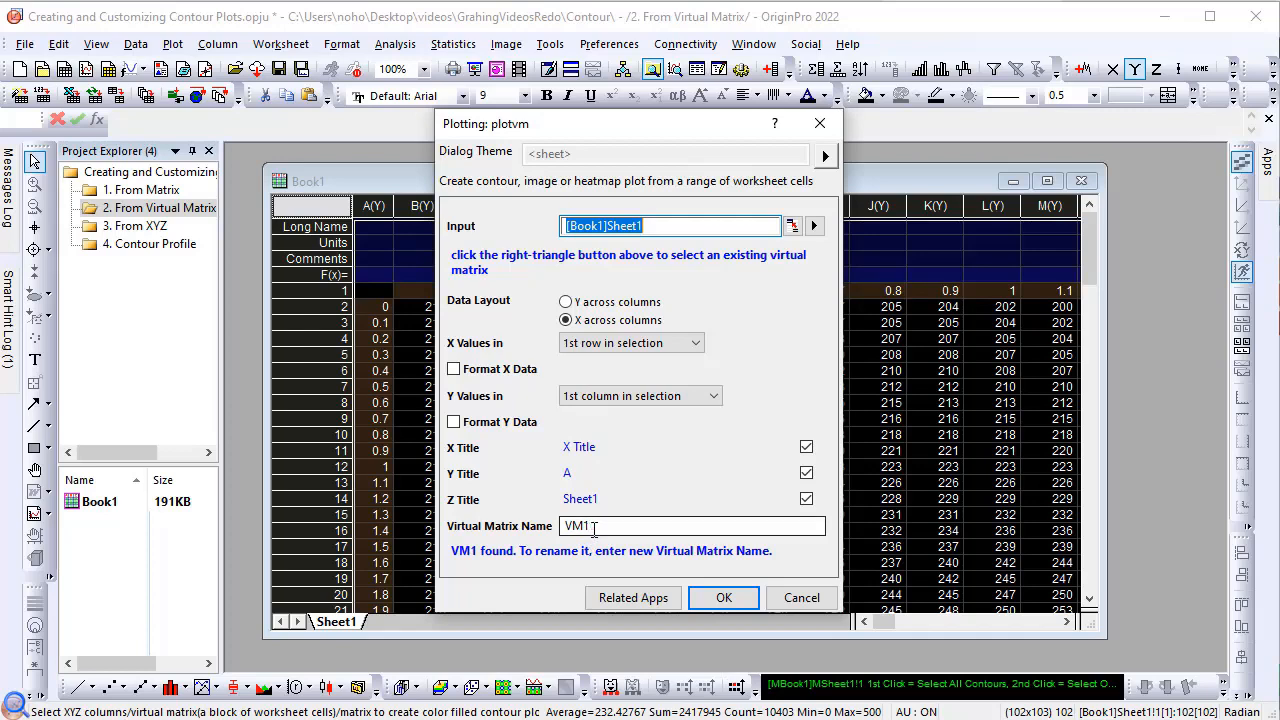
pyautogui.click(736, 599)
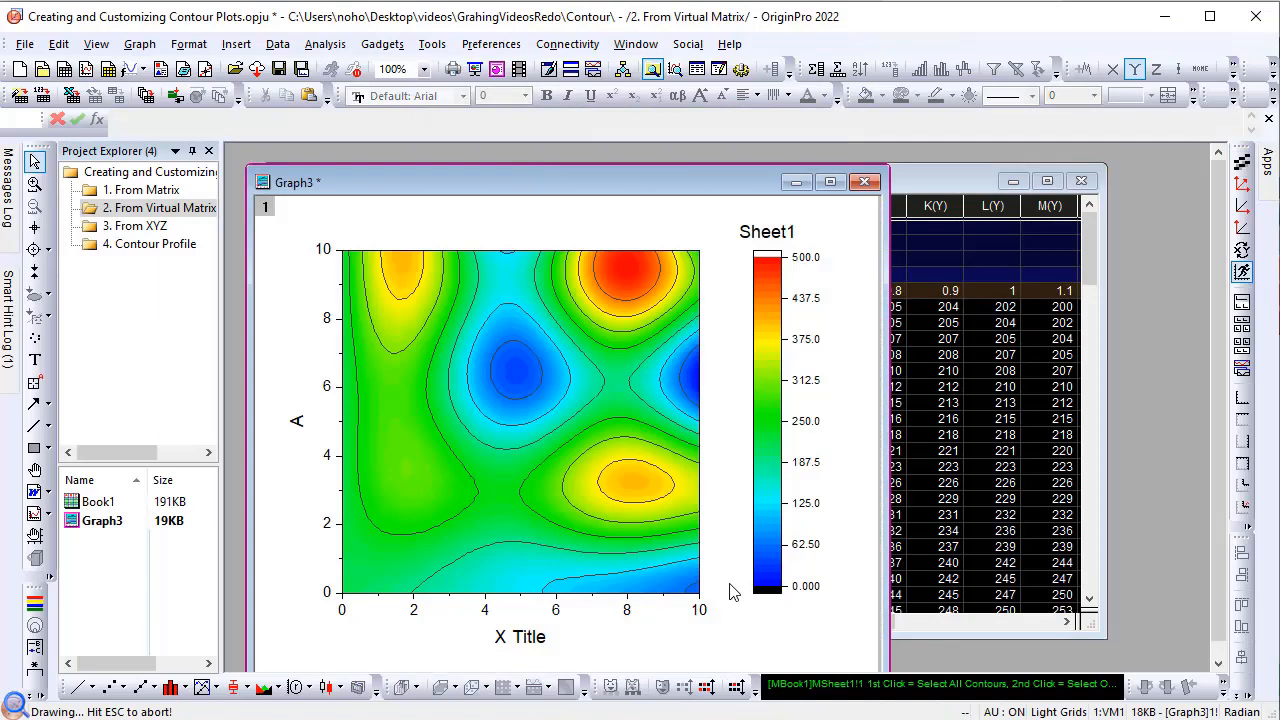
pyautogui.moveTo(426, 181); pyautogui.dragTo(423, 172)
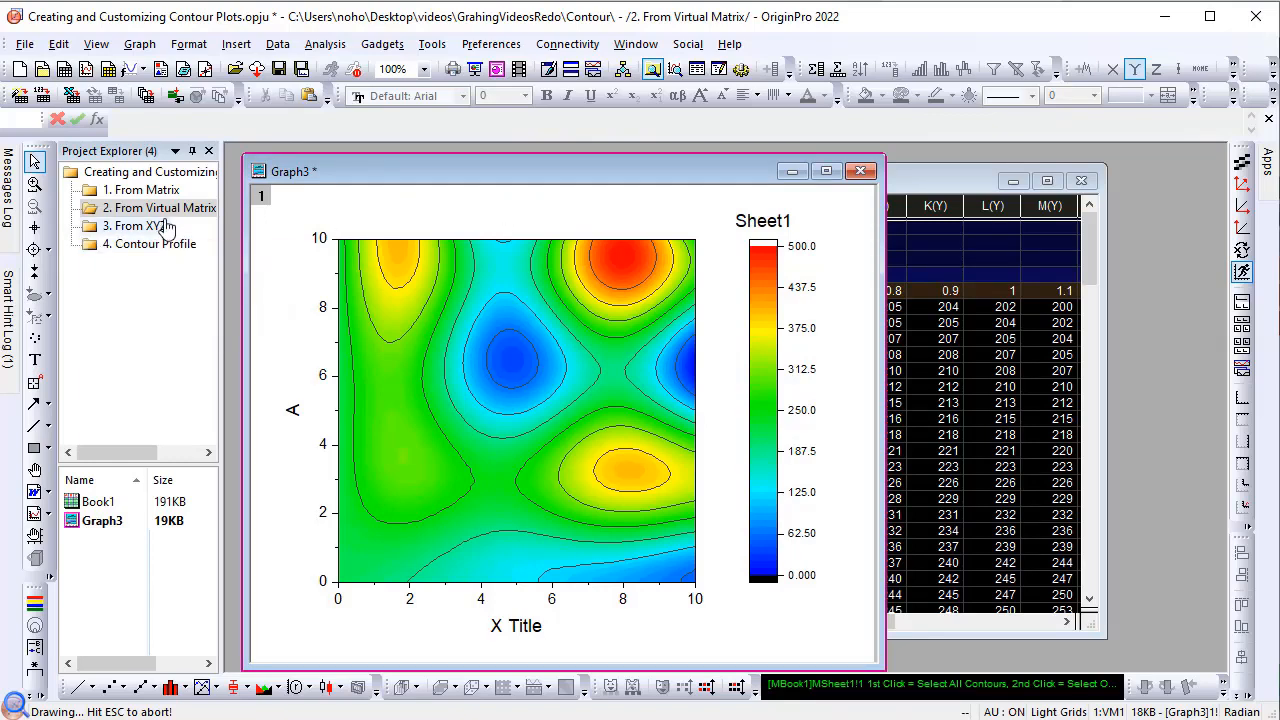
# Step: Create a Contour - Color Fill plot from the Z column in the 3. From XYZ folder and enlarge its graph window
pyautogui.click(165, 226)
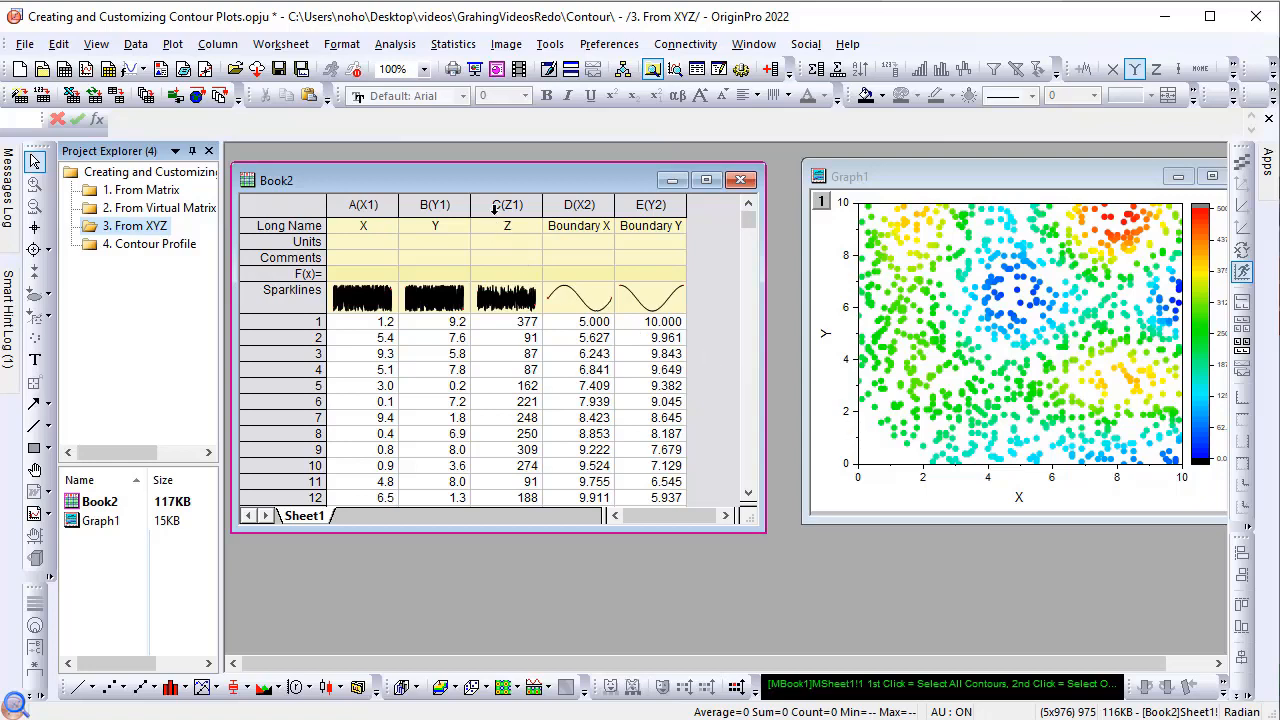
pyautogui.click(495, 204)
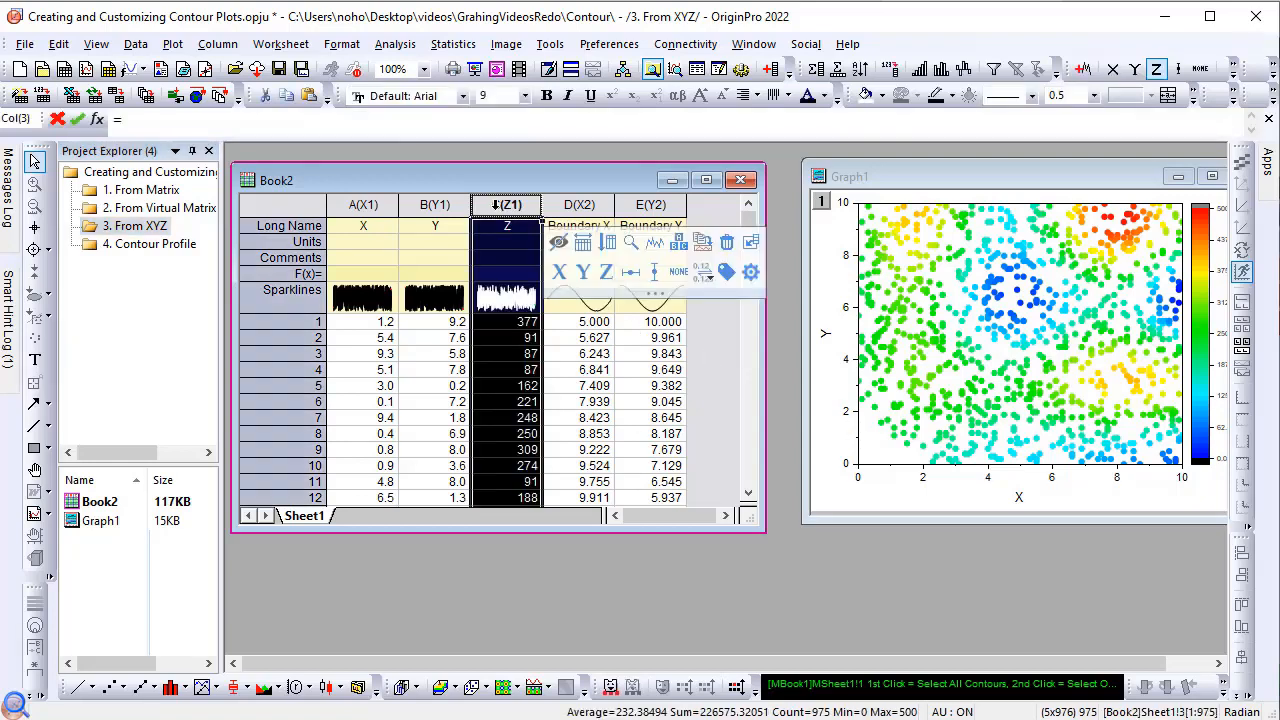
pyautogui.click(172, 47)
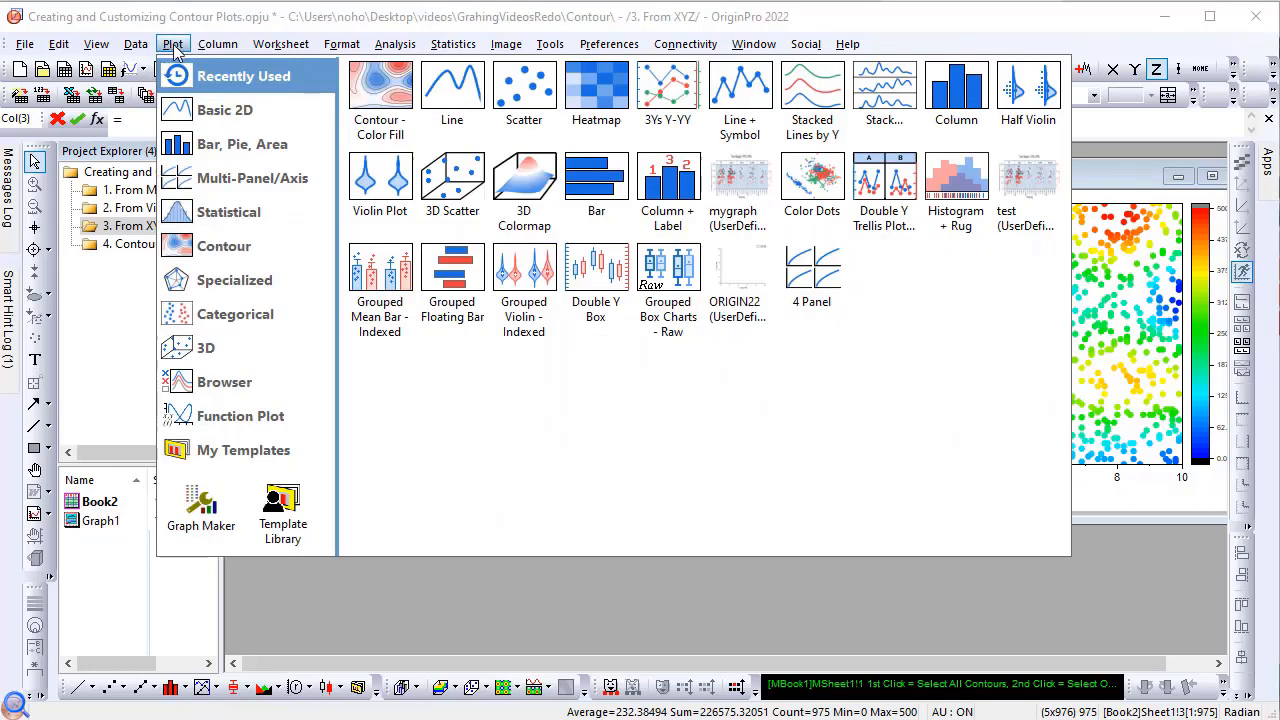
pyautogui.moveTo(222, 250)
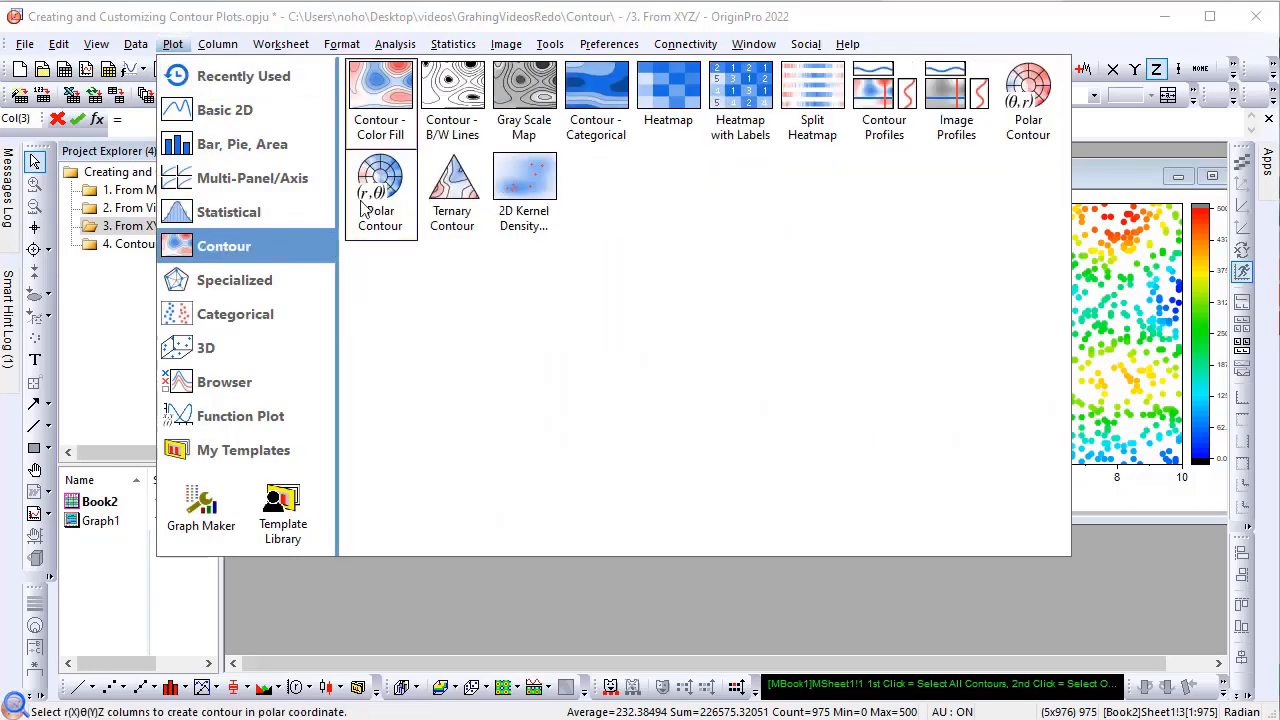
pyautogui.click(382, 98)
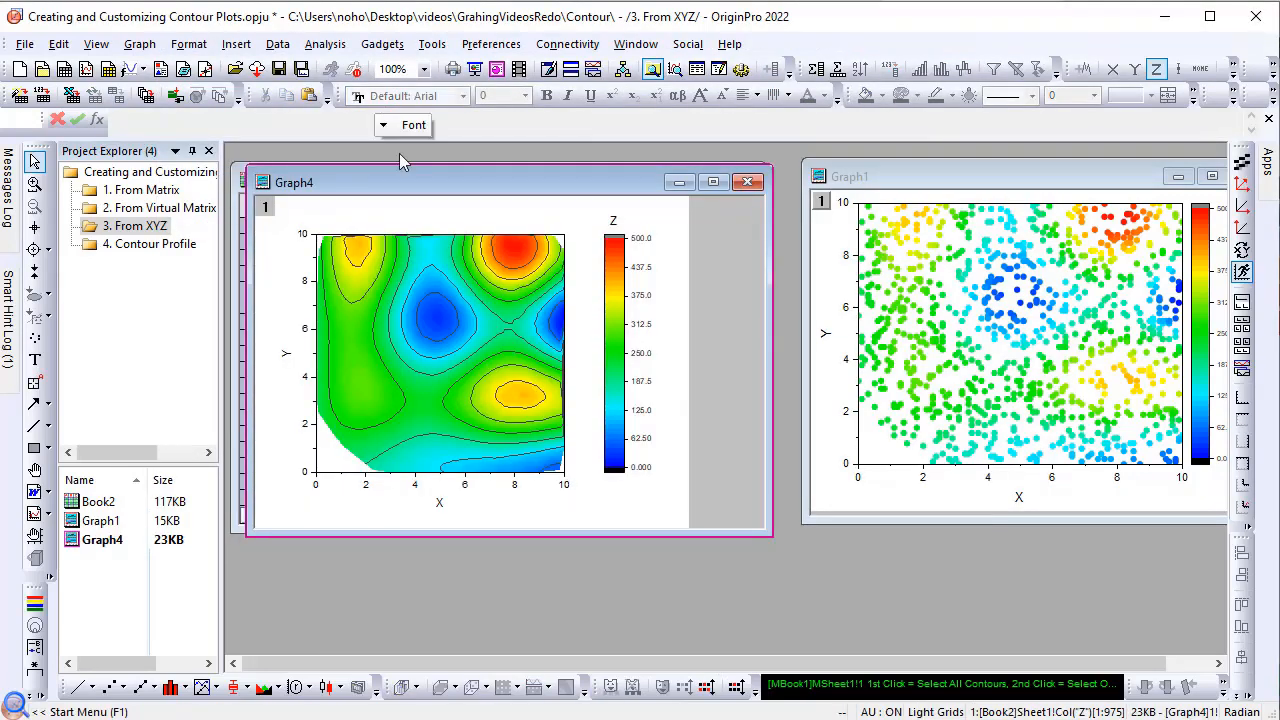
pyautogui.moveTo(771, 535); pyautogui.dragTo(796, 573)
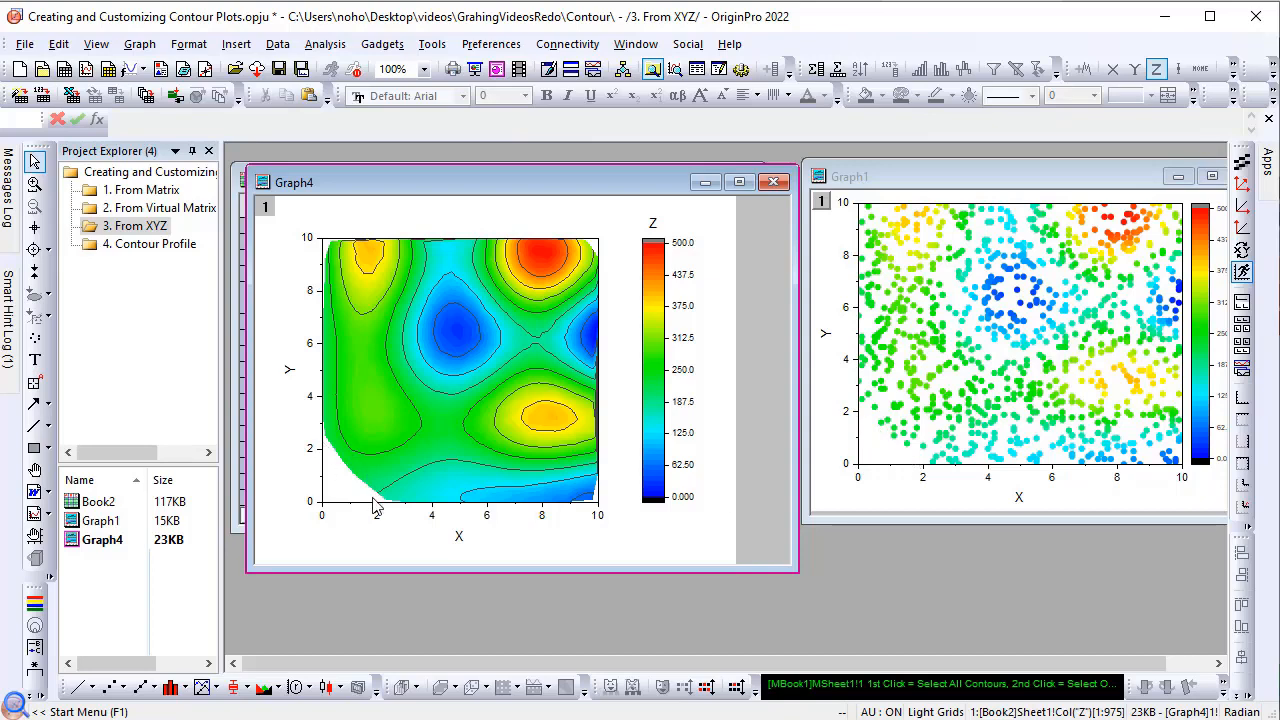
# Step: In the contour's plot details, extend the contours to the Layer Boundary and turn on Smoothing, with the dialog beside the graph
pyautogui.click(432, 420)
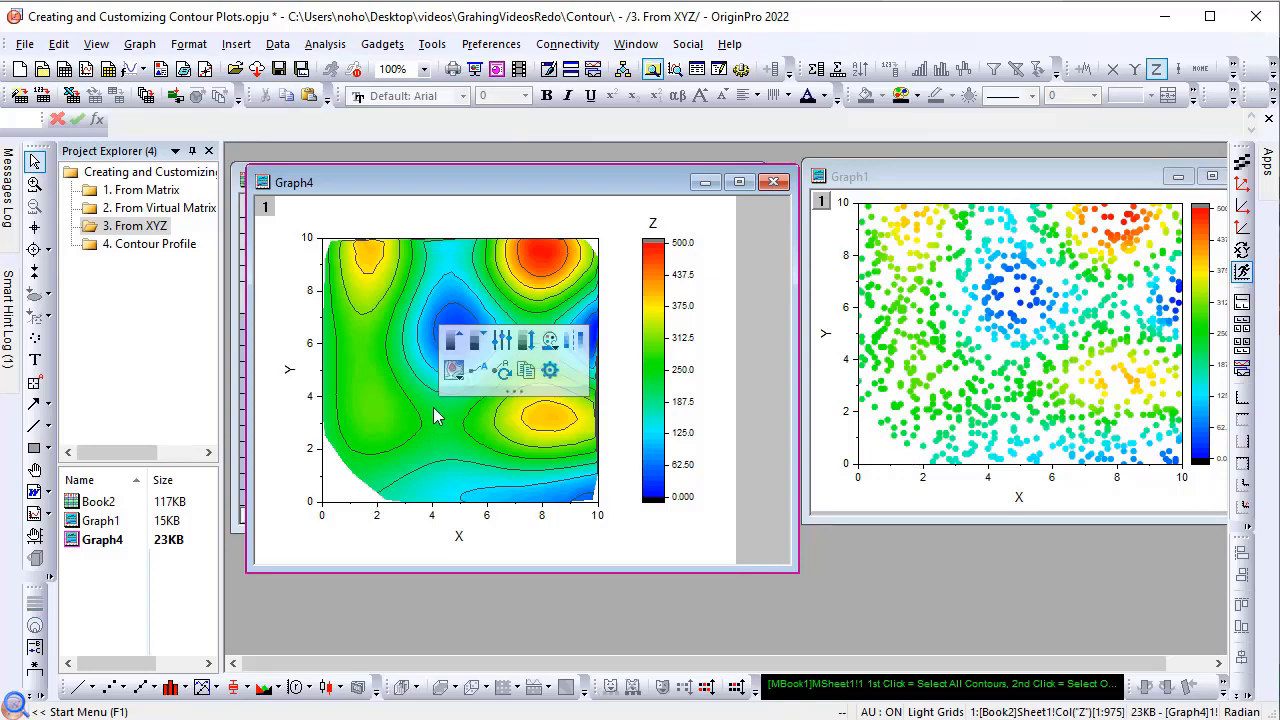
pyautogui.click(552, 373)
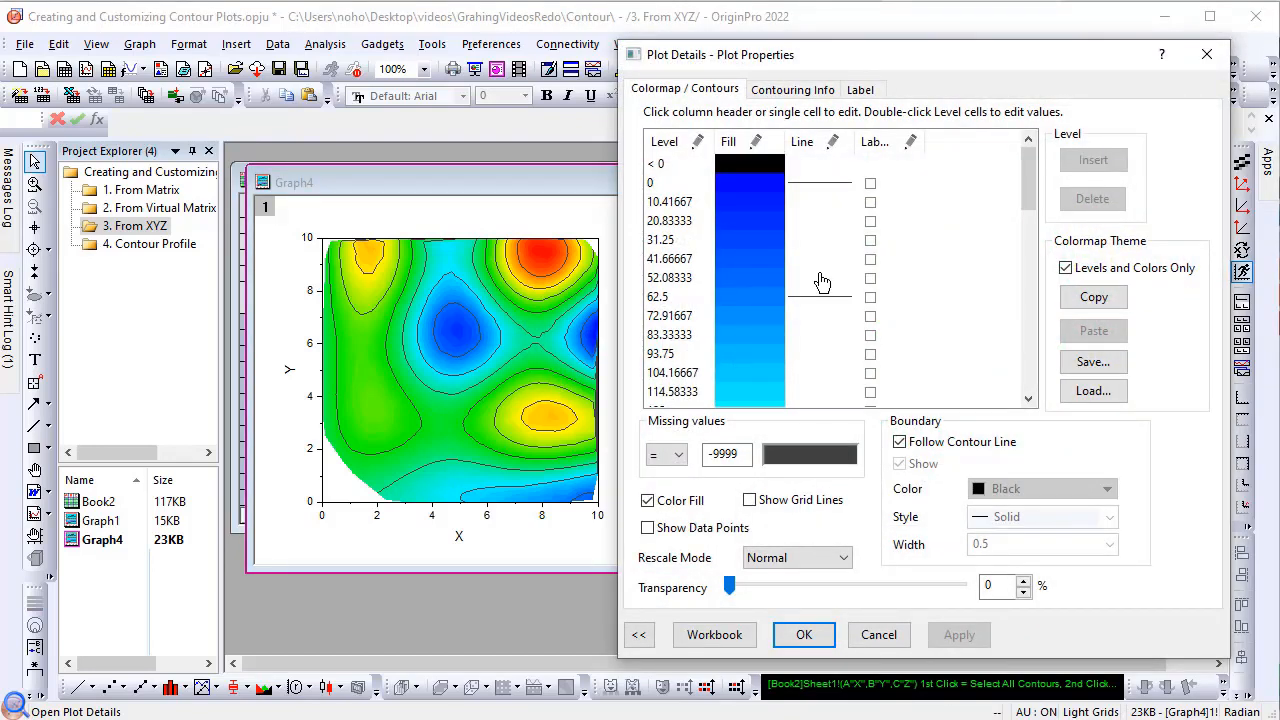
pyautogui.click(797, 90)
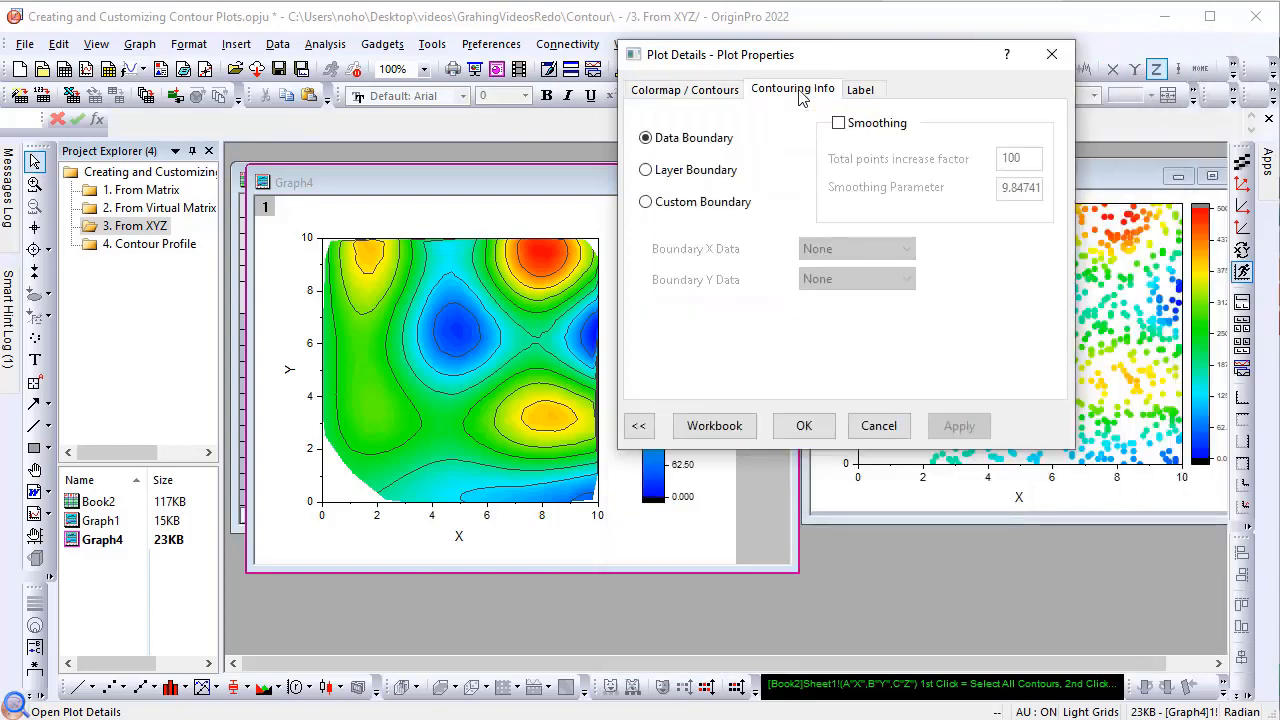
pyautogui.moveTo(811, 66); pyautogui.dragTo(907, 110)
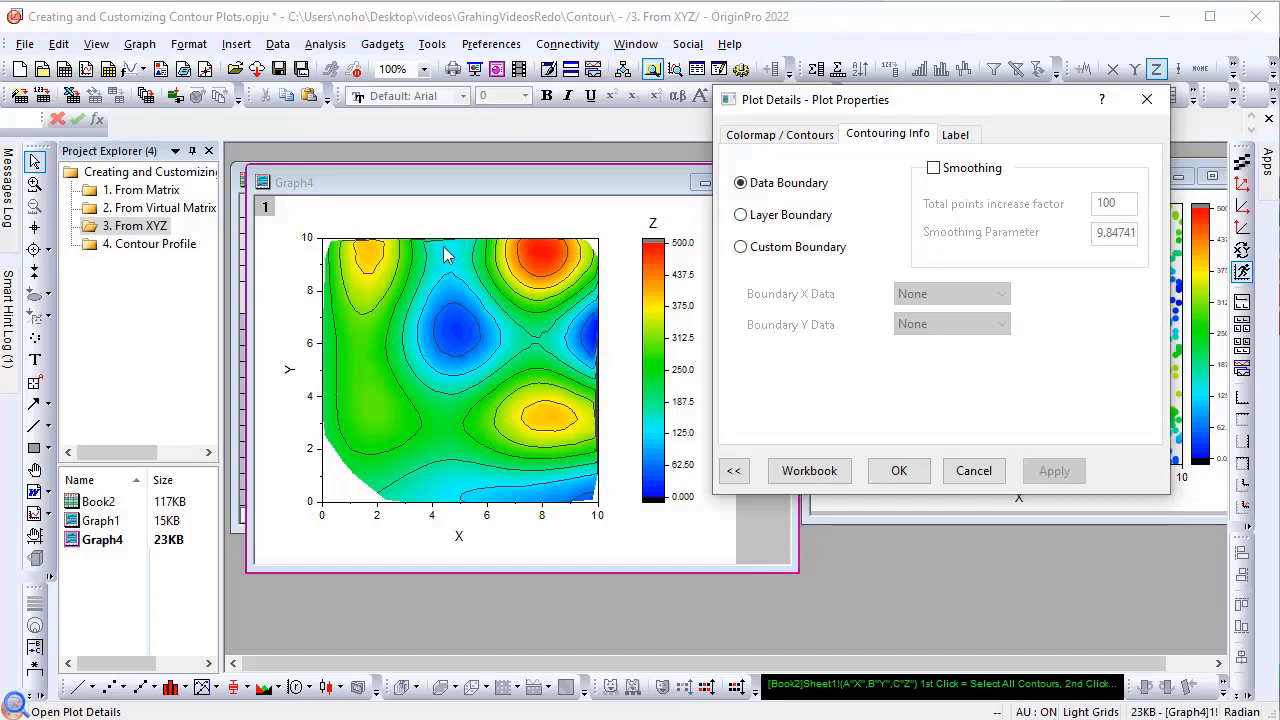
pyautogui.click(741, 216)
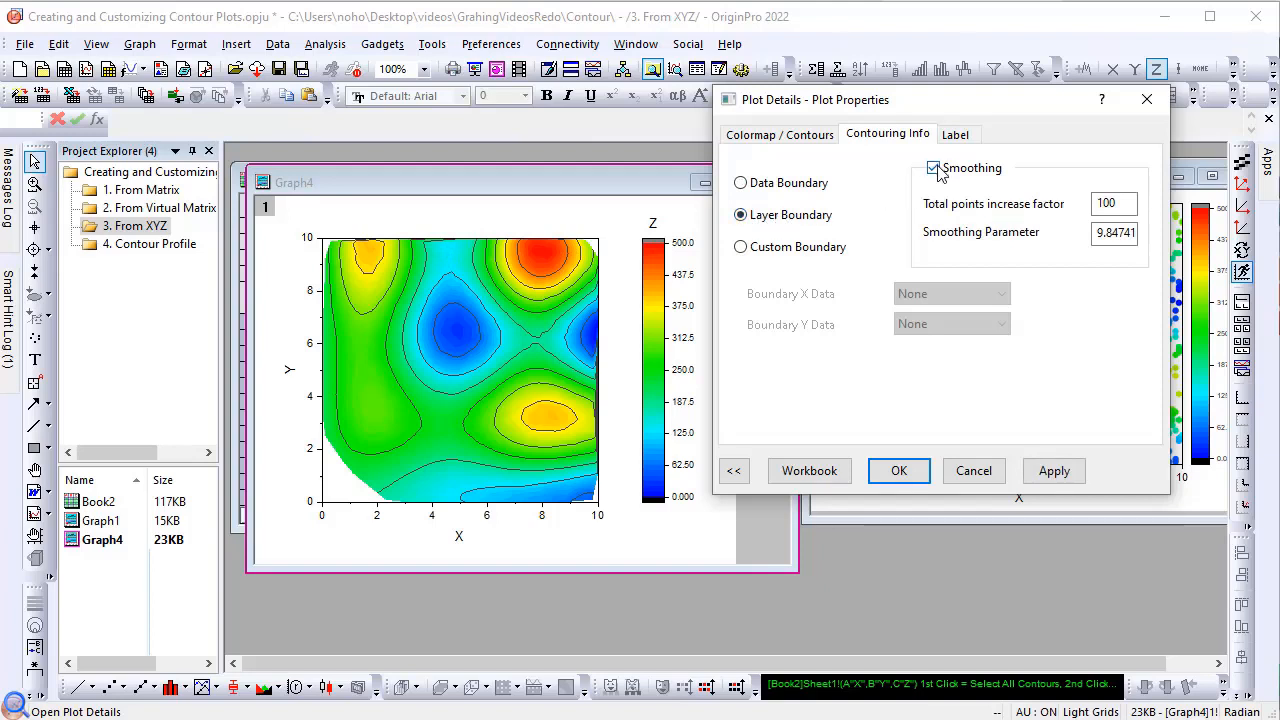
pyautogui.click(1055, 470)
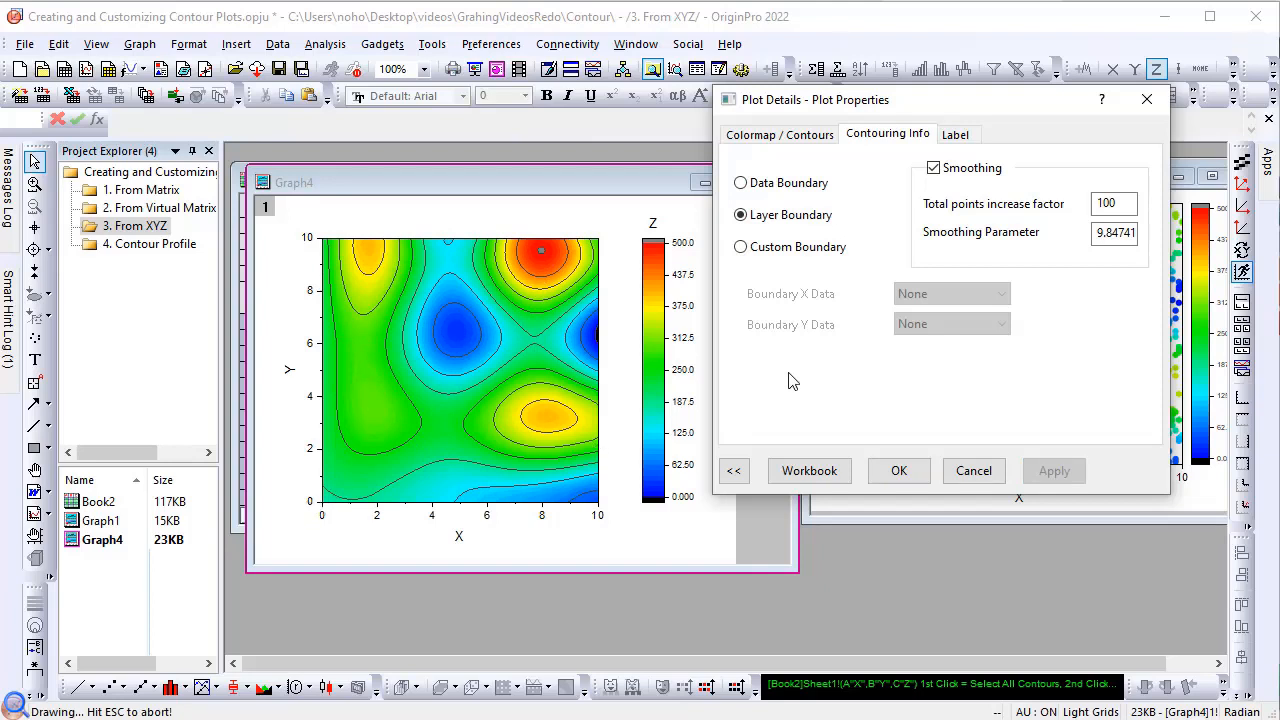
# Step: Try smoothing parameters of 1 and 5 on the contour plot
pyautogui.click(1095, 236)
pyautogui.moveTo(1095, 236); pyautogui.dragTo(1144, 236)
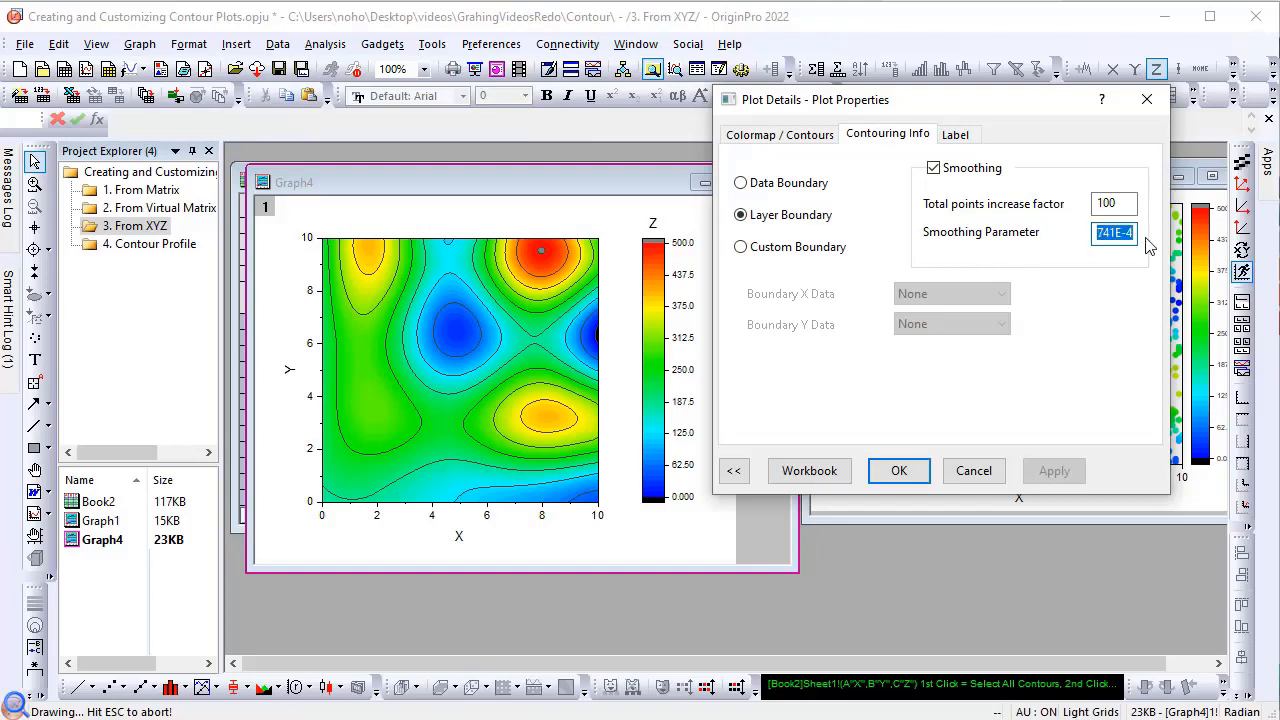
pyautogui.write('1')
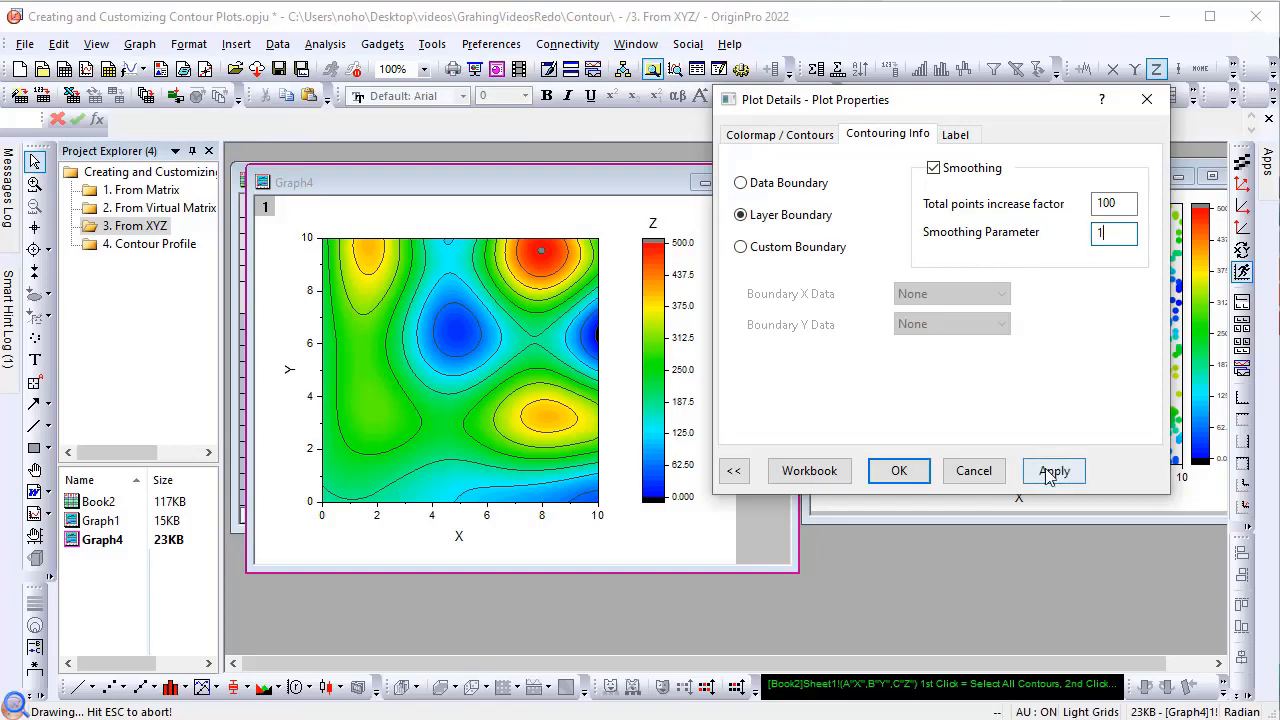
pyautogui.click(1052, 473)
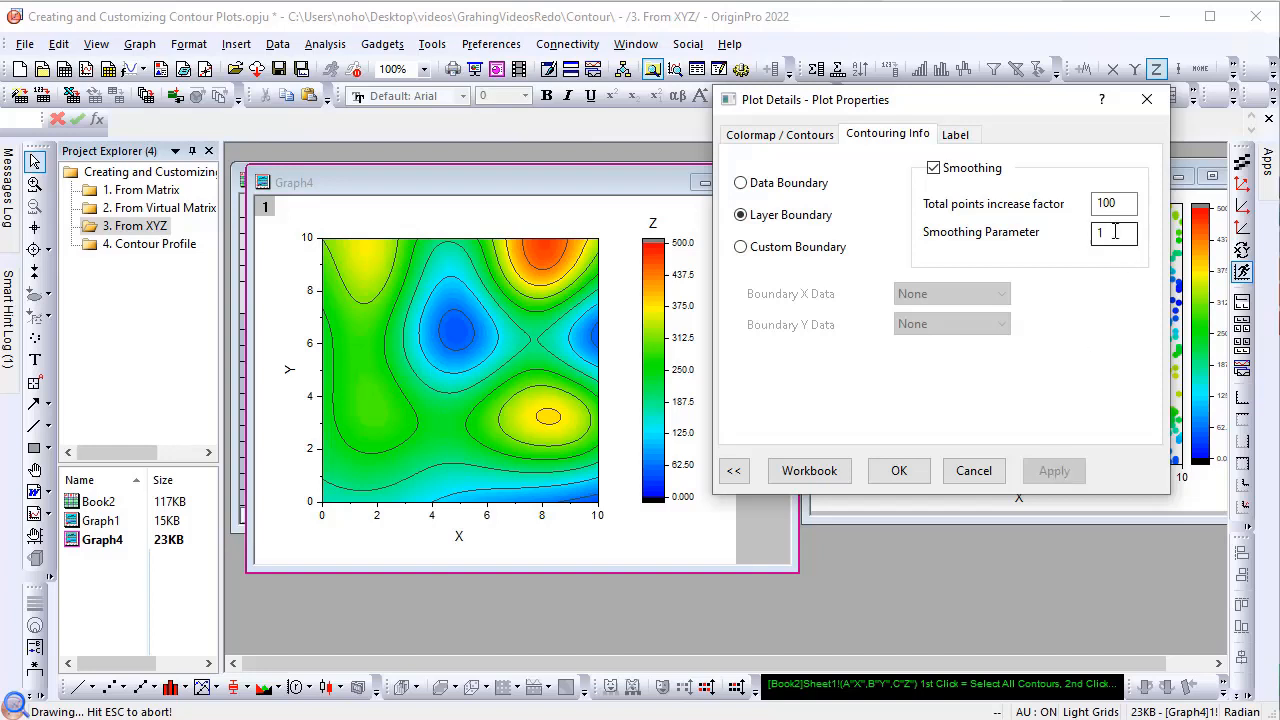
pyautogui.moveTo(1115, 232); pyautogui.dragTo(1082, 240)
pyautogui.write('5')
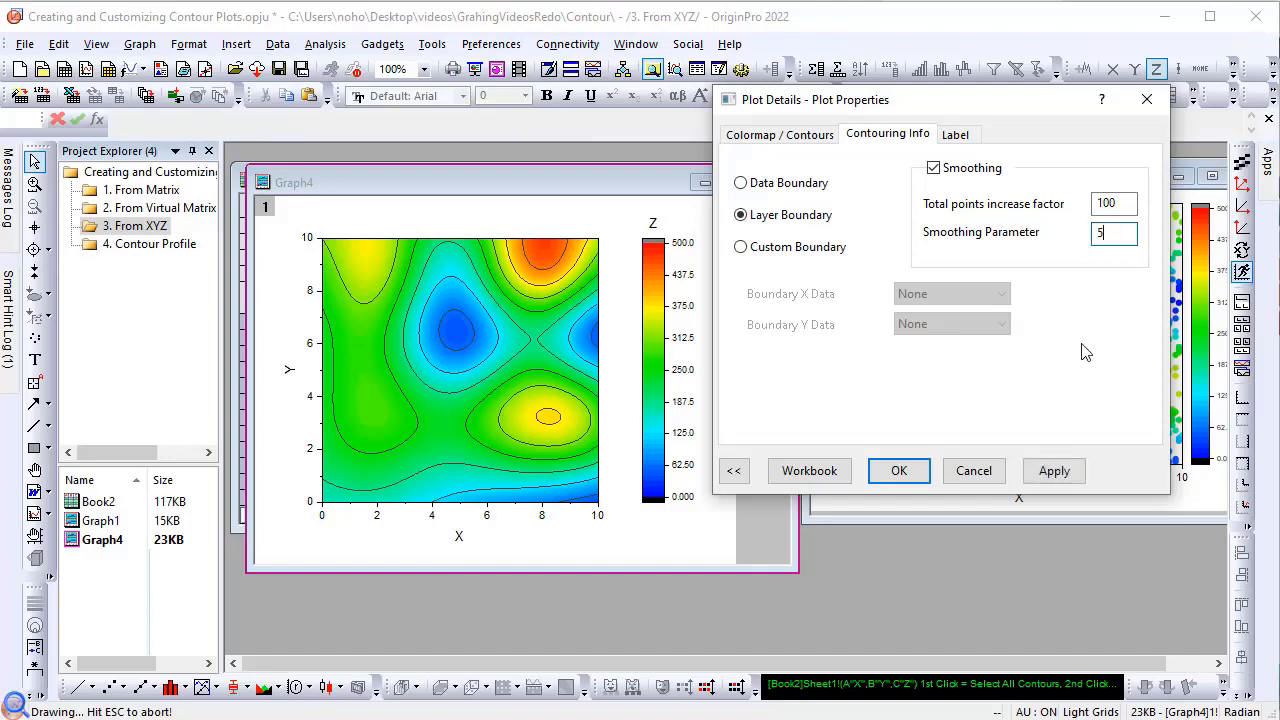
pyautogui.click(1056, 471)
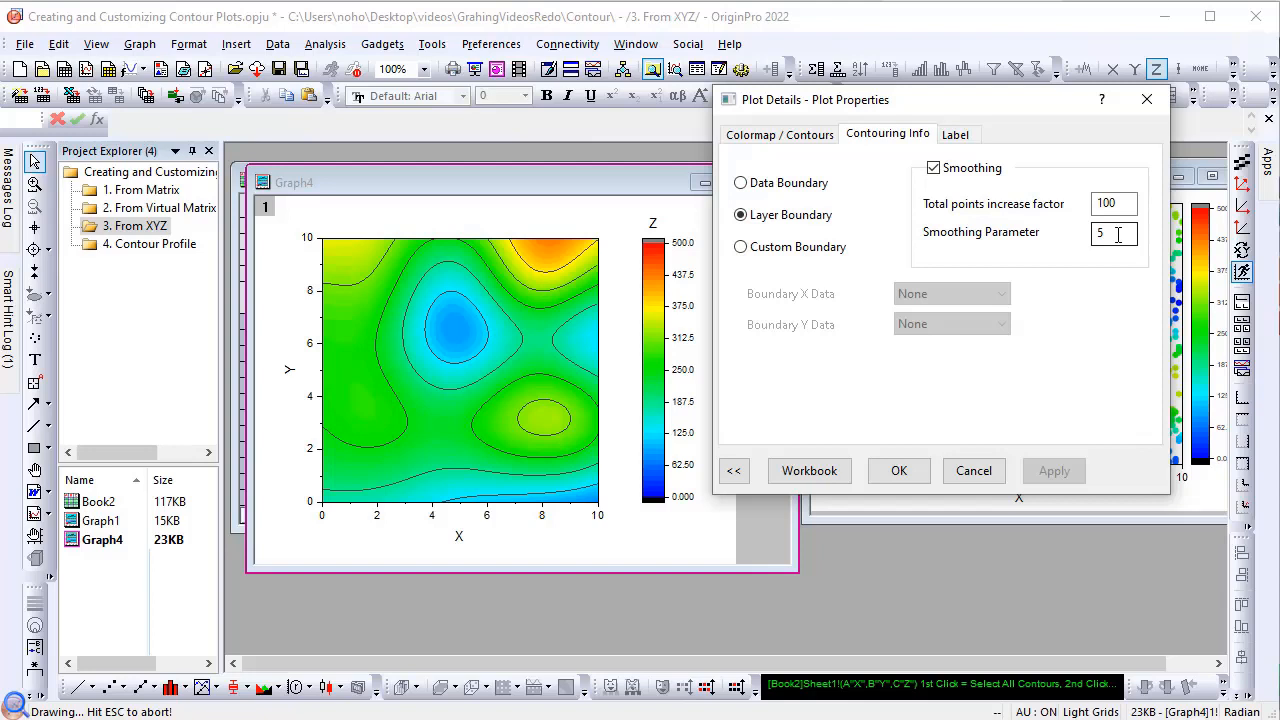
# Step: Set the contour plot's smoothing parameter to 0.1
pyautogui.click(1118, 235)
pyautogui.doubleClick(1104, 234)
pyautogui.write('0,')
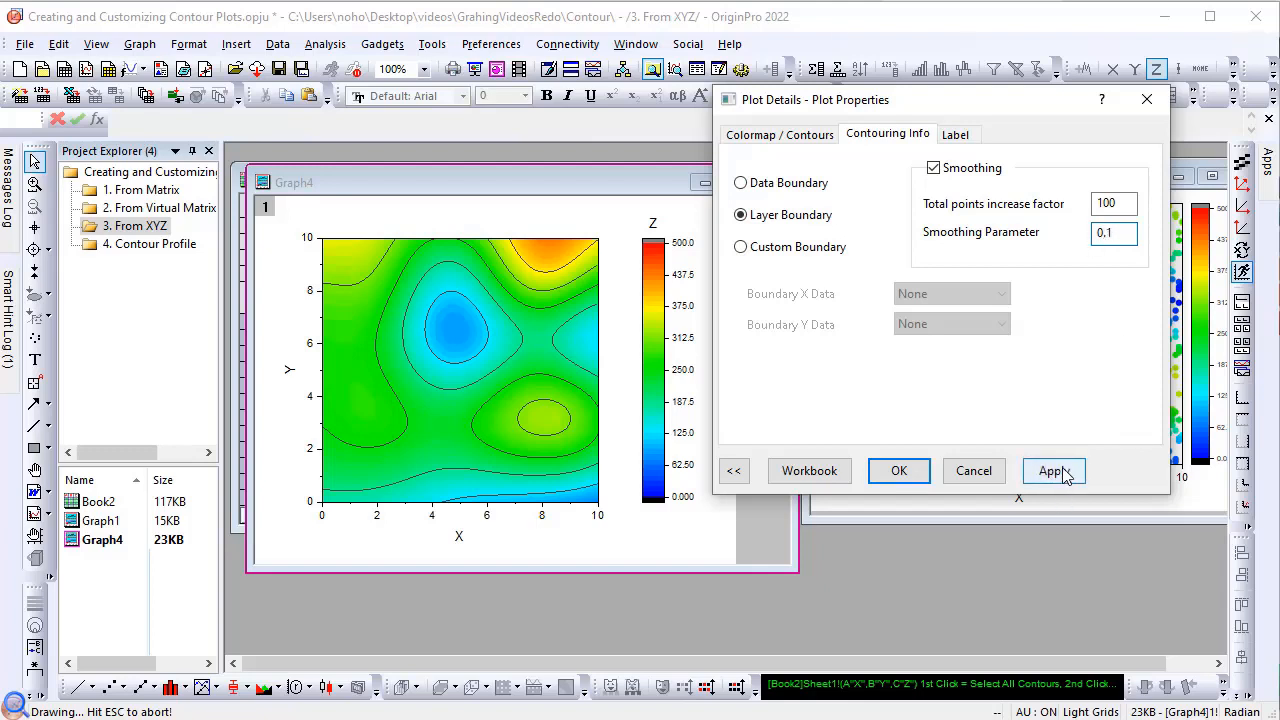
pyautogui.click(1054, 471)
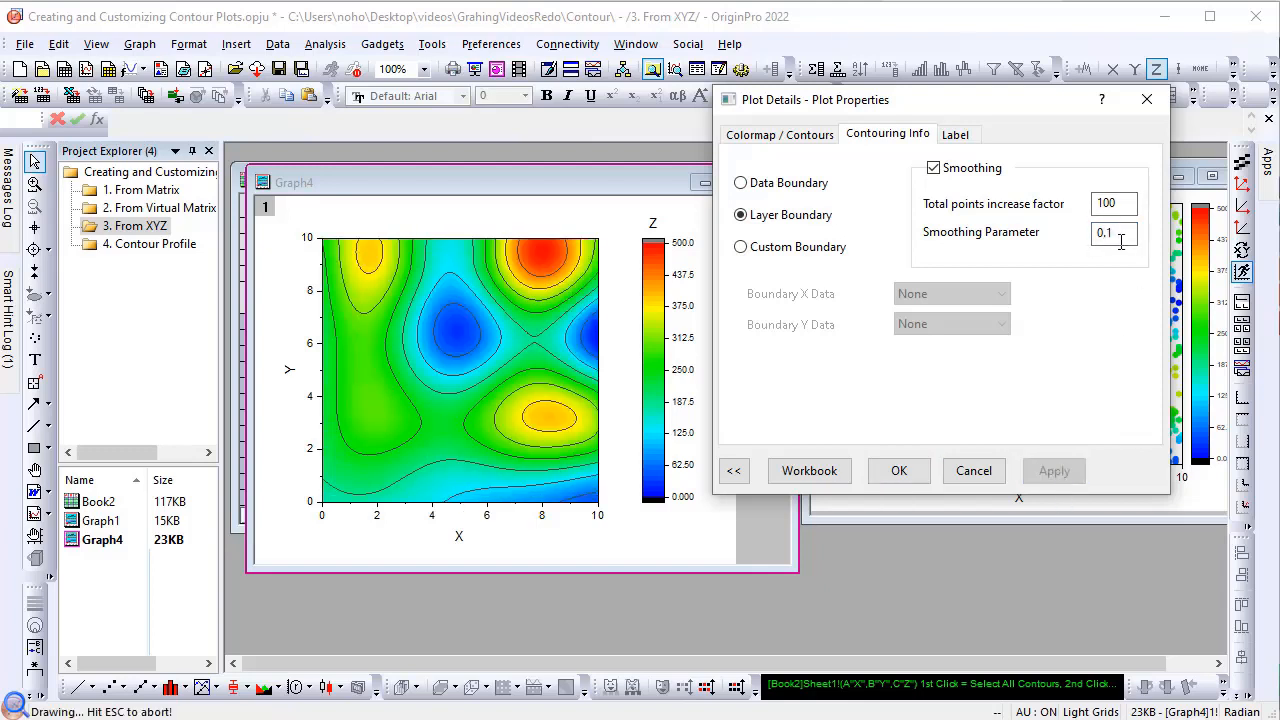
pyautogui.click(899, 471)
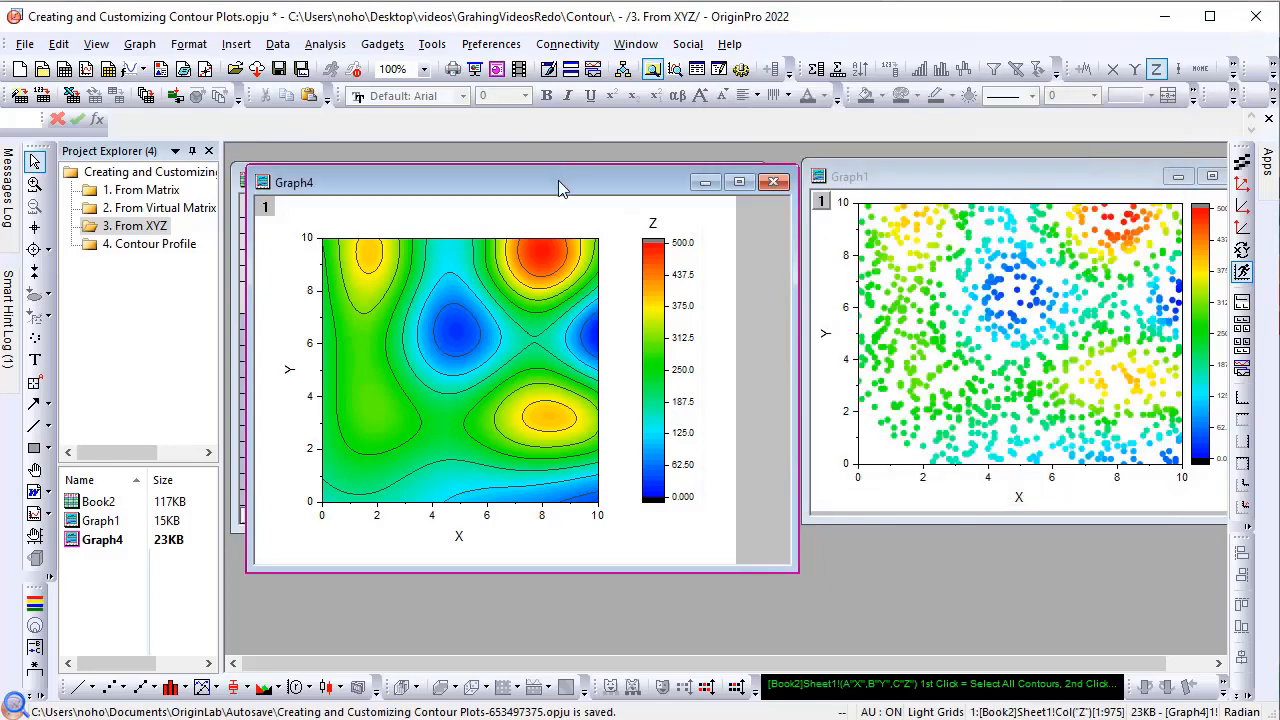
# Step: Move the contour graph down to reach Book2 and create a line plot of its Boundary Y column
pyautogui.moveTo(558, 178); pyautogui.dragTo(553, 207)
pyautogui.click(563, 179)
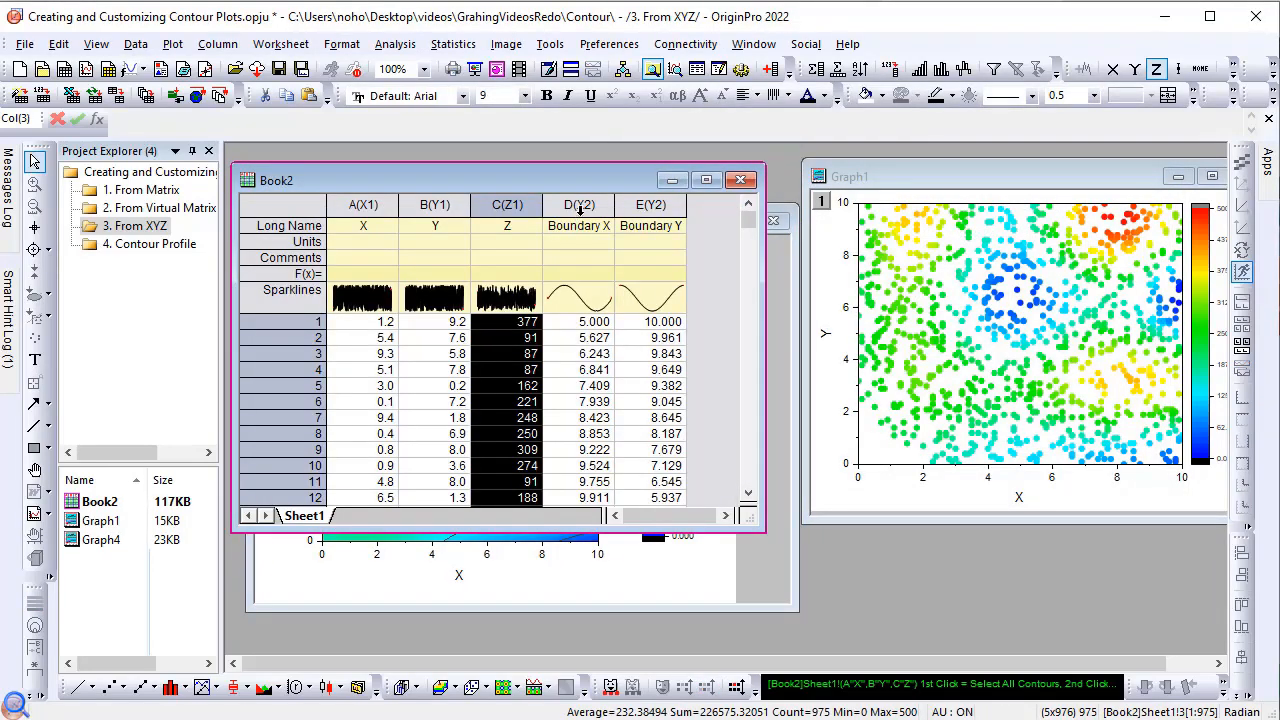
pyautogui.click(714, 231)
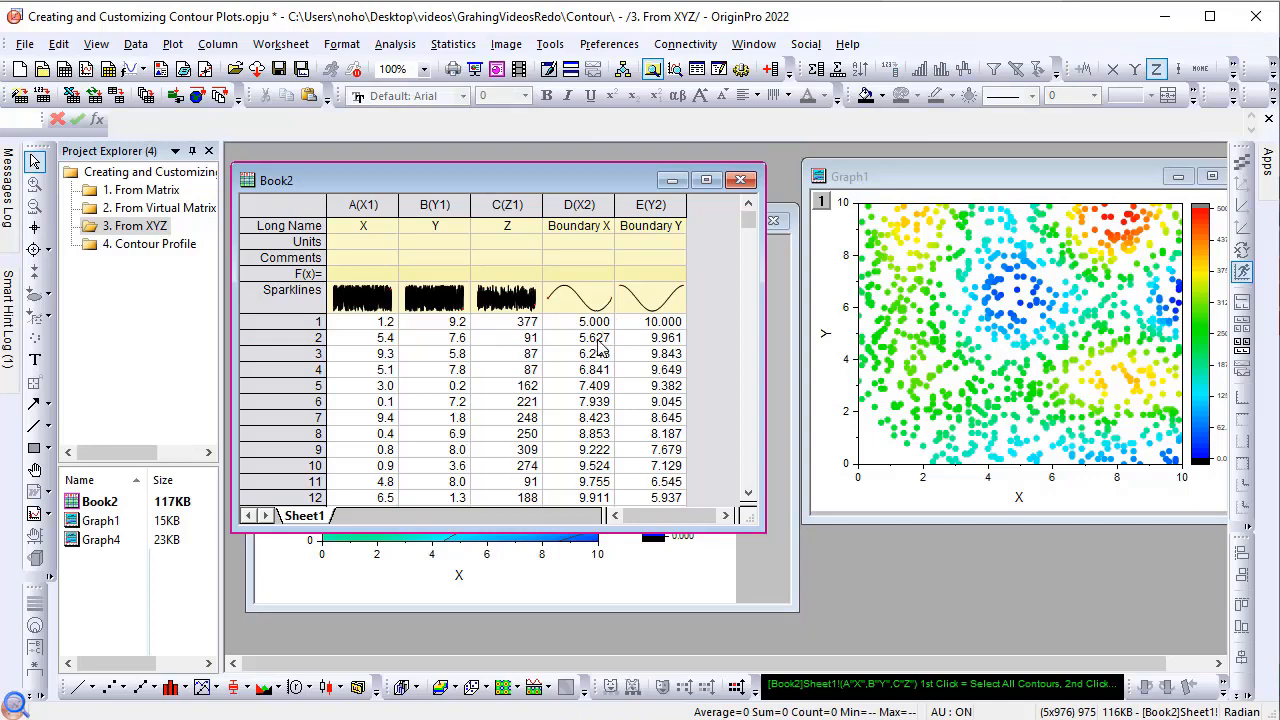
pyautogui.click(640, 196)
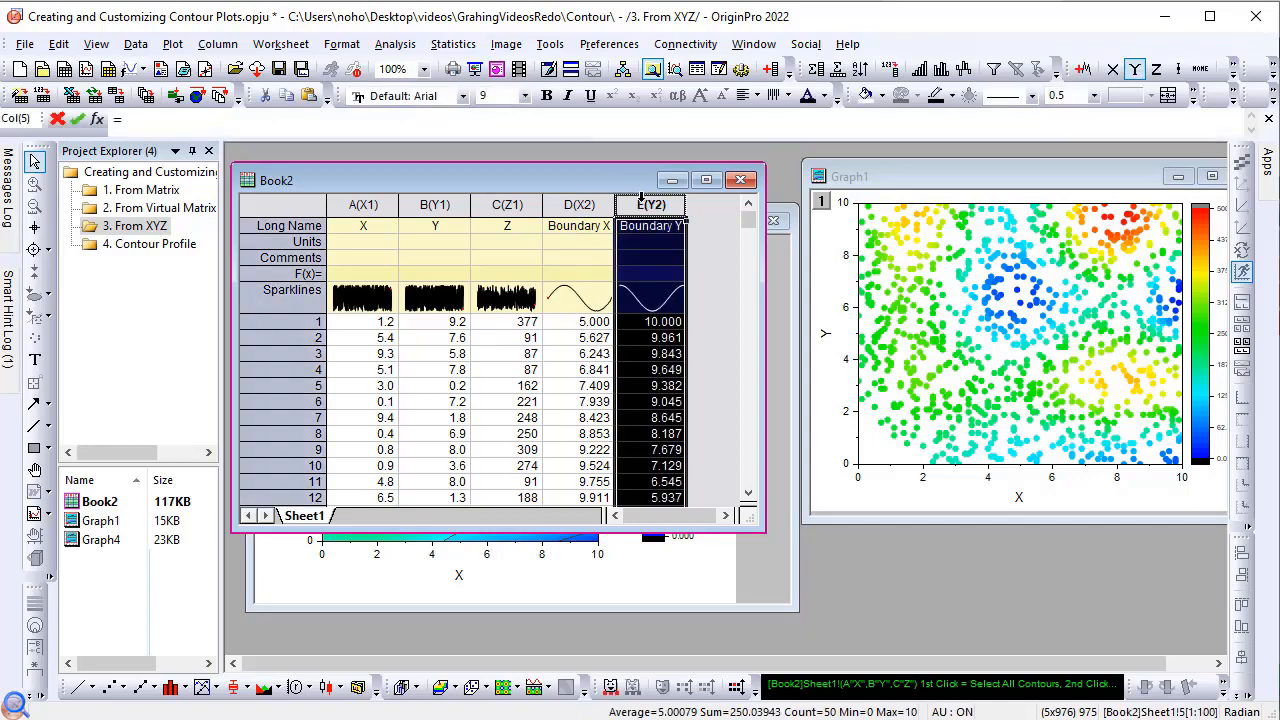
pyautogui.click(172, 48)
pyautogui.click(441, 88)
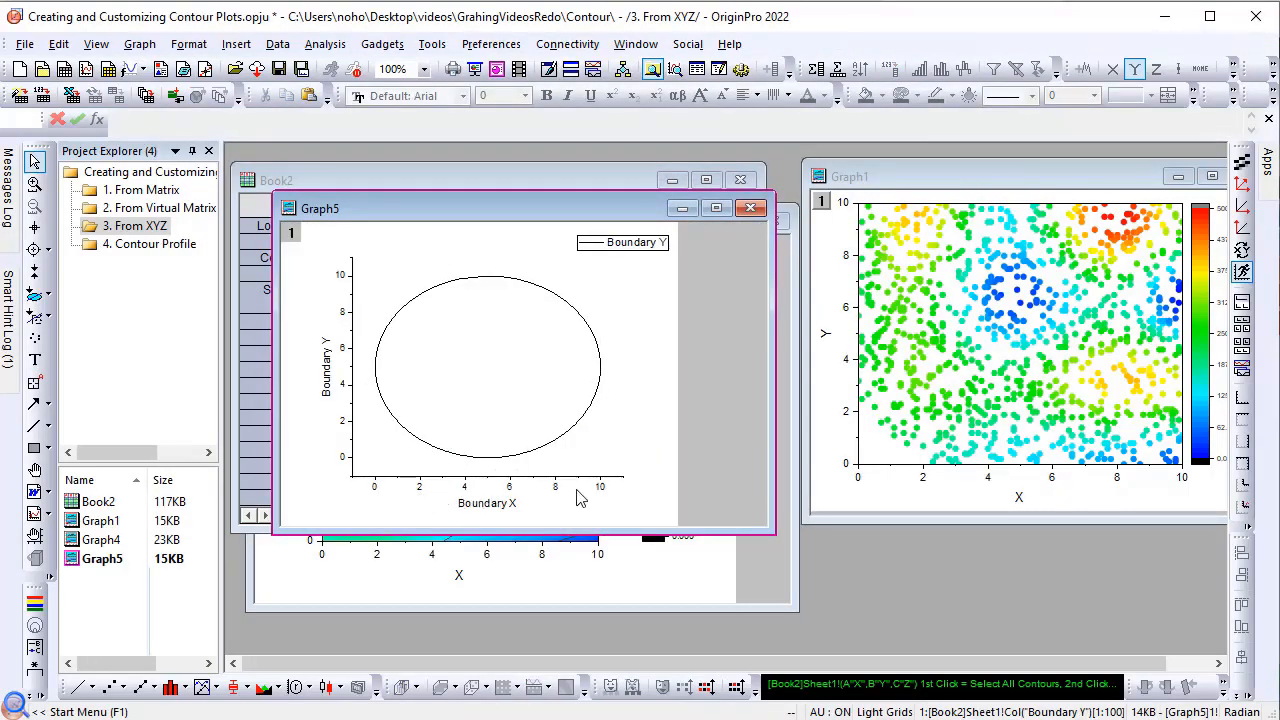
# Step: Give the XYZ contour plot a Custom Boundary with Col(D) "Boundary X" as X data and Col(E) "Boundary Y" as Y data
pyautogui.click(668, 591)
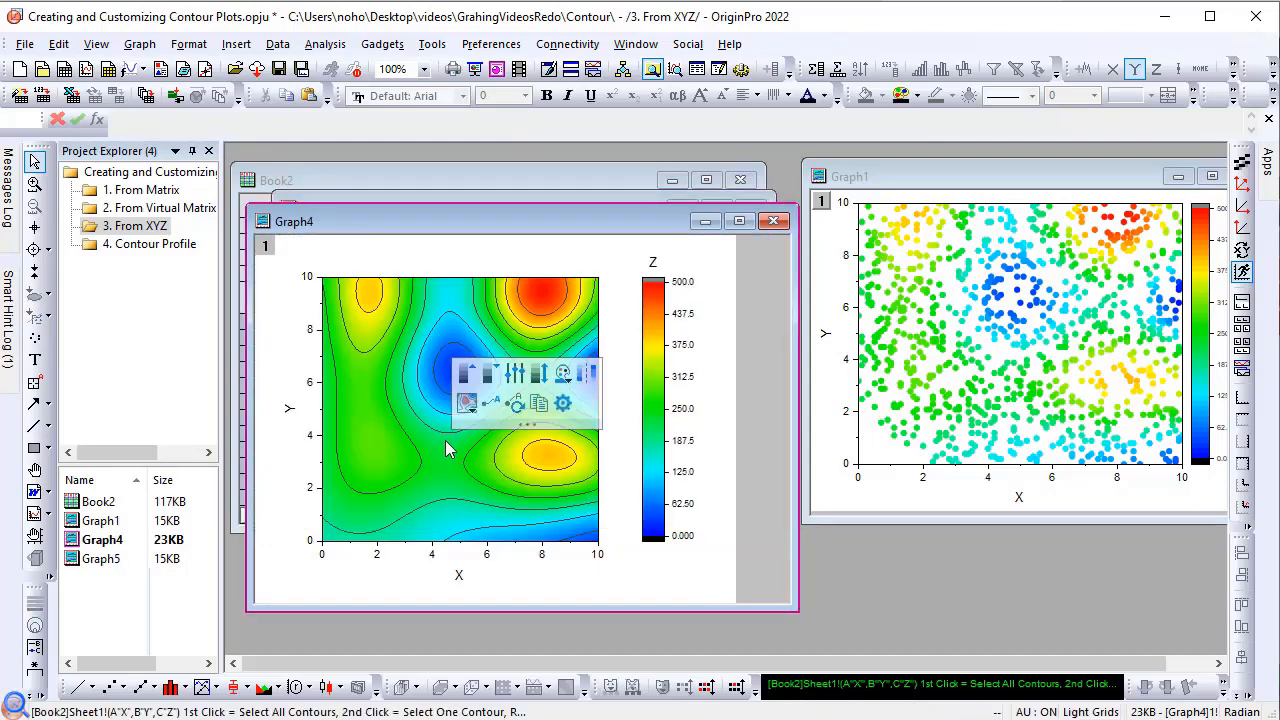
pyautogui.click(563, 404)
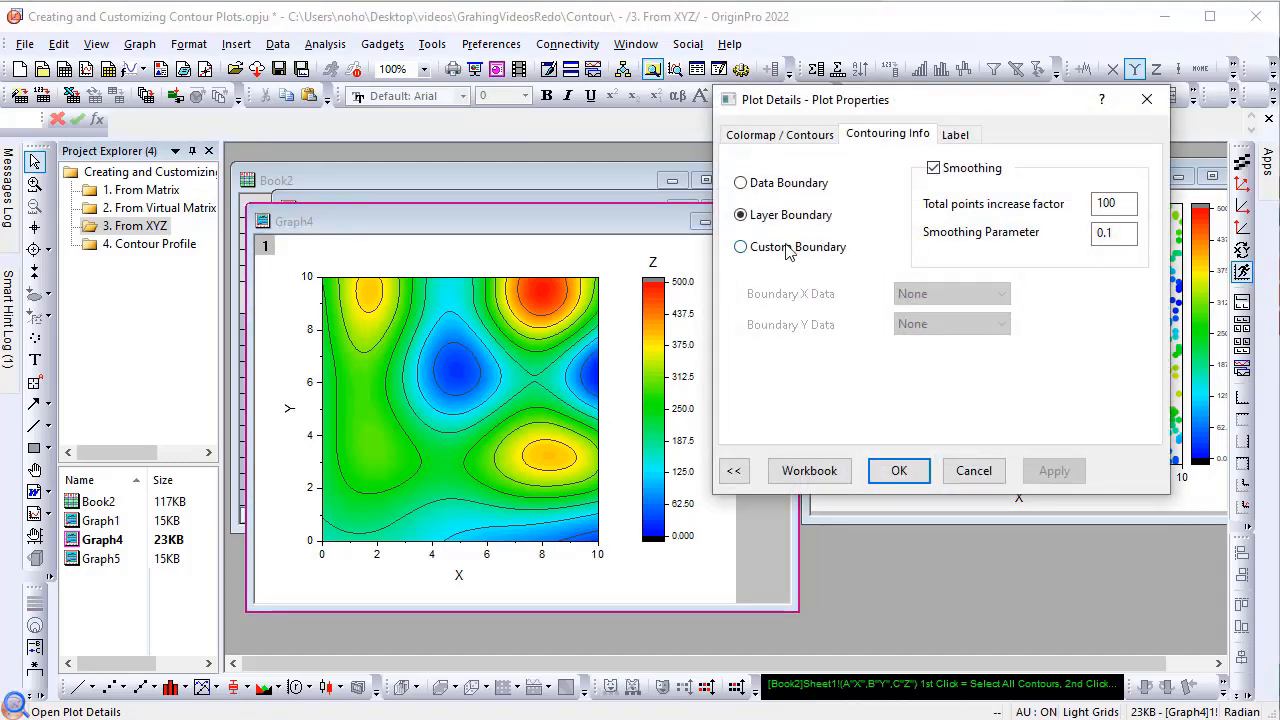
pyautogui.click(741, 248)
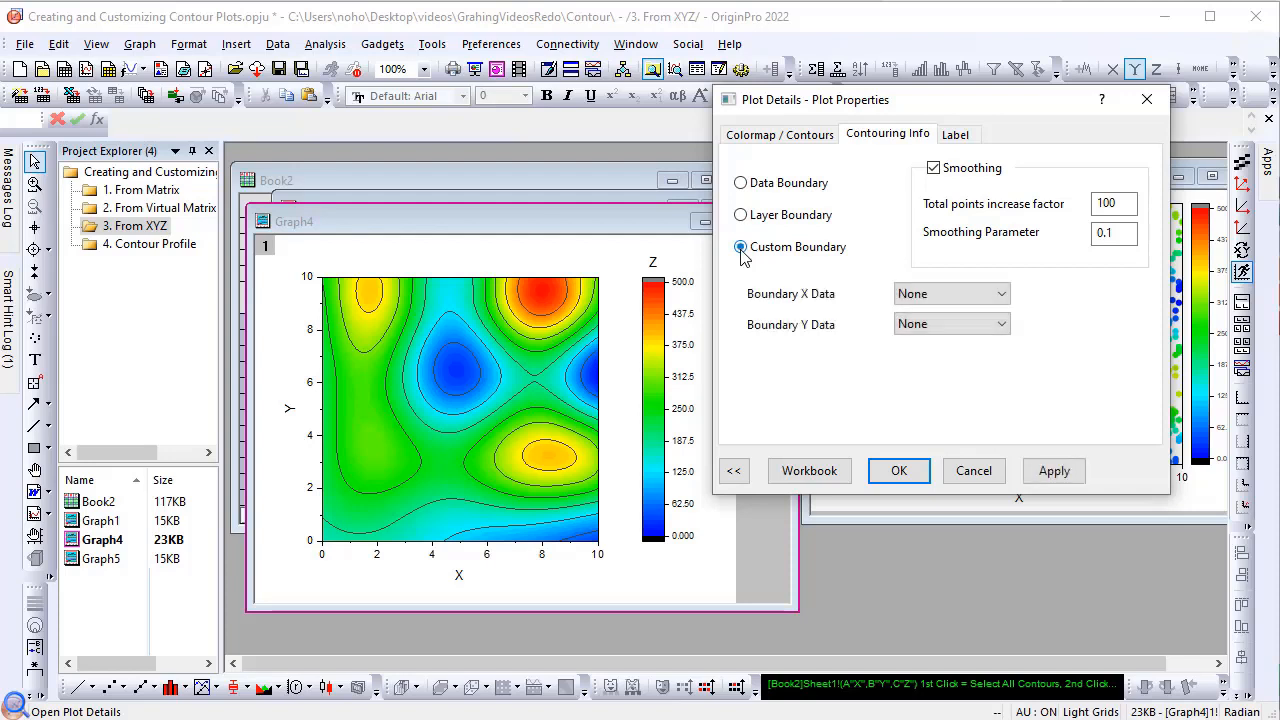
pyautogui.click(925, 295)
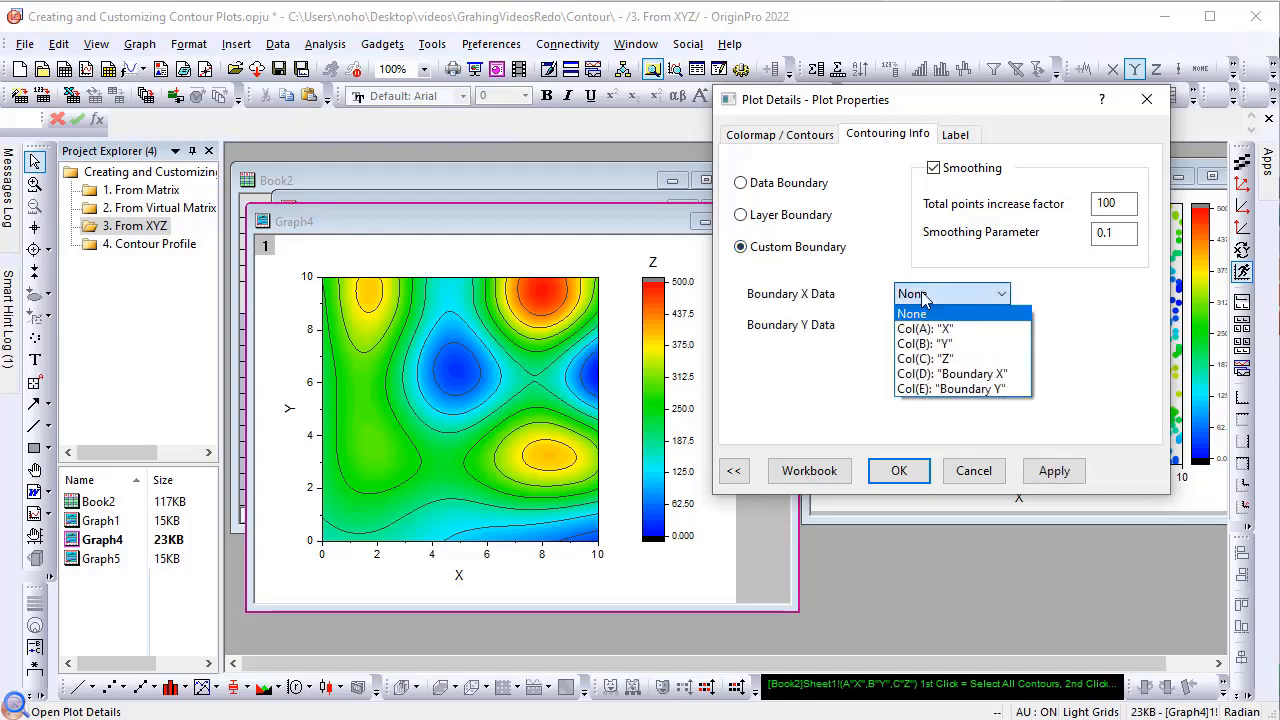
pyautogui.click(940, 373)
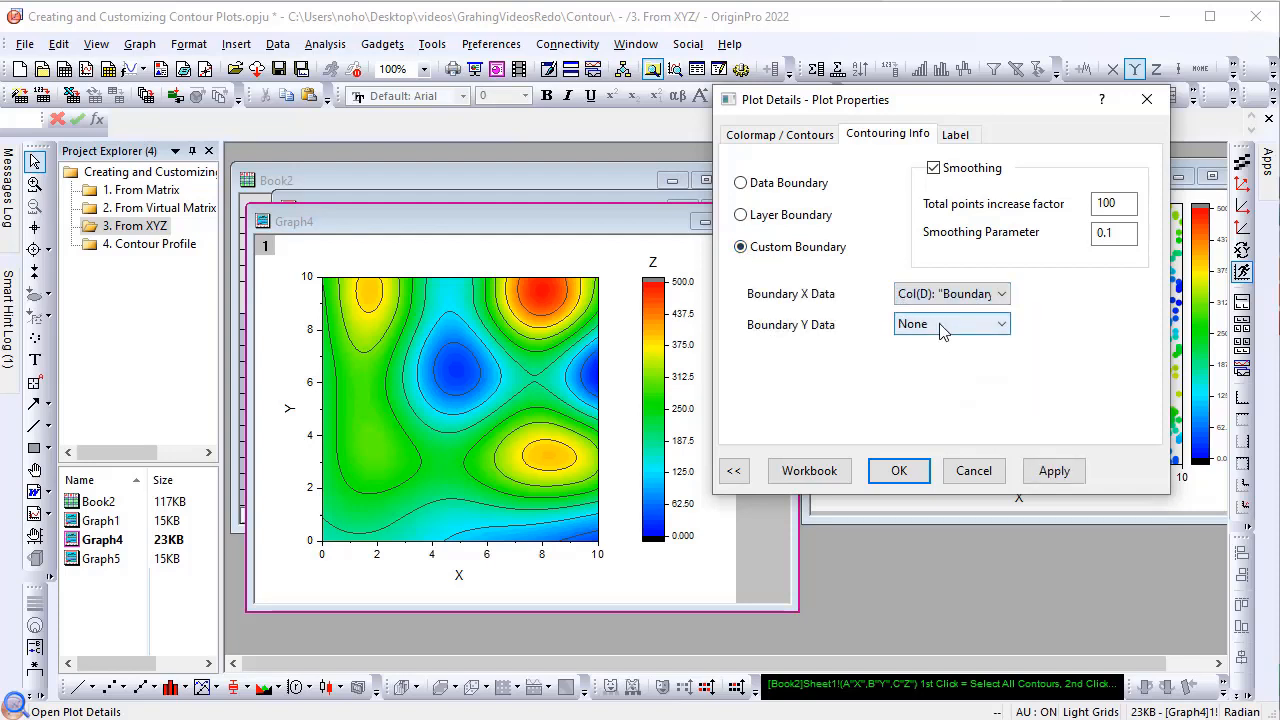
pyautogui.click(940, 326)
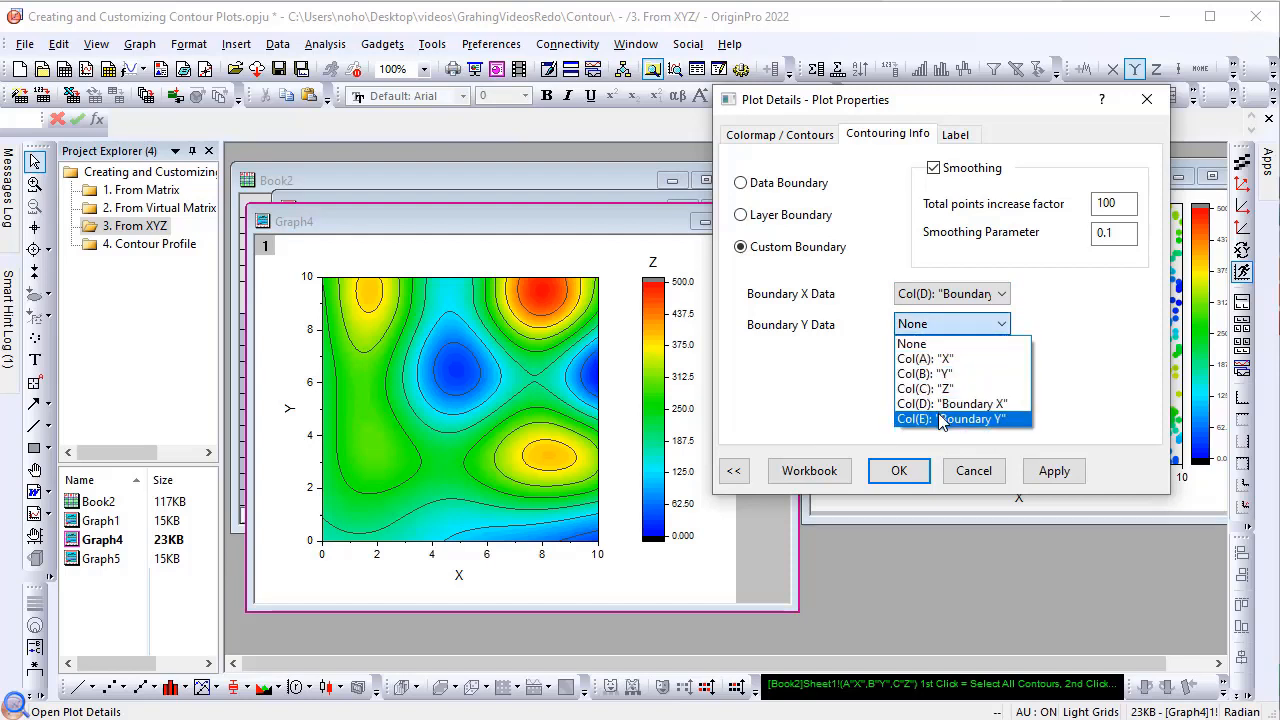
pyautogui.click(945, 418)
pyautogui.click(1054, 471)
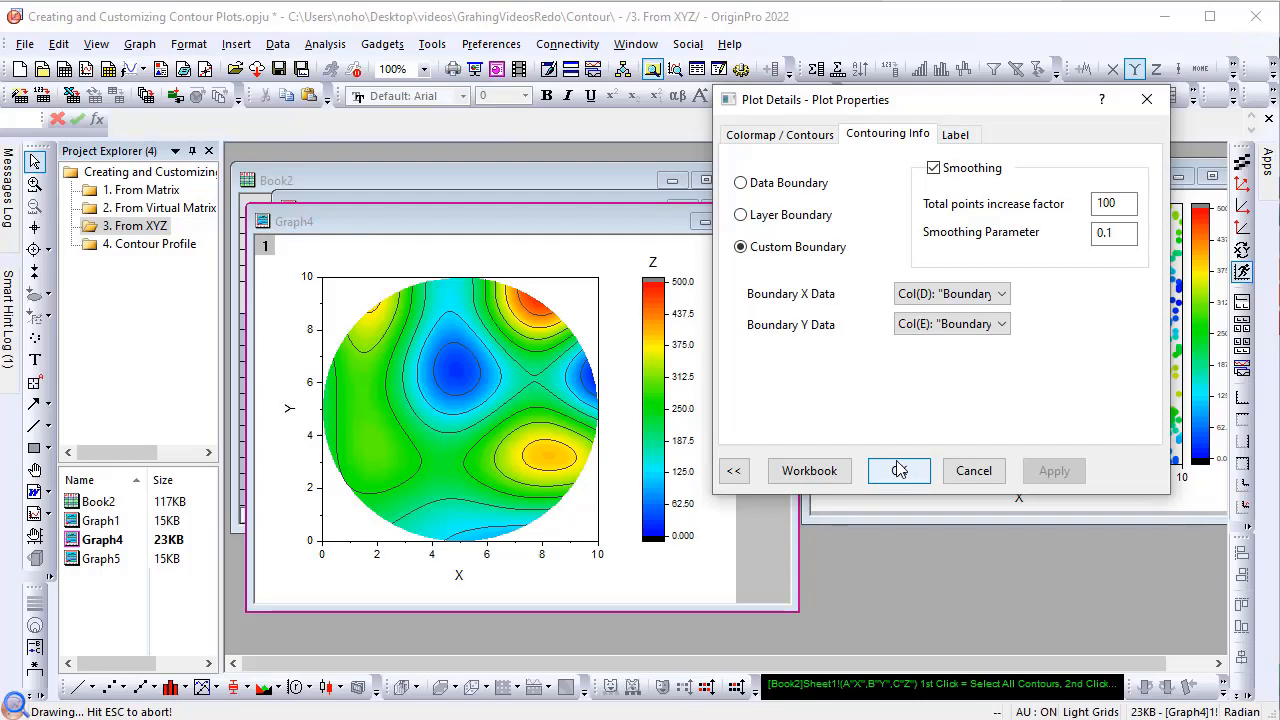
pyautogui.click(905, 474)
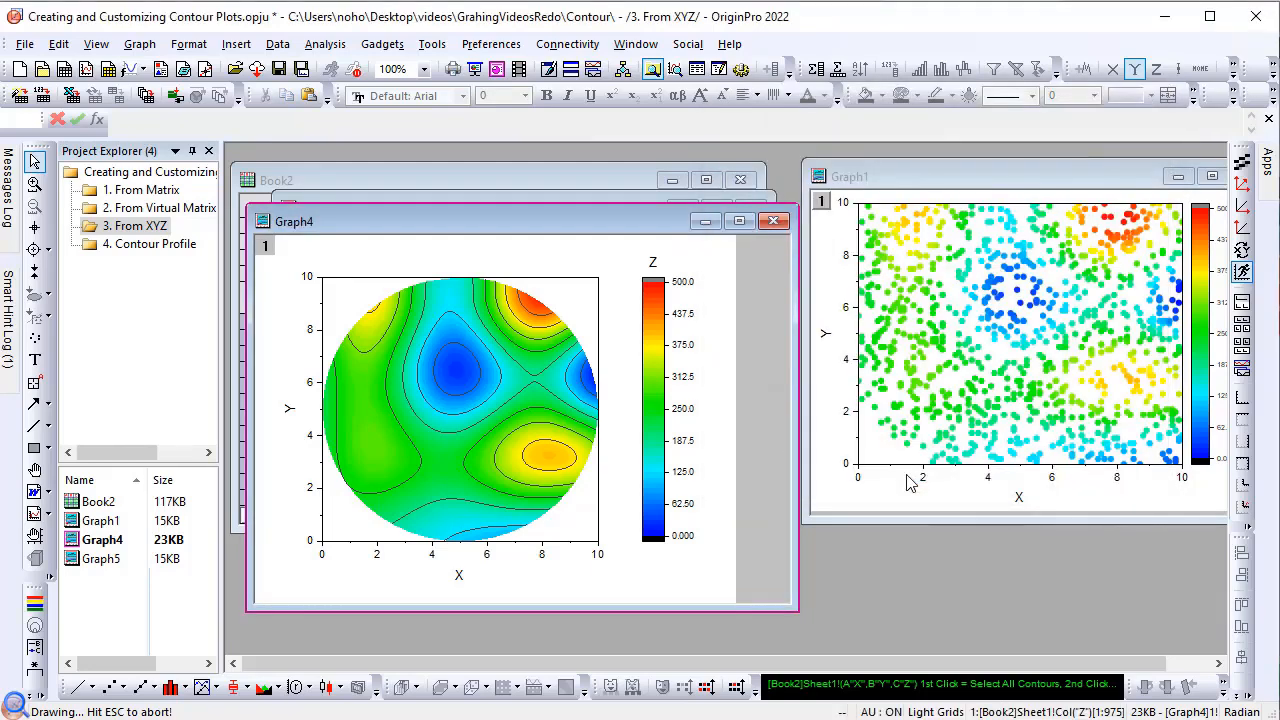
# Step: Create a Contour Profiles plot from the matrix in the 4. Contour Profile folder
pyautogui.click(134, 250)
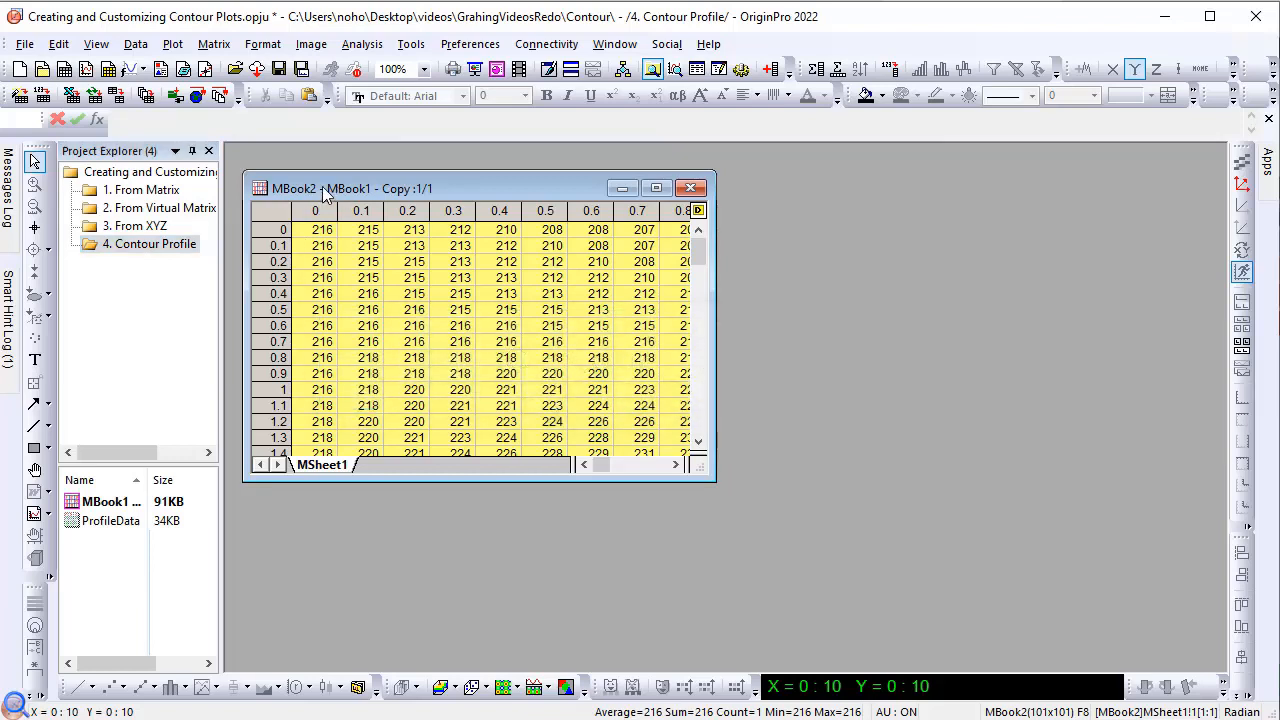
pyautogui.click(172, 44)
pyautogui.moveTo(193, 146)
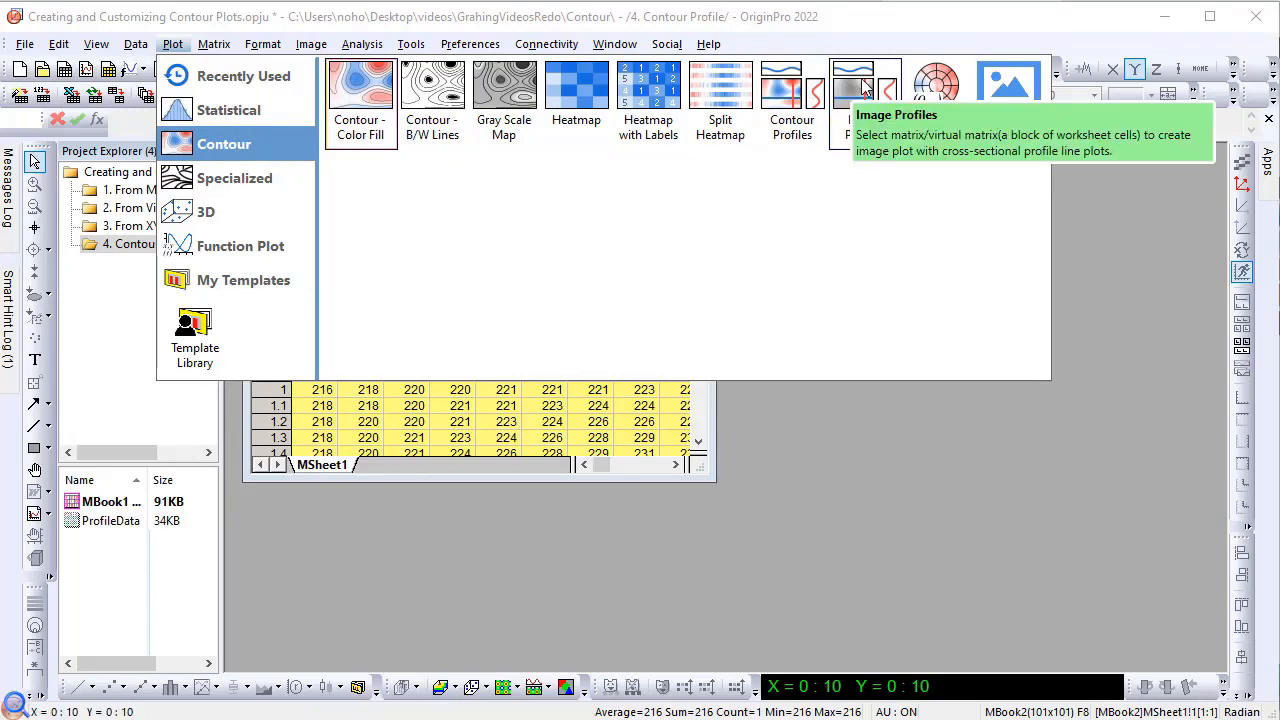
pyautogui.click(791, 88)
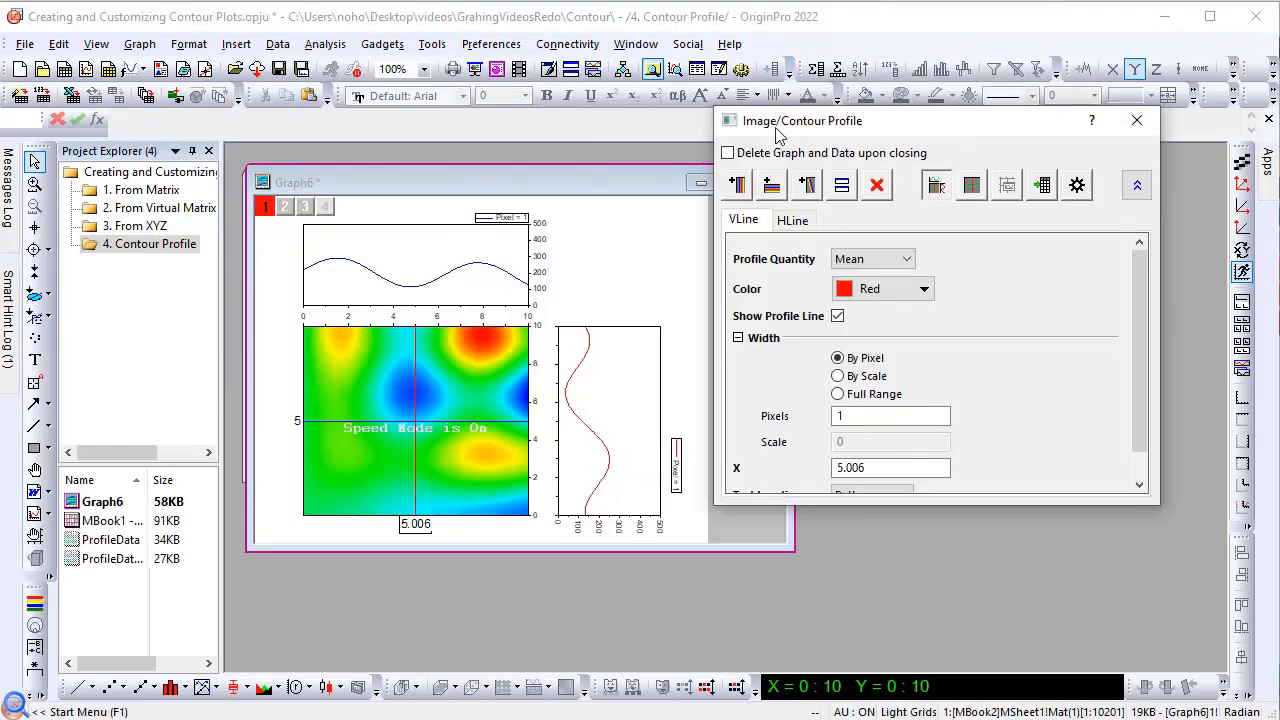
# Step: Enlarge the profile graph and move its vertical profile line to about X = 7.66 and its horizontal line to about Y = 6.46
pyautogui.moveTo(803, 123); pyautogui.dragTo(911, 114)
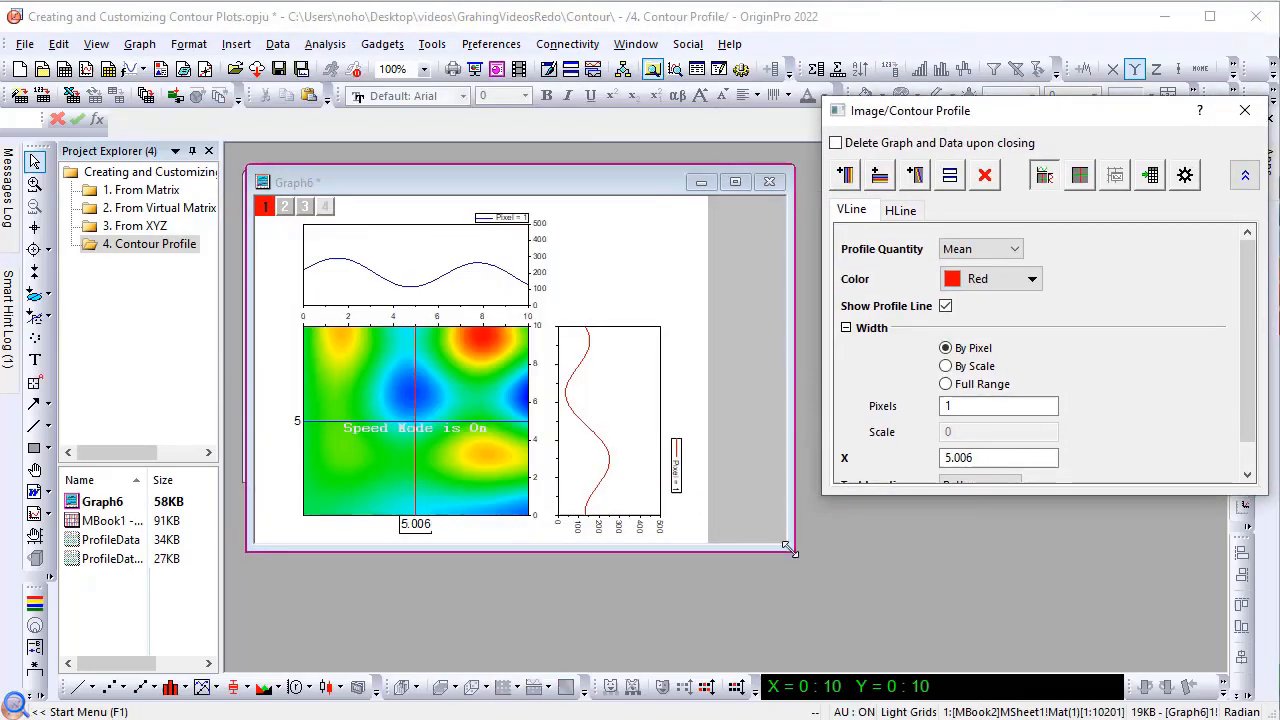
pyautogui.moveTo(794, 551); pyautogui.dragTo(825, 630)
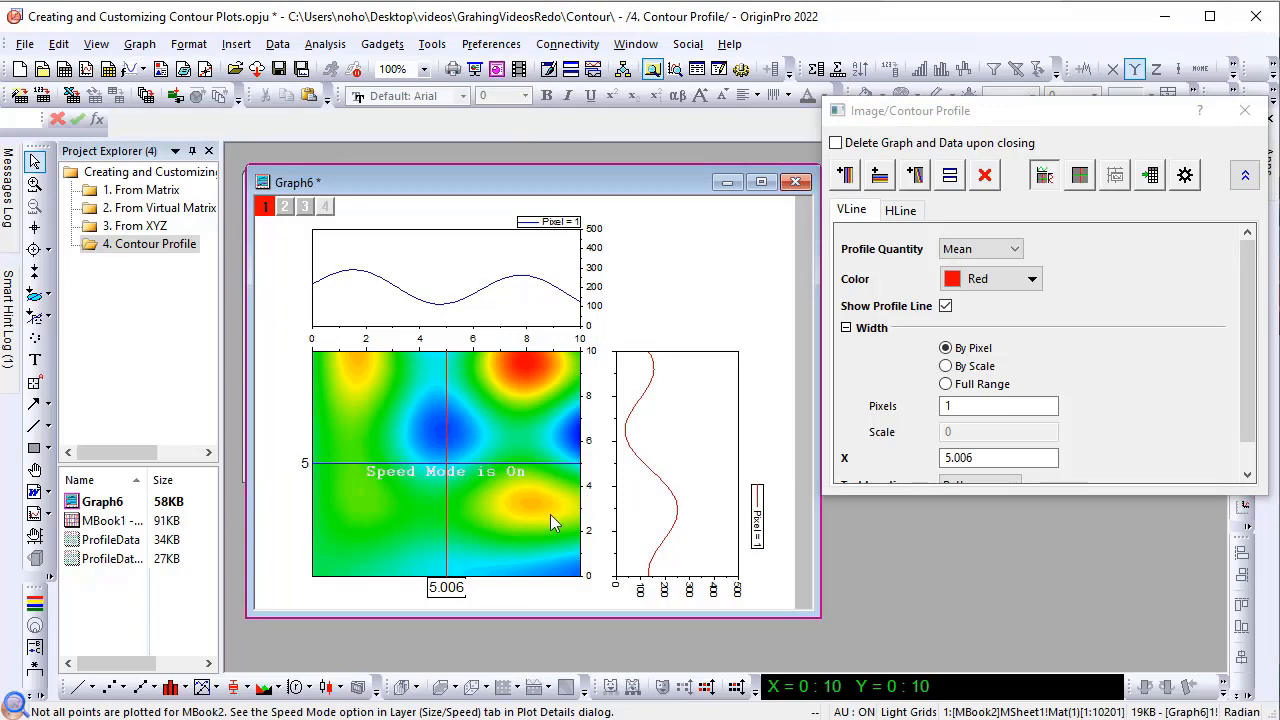
pyautogui.moveTo(448, 589); pyautogui.dragTo(517, 587)
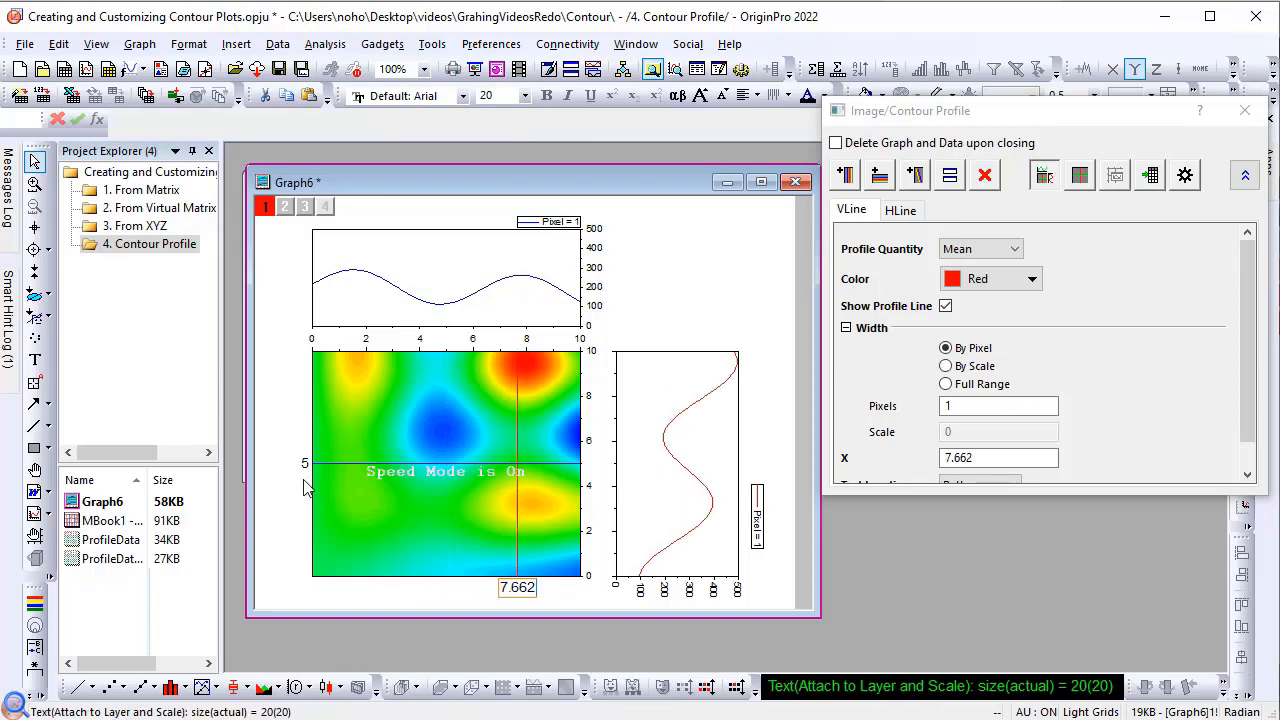
pyautogui.moveTo(305, 472); pyautogui.dragTo(300, 433)
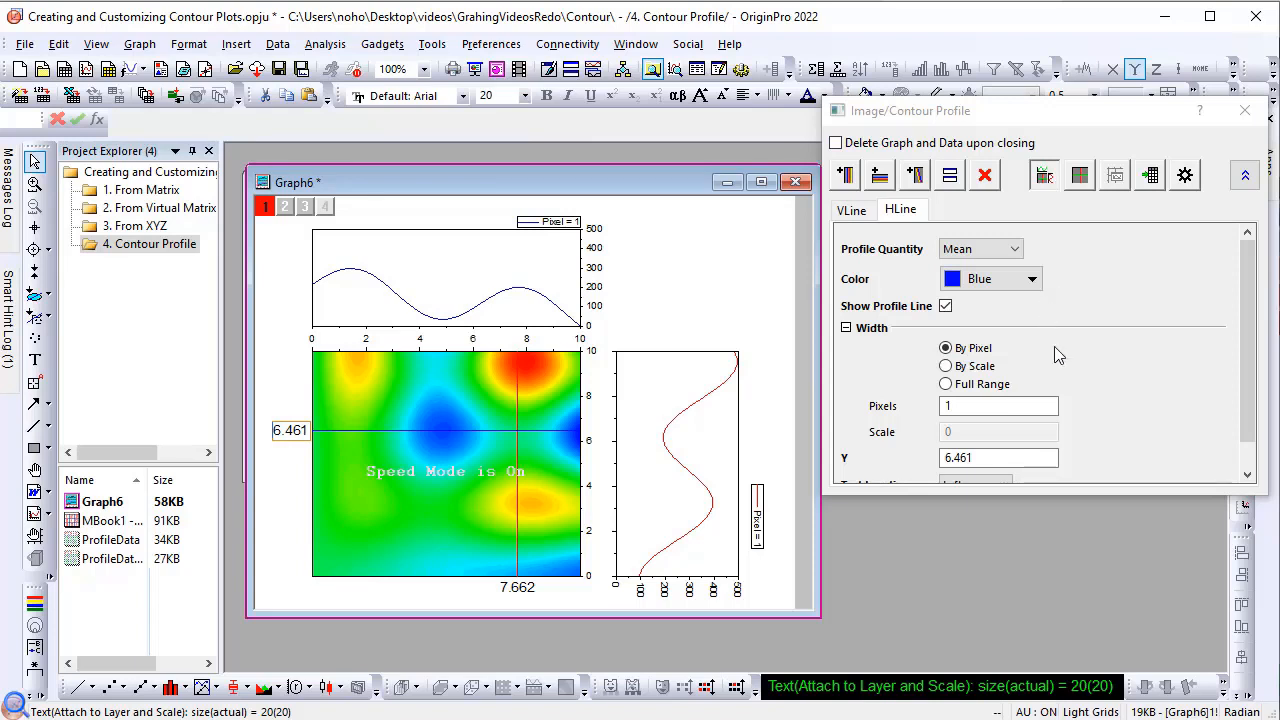
# Step: Define the horizontal profile line's width by scale as 0.5 and move the line to about Y = 3.40
pyautogui.click(946, 367)
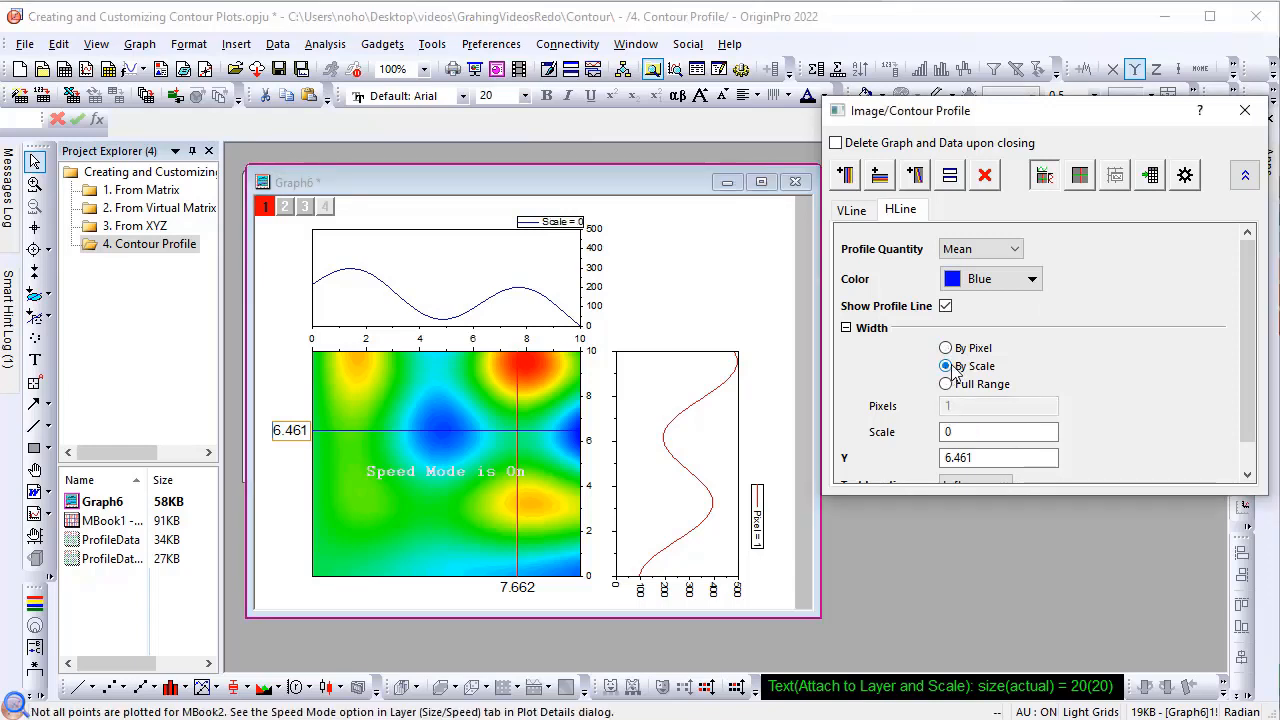
pyautogui.moveTo(962, 431); pyautogui.dragTo(940, 431)
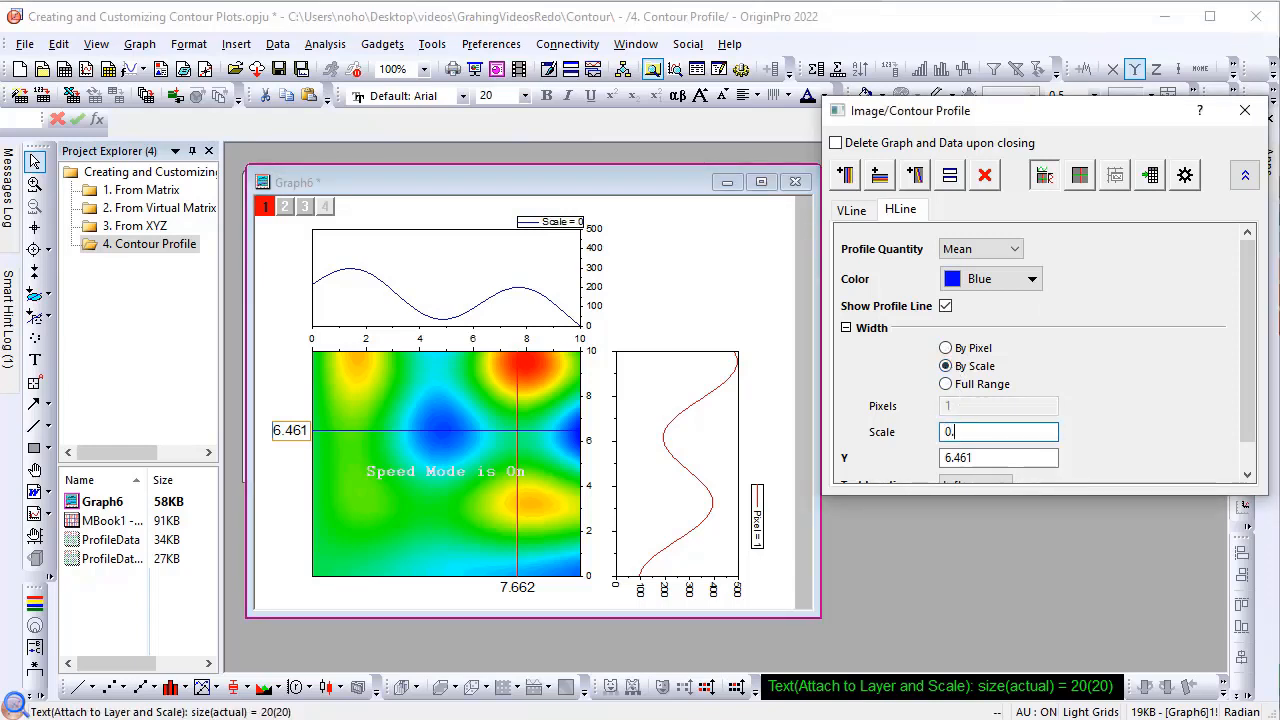
pyautogui.press('Return')
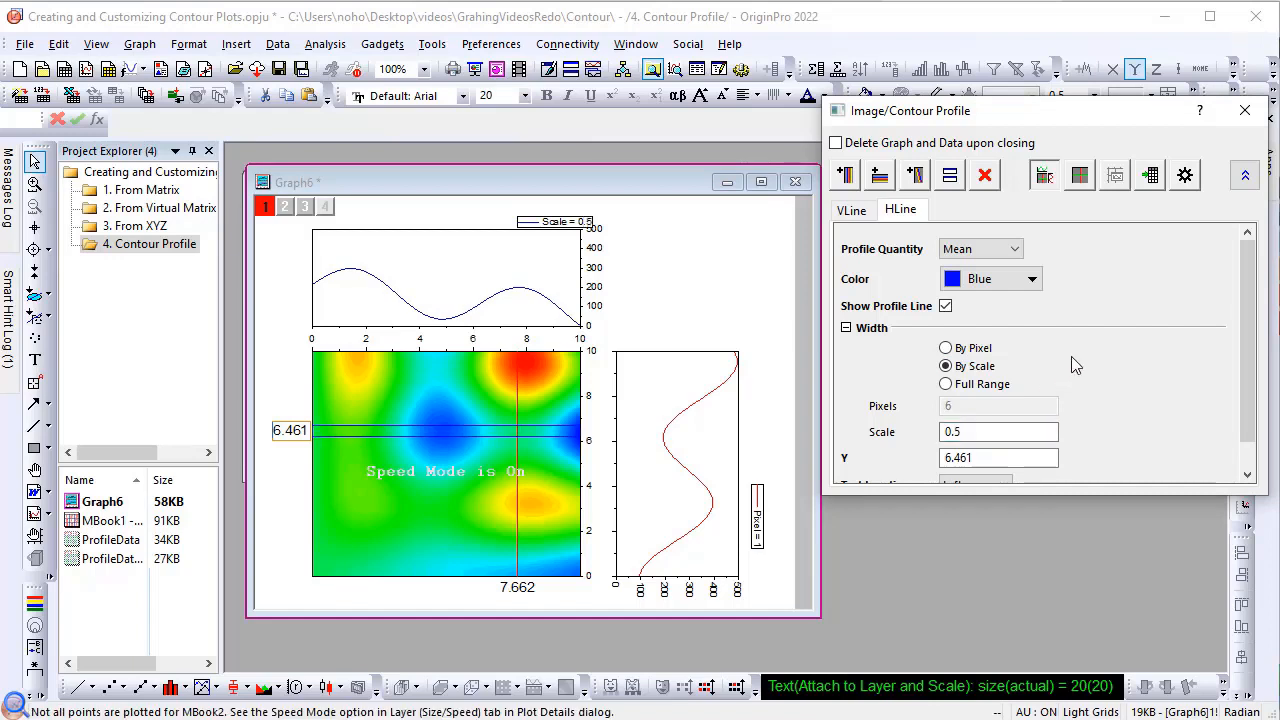
pyautogui.click(288, 432)
pyautogui.moveTo(284, 467); pyautogui.dragTo(287, 500)
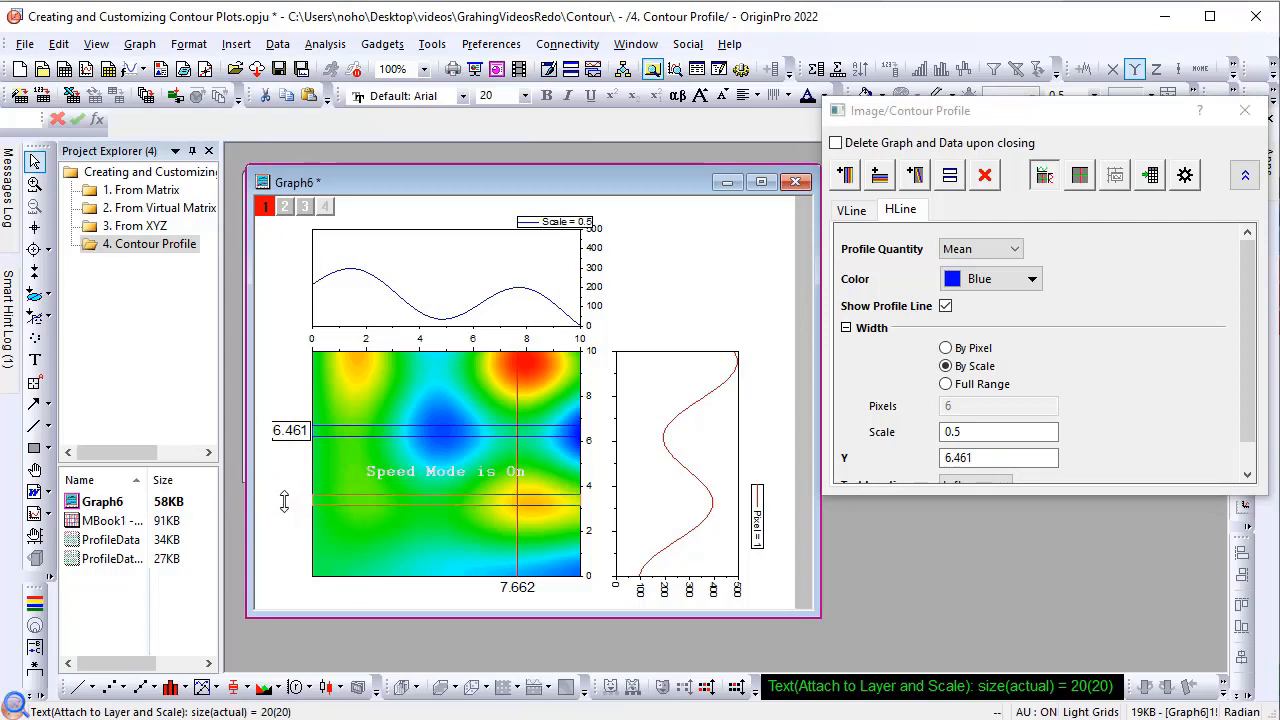
pyautogui.click(986, 250)
pyautogui.click(986, 251)
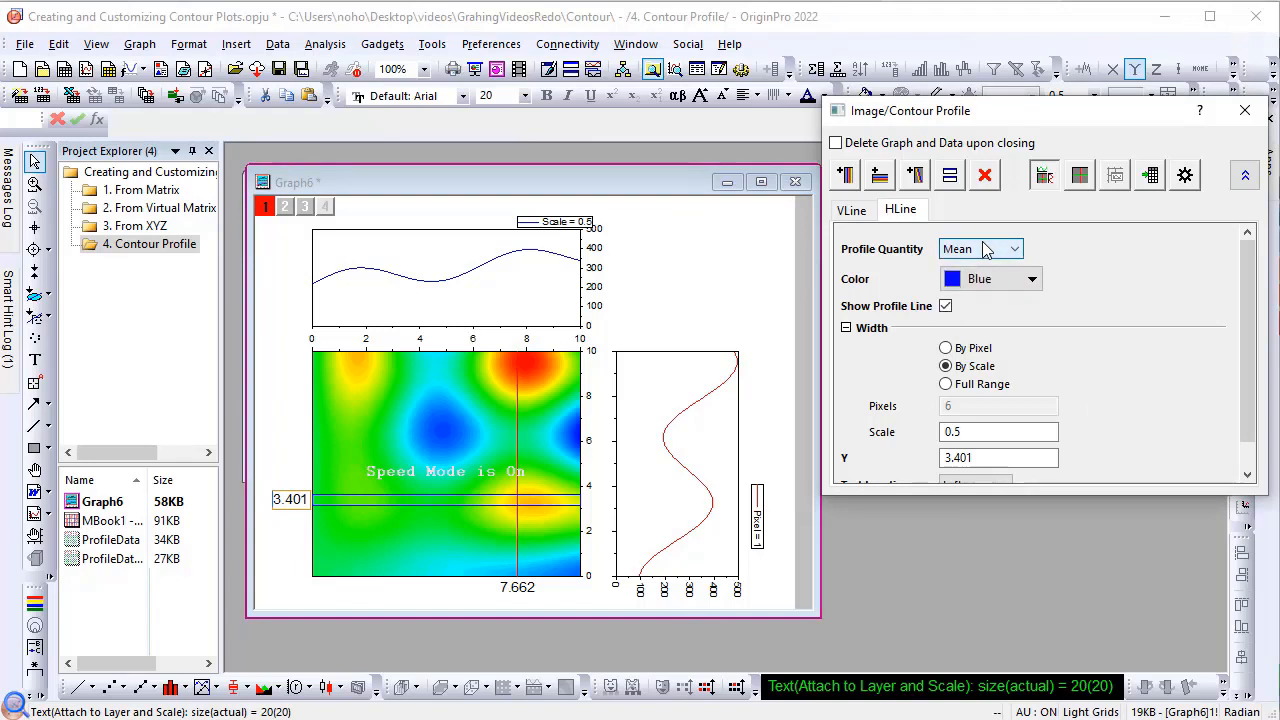
# Step: Add another horizontal and a vertical profile line to the contour plot, and move the lower horizontal line to about Y = 2.74
pyautogui.click(880, 178)
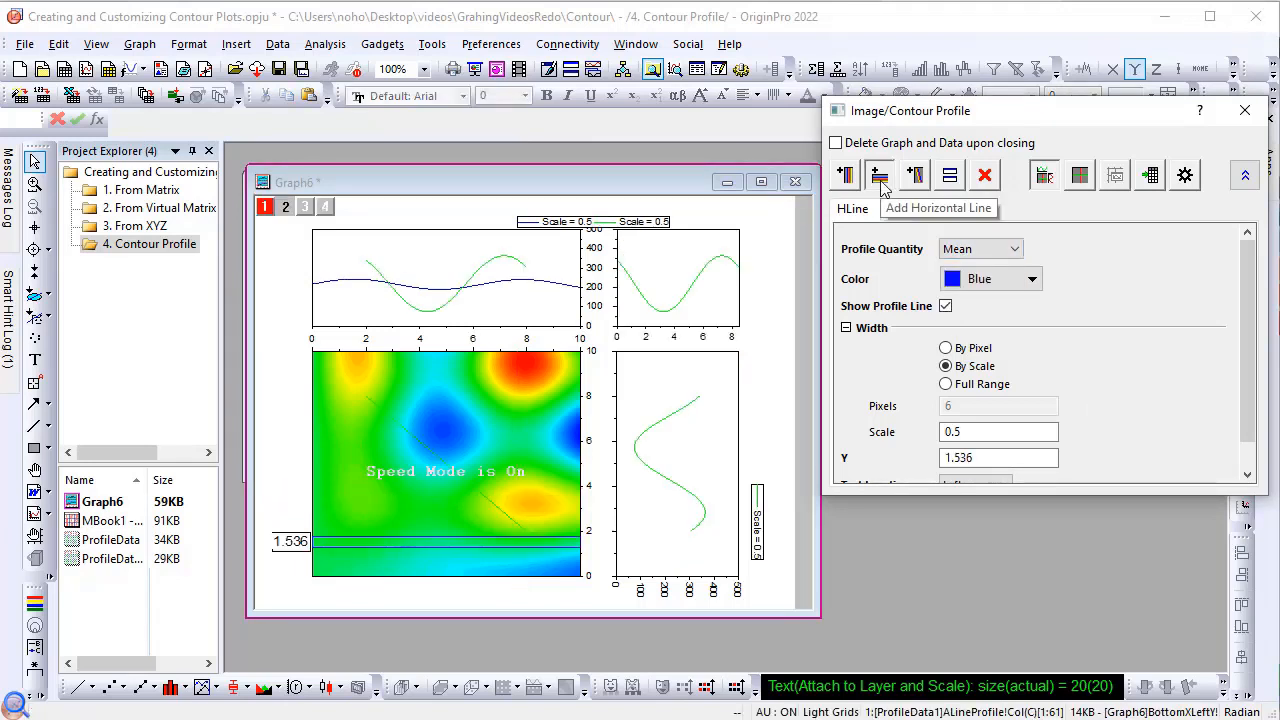
pyautogui.click(881, 180)
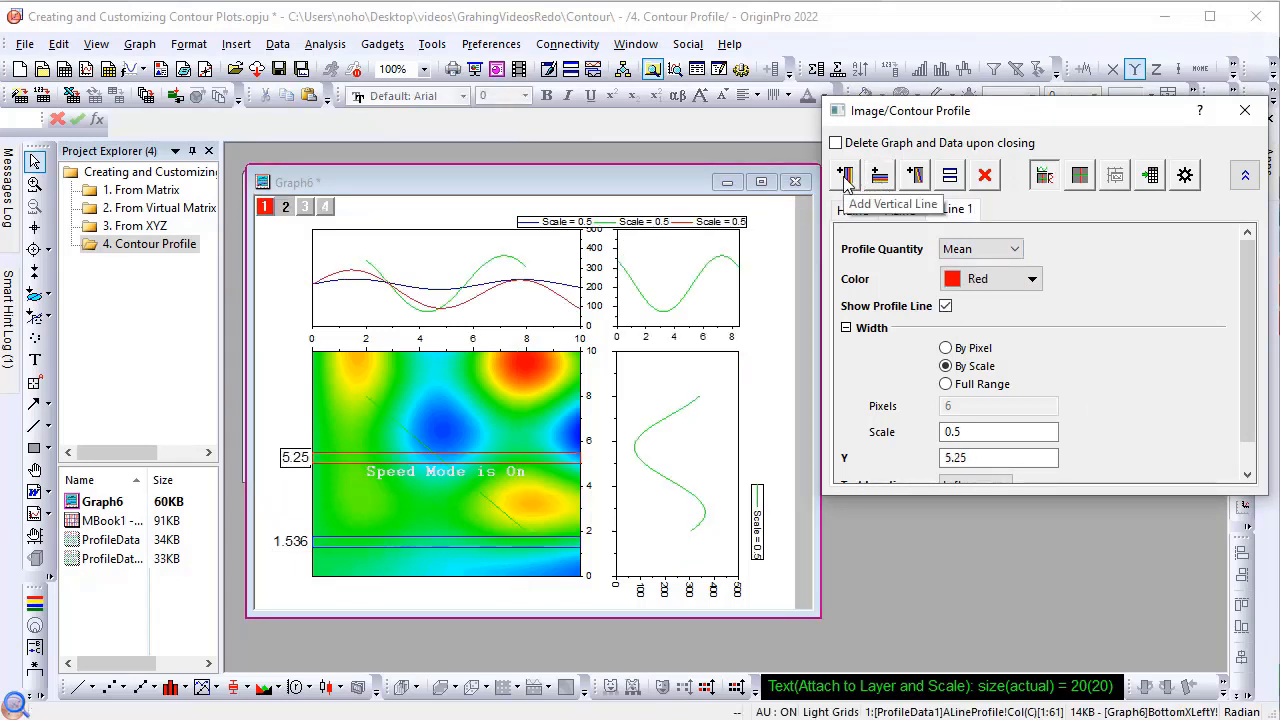
pyautogui.click(845, 178)
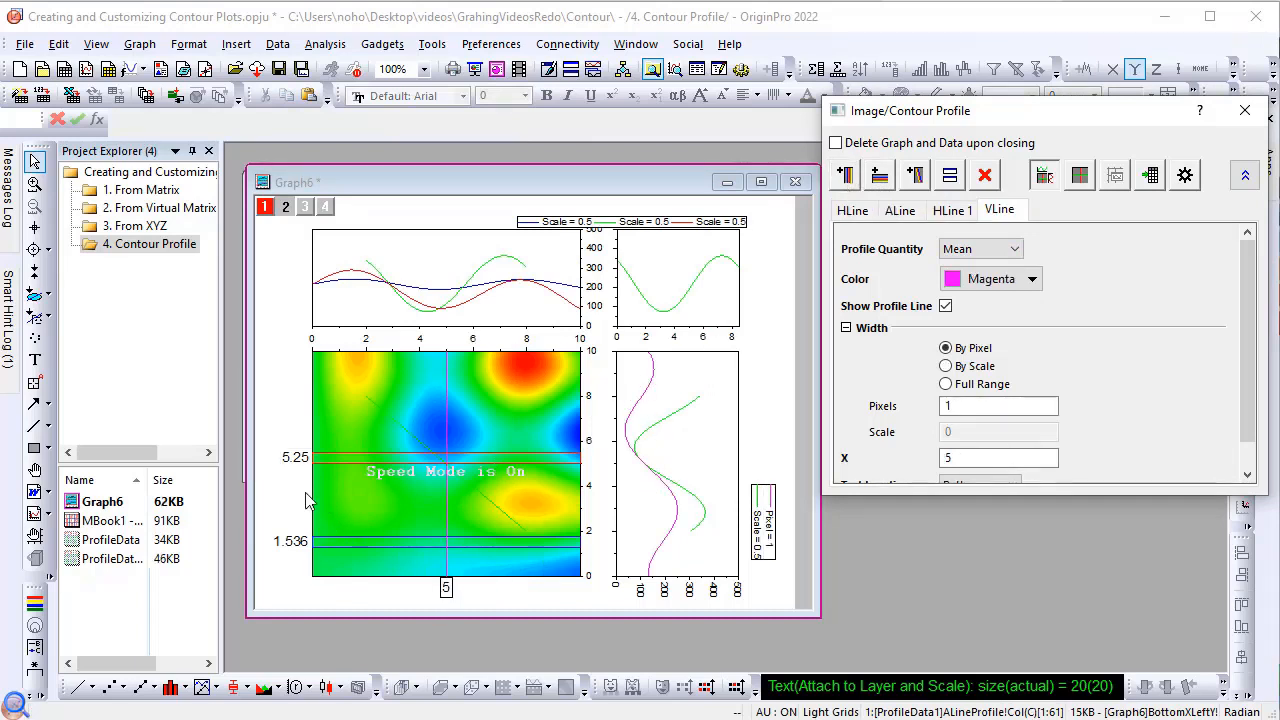
pyautogui.click(289, 541)
pyautogui.moveTo(289, 541); pyautogui.dragTo(293, 513)
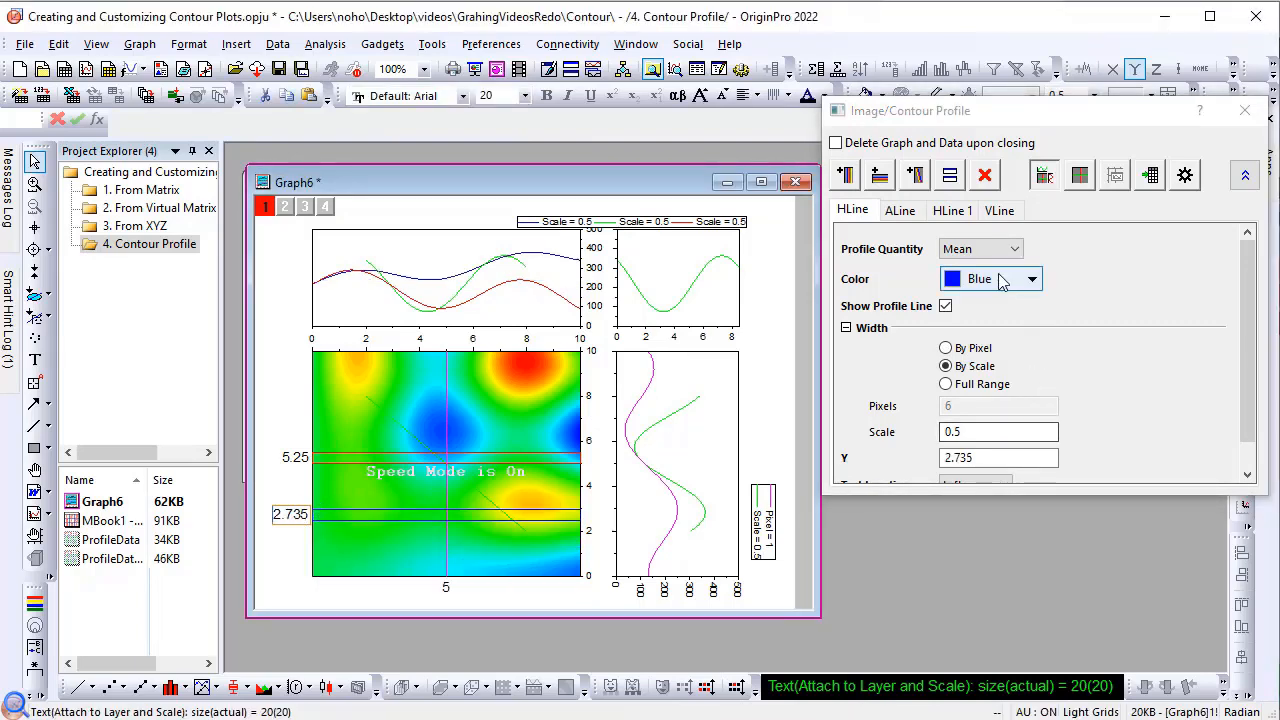